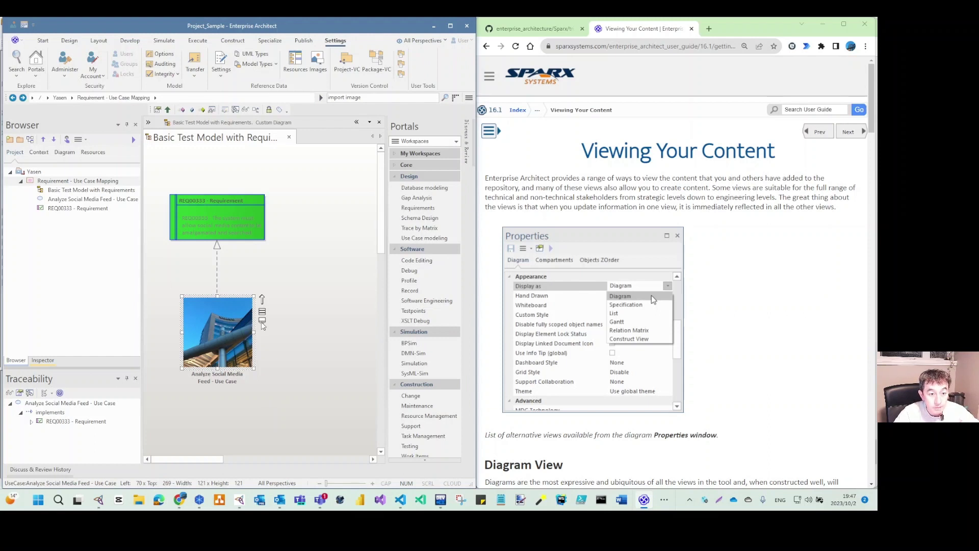
Step: Set the default image of the Analyze Social Media Feed use case to —NONE— in the Image Manager
right_click(244, 313)
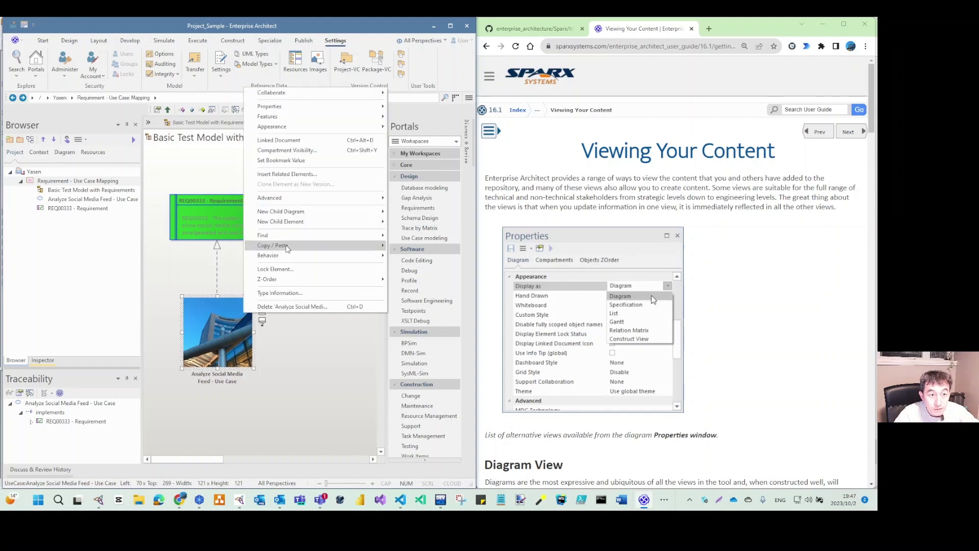
mouse_move(296, 201)
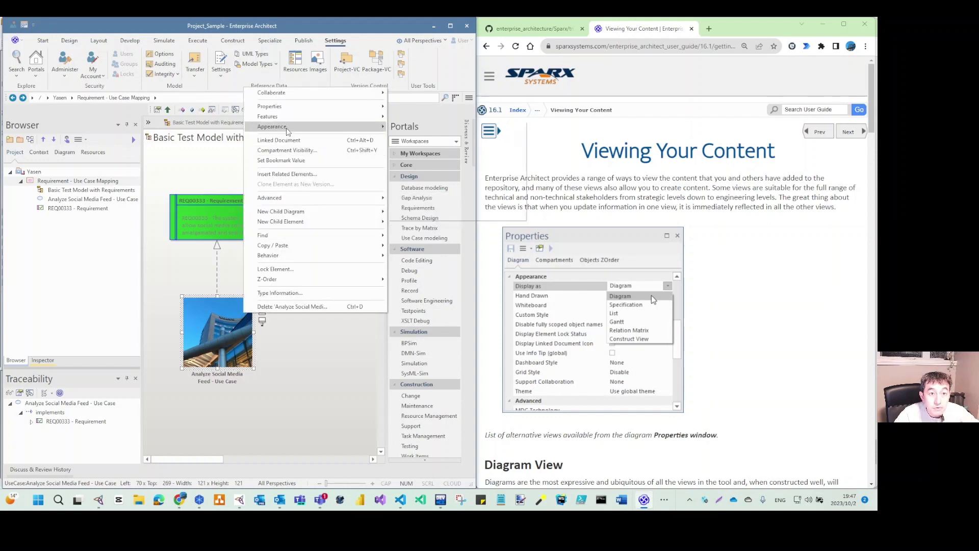
mouse_move(287, 131)
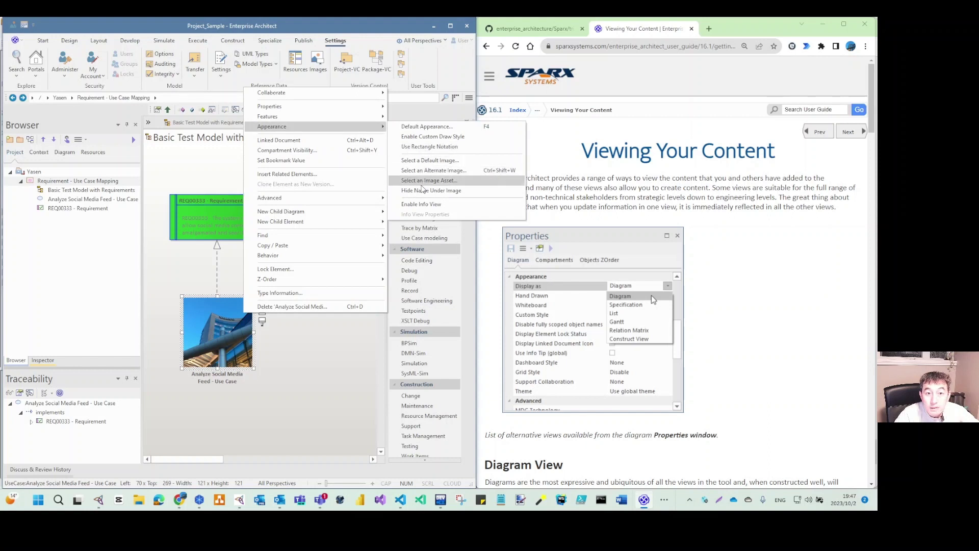
click(436, 162)
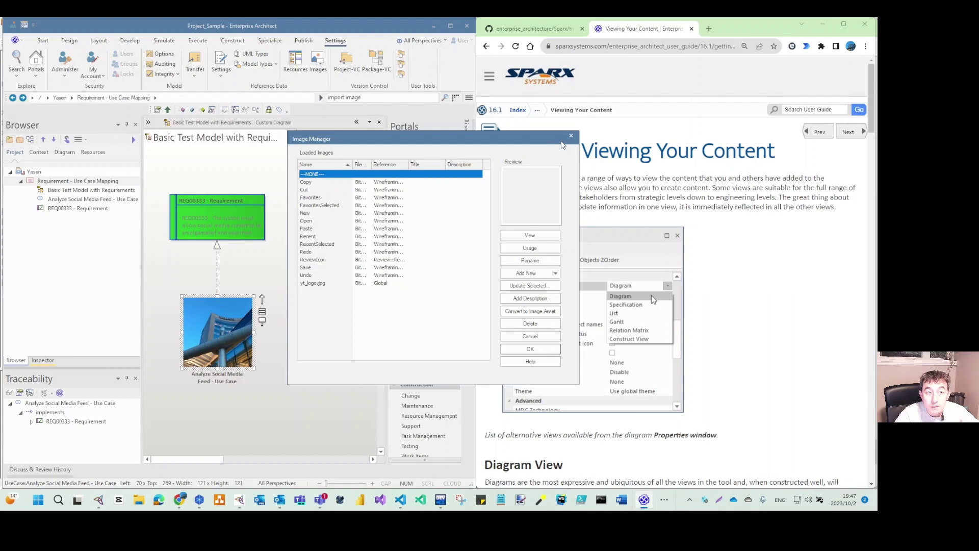
click(535, 351)
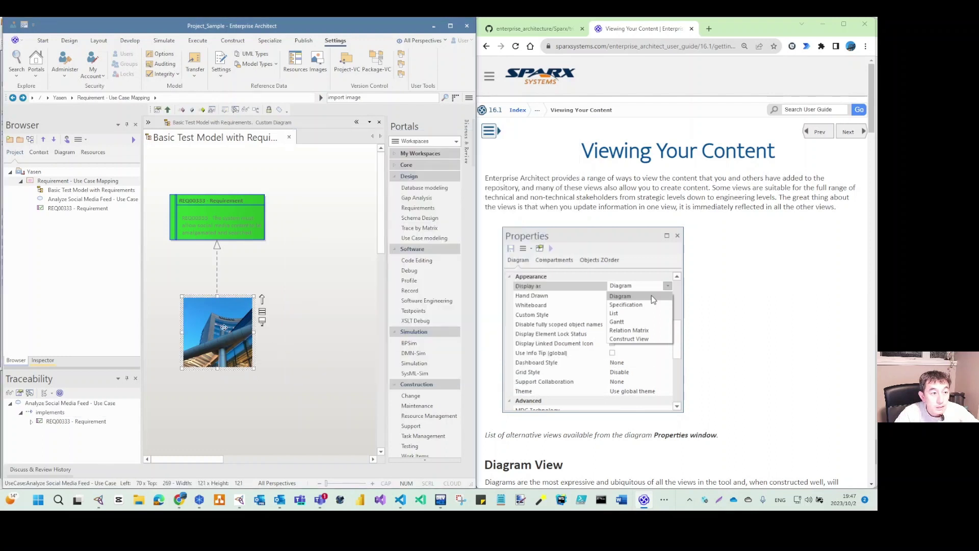
Step: Reset the use case's default appearance settings to their defaults
right_click(217, 314)
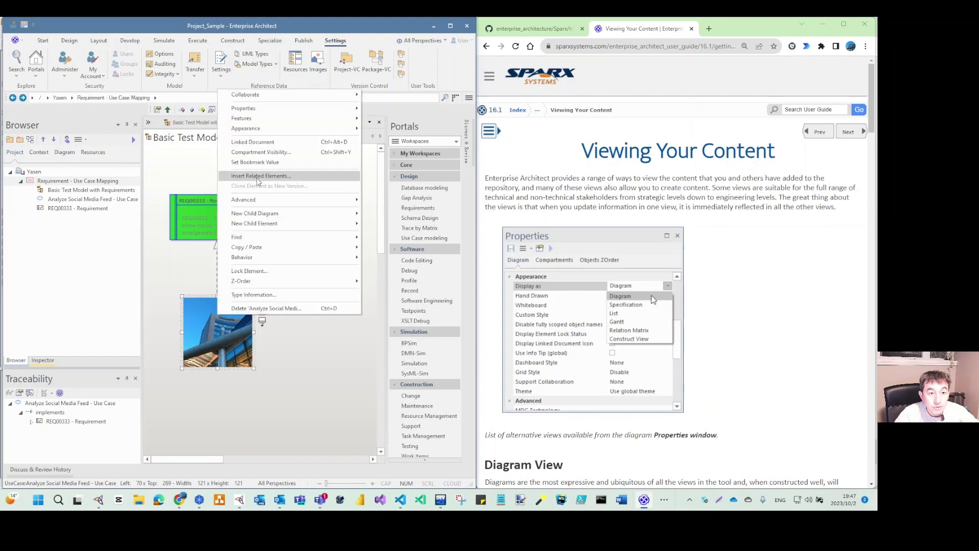
mouse_move(265, 134)
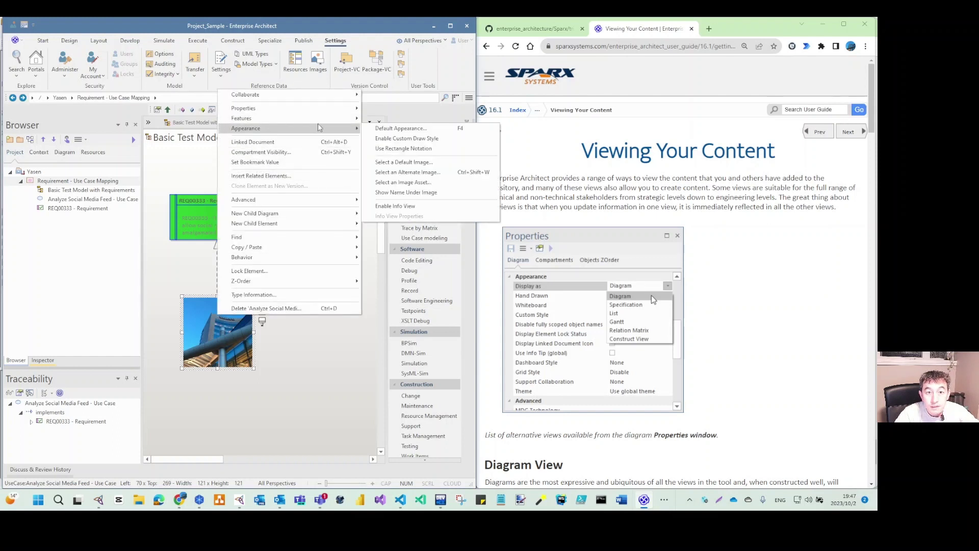
click(399, 130)
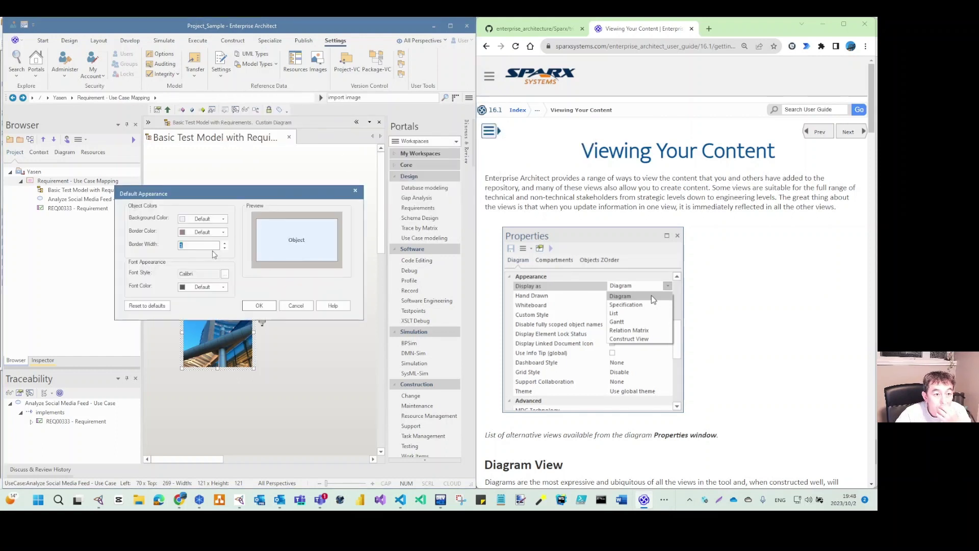
click(155, 306)
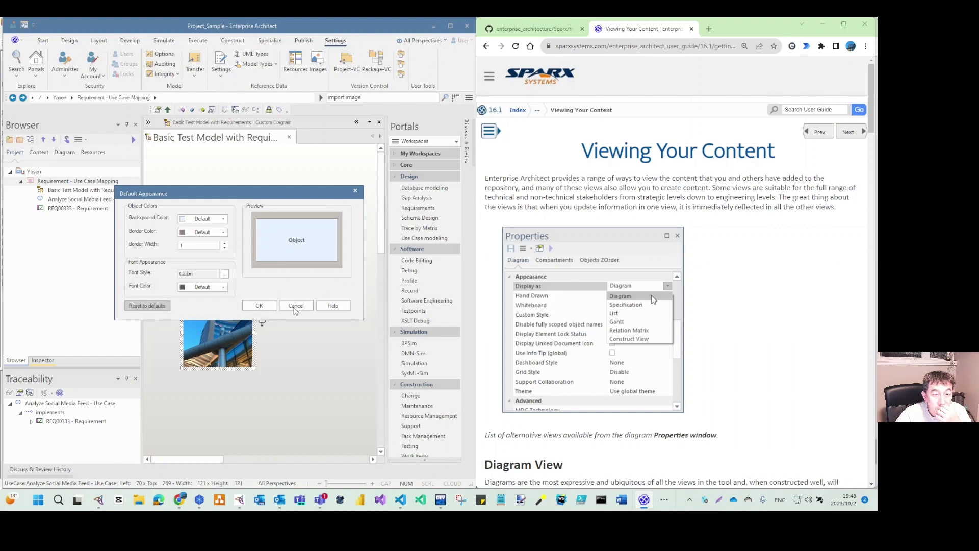
click(265, 307)
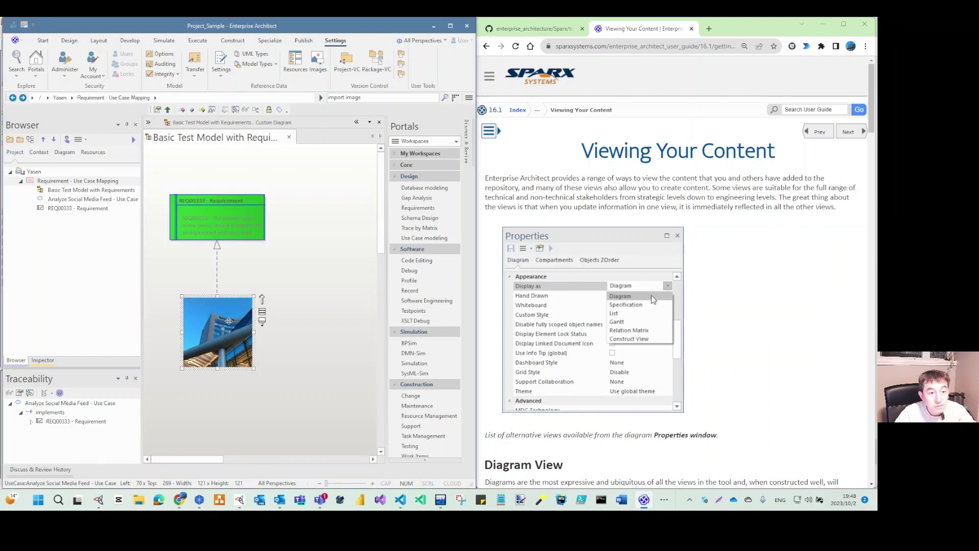
Step: Look through the use case's properties for an image setting, checking requirements, constraints, scenarios, files and links, and close without changes
right_click(228, 320)
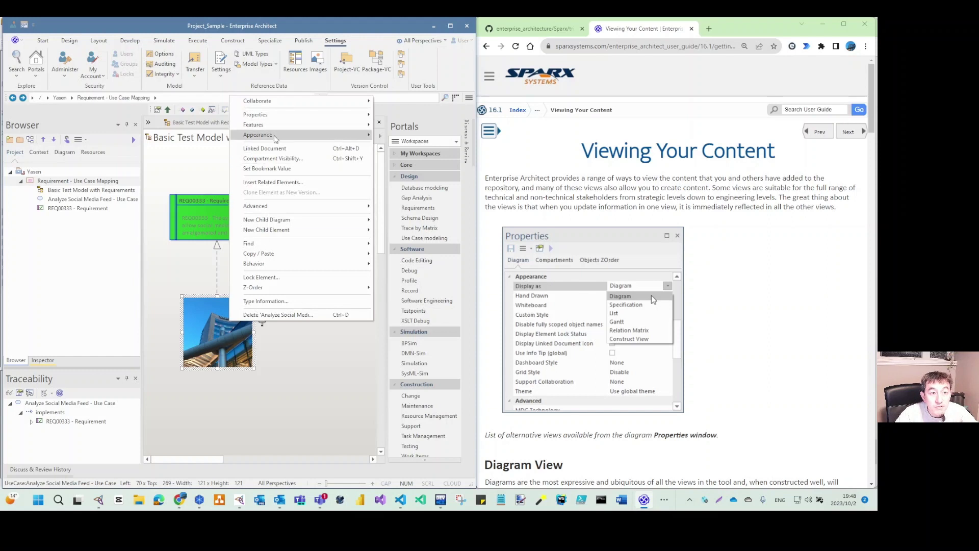
mouse_move(277, 136)
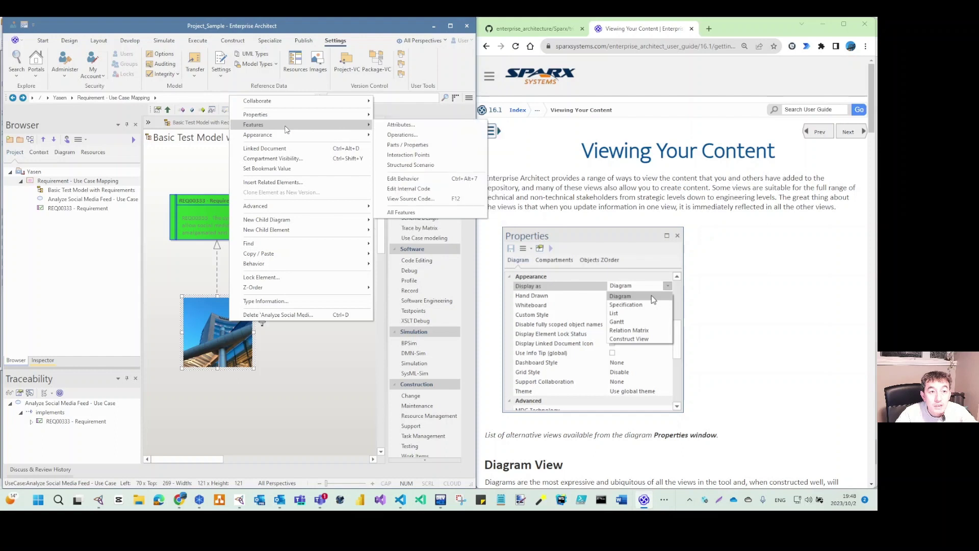
mouse_move(289, 119)
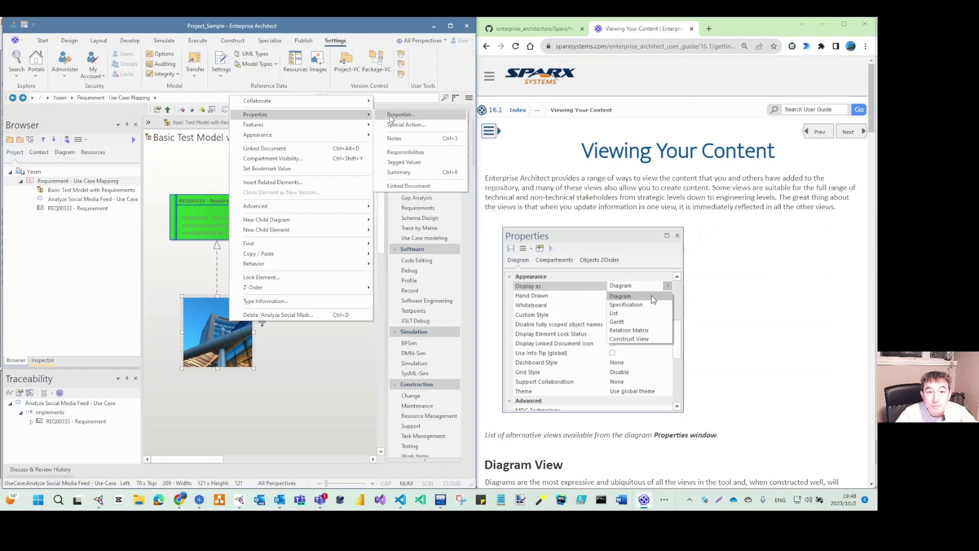
click(392, 115)
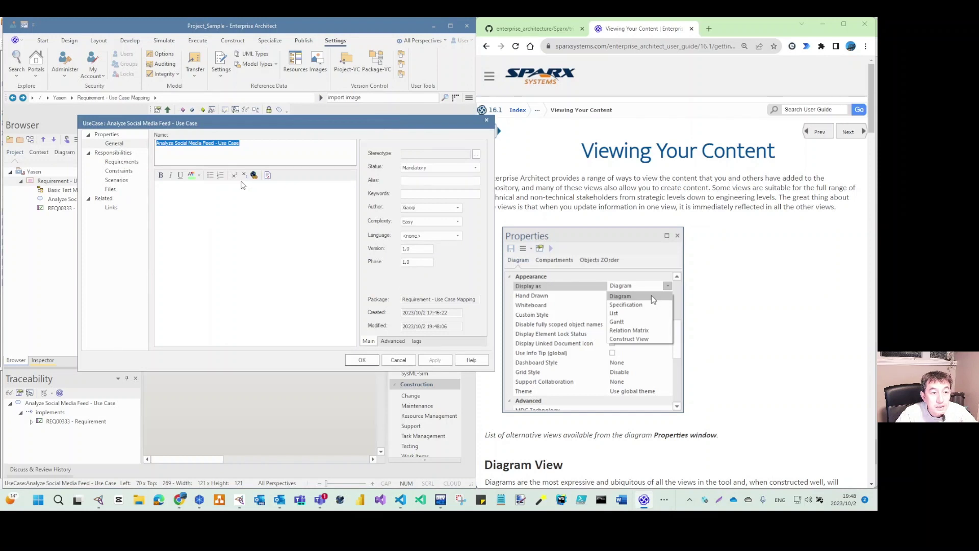
click(119, 162)
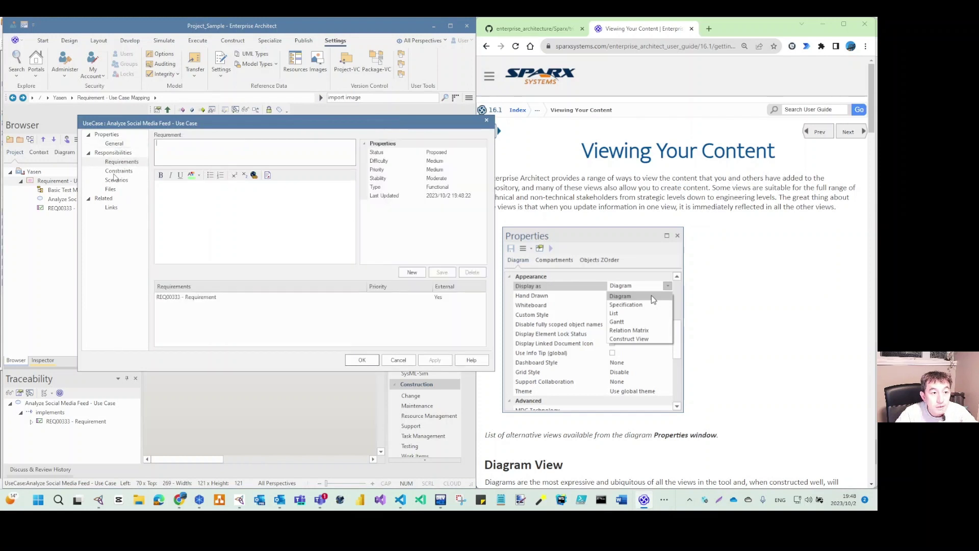
click(115, 171)
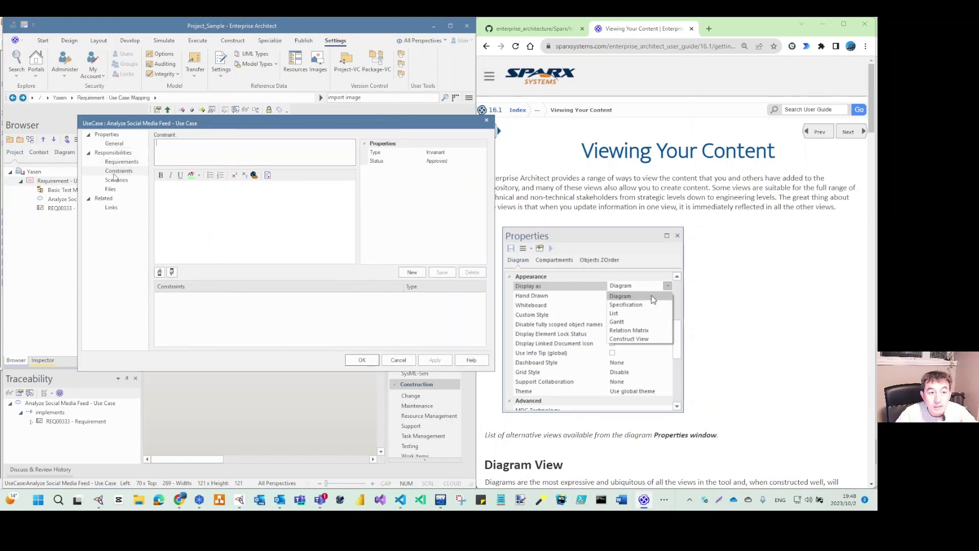
click(113, 181)
click(109, 192)
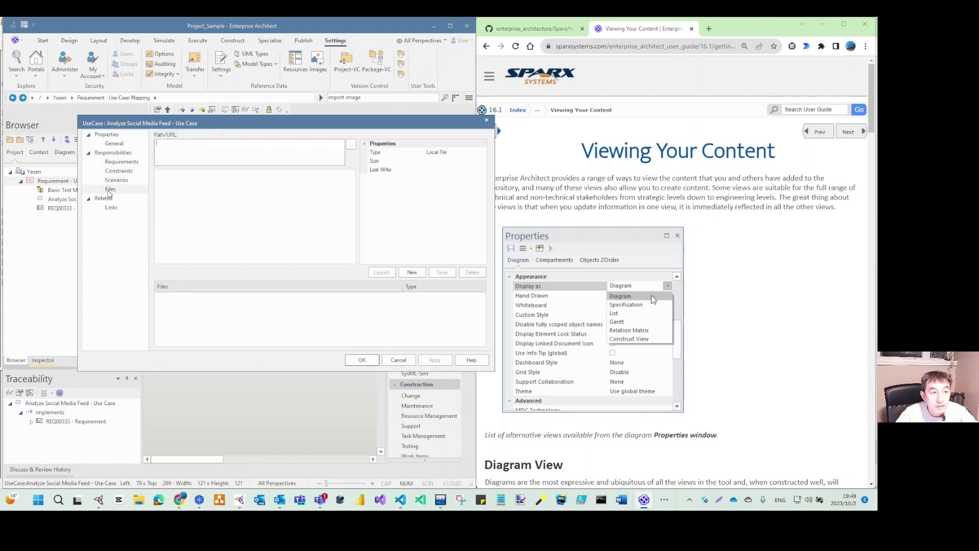
click(110, 211)
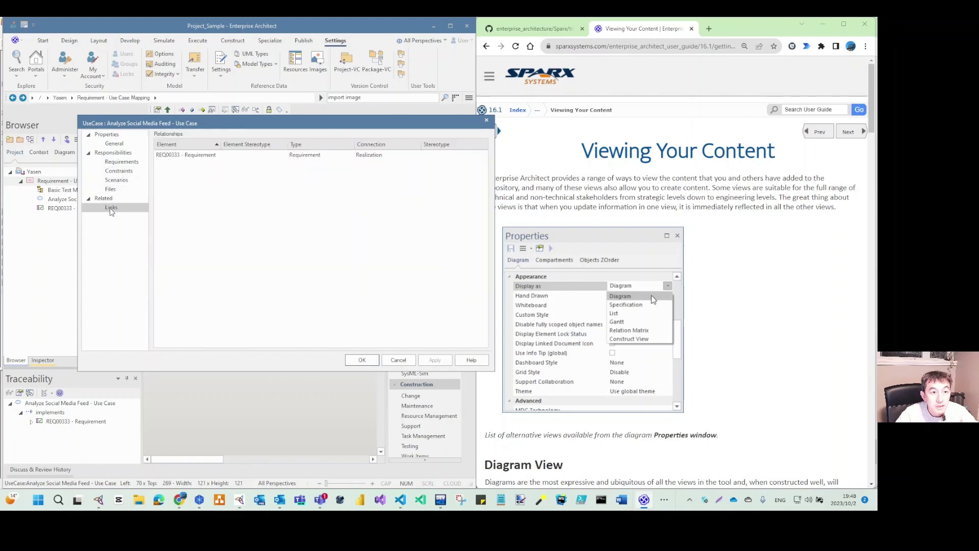
click(397, 360)
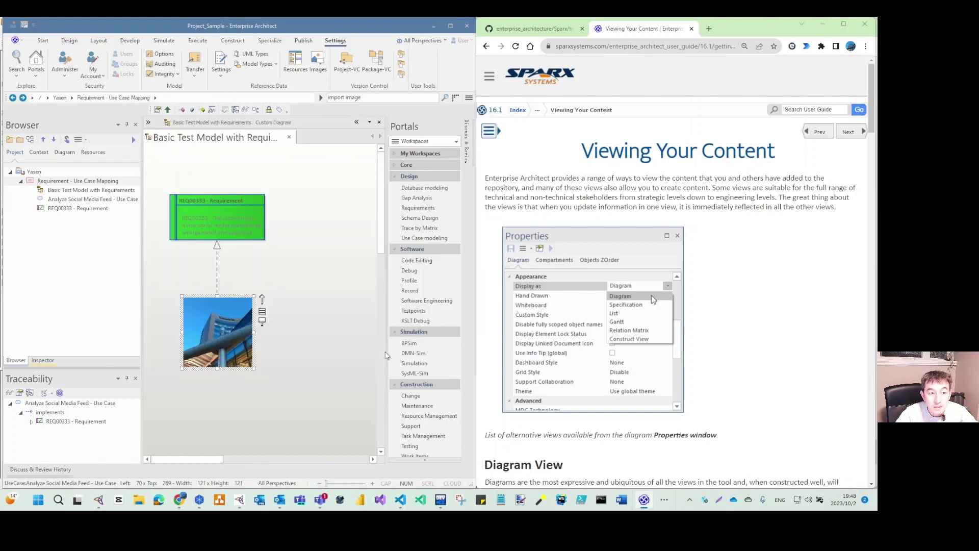
click(263, 315)
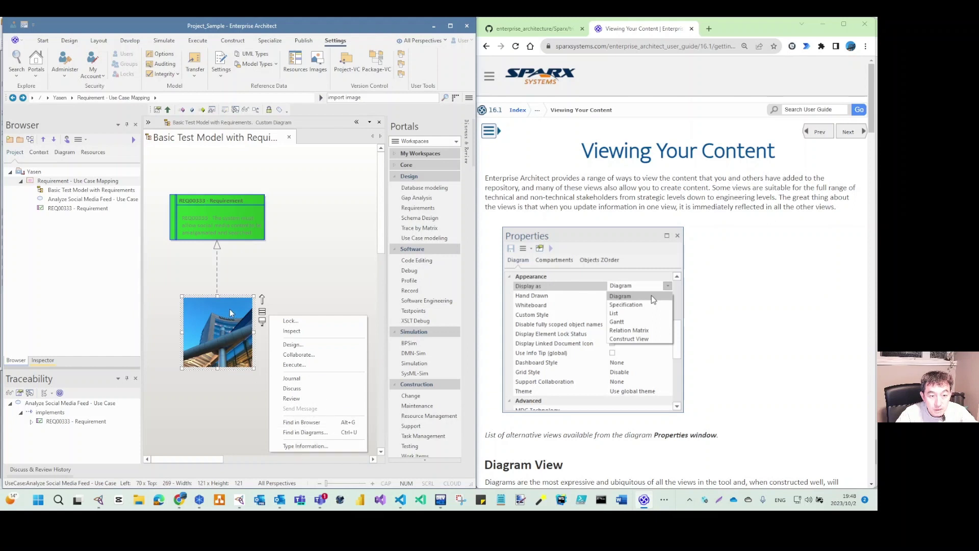
click(262, 322)
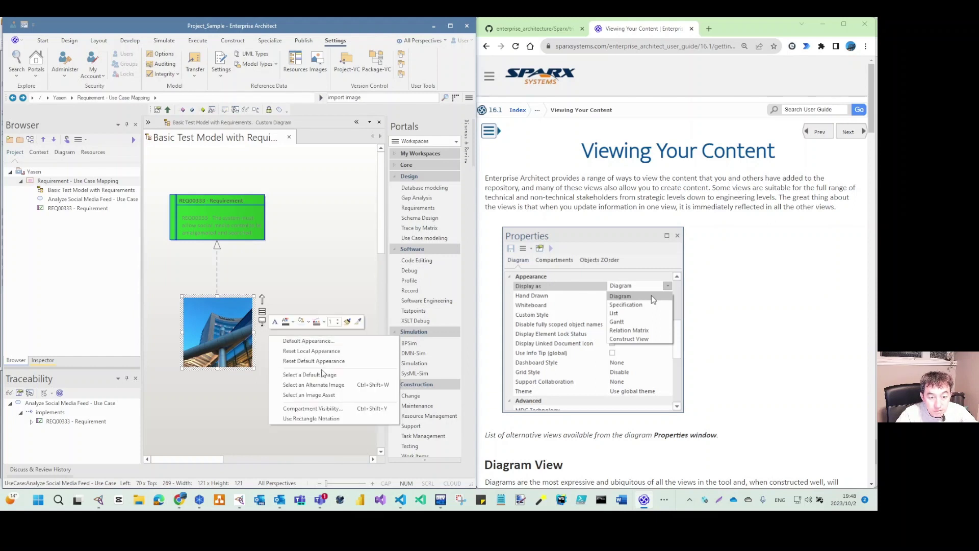
click(341, 386)
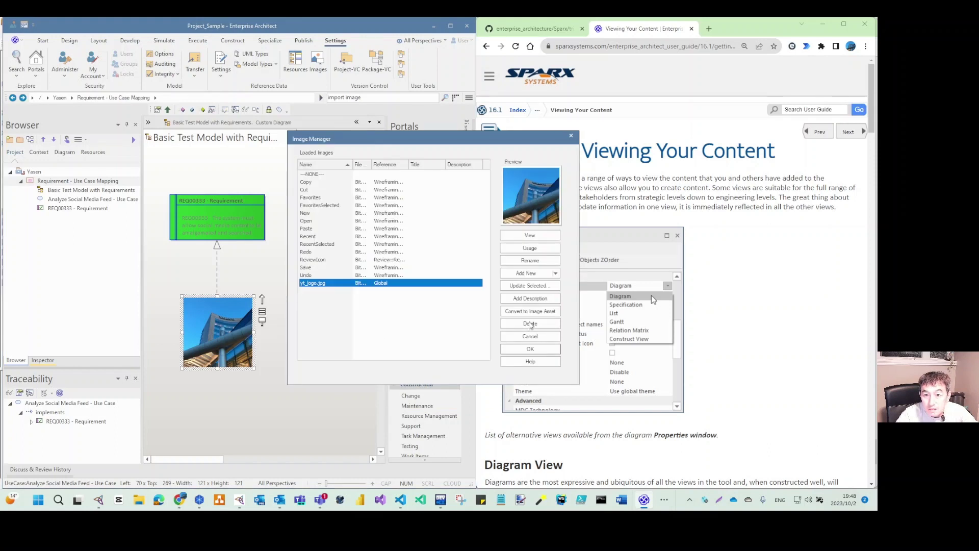
click(530, 323)
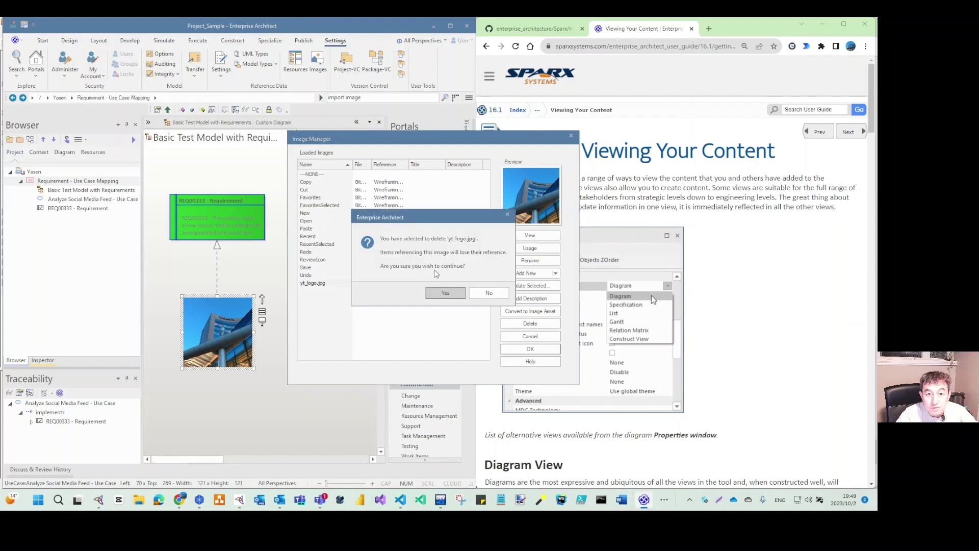
click(498, 295)
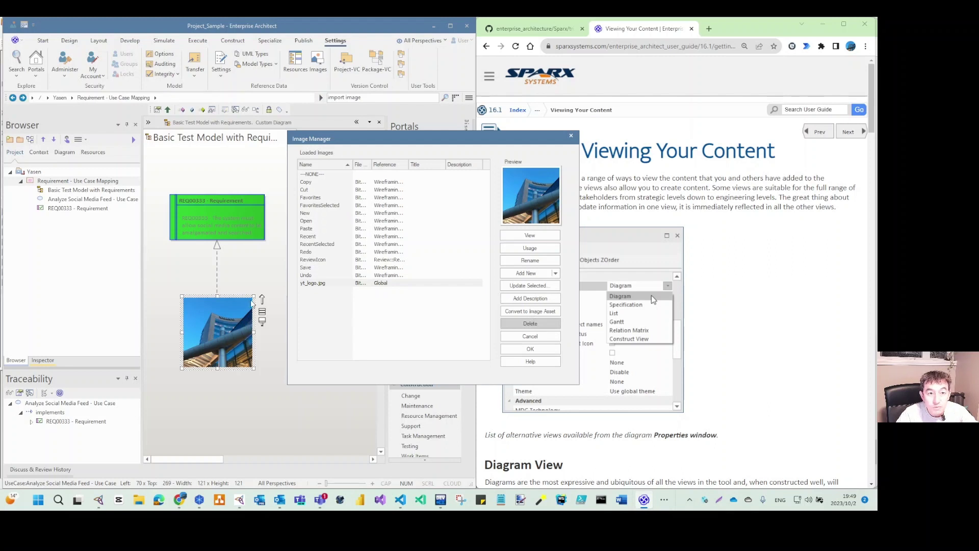
click(532, 336)
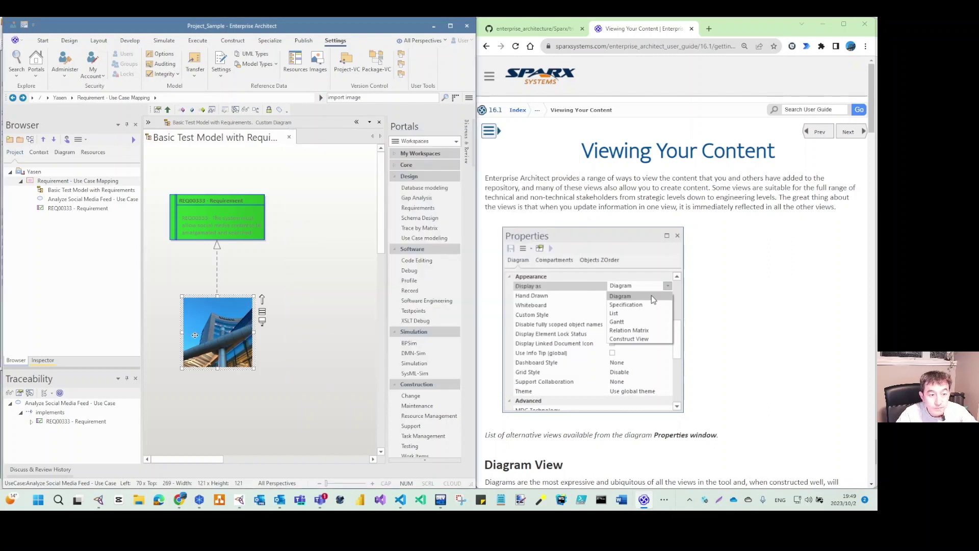
Step: Check the image asset selection for the use case, including its search page, and leave without choosing an asset
right_click(263, 329)
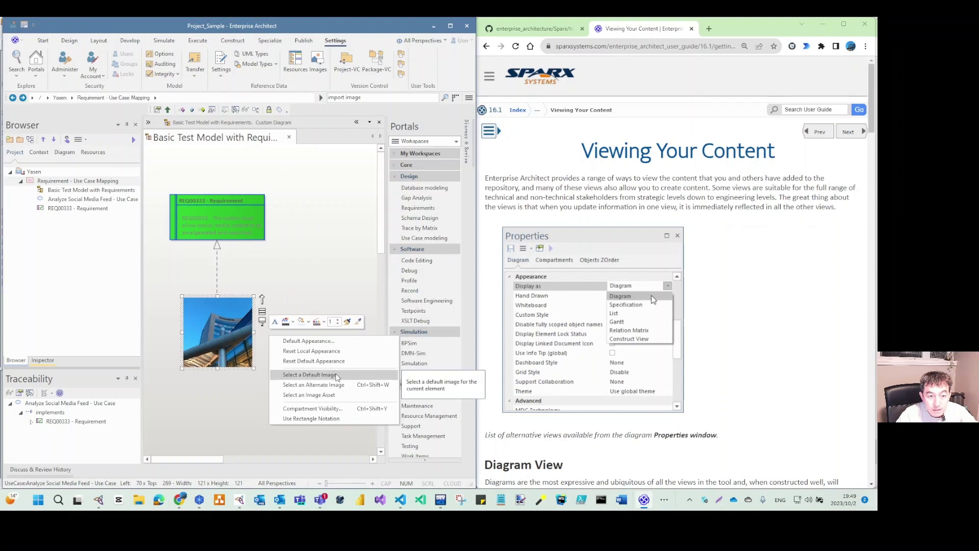
click(327, 395)
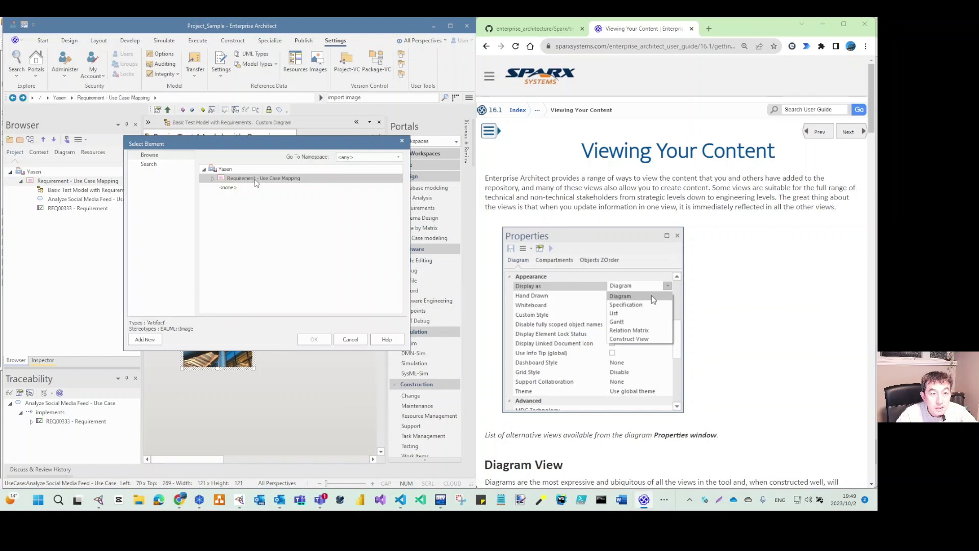
click(149, 164)
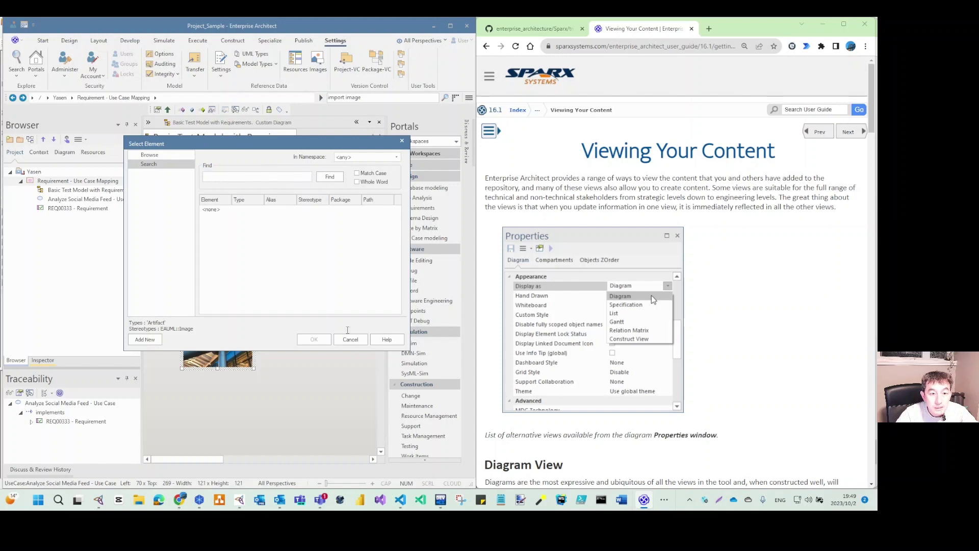
click(360, 340)
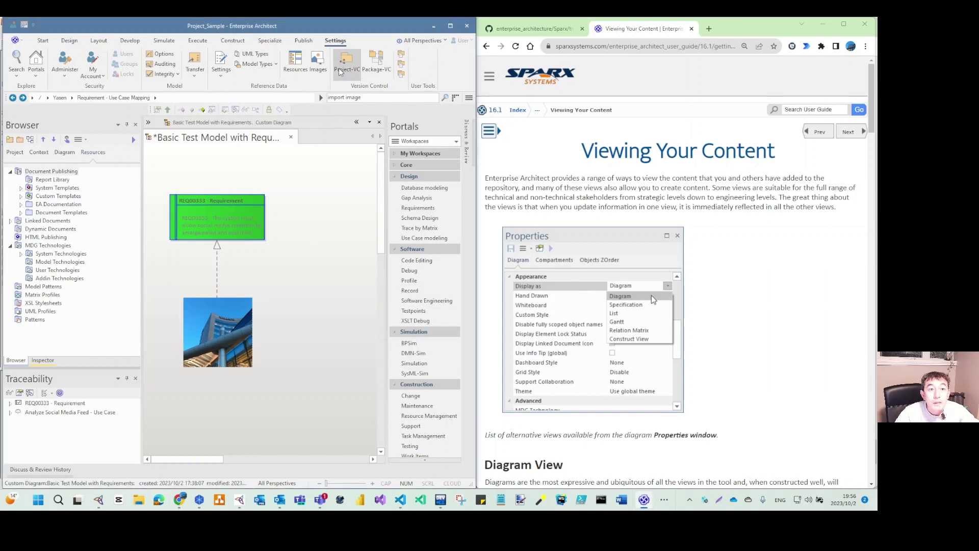
Step: Search the help system for "remove image usage" and open the user guide article on using the Image Manager
click(43, 40)
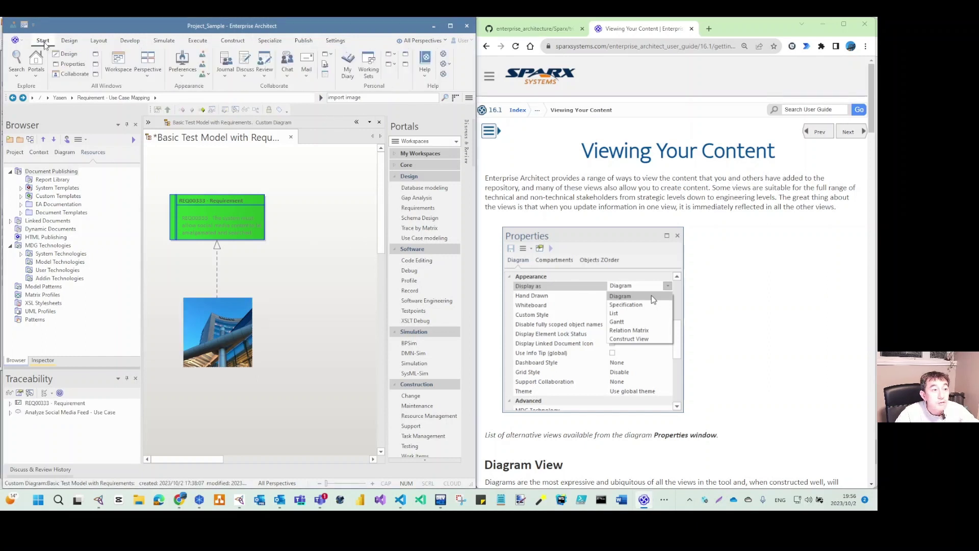
click(425, 64)
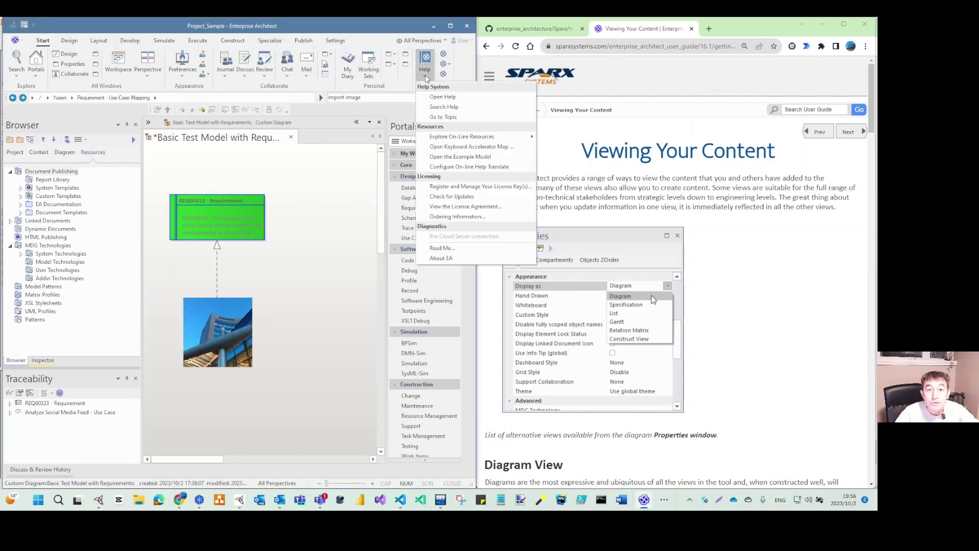
click(448, 108)
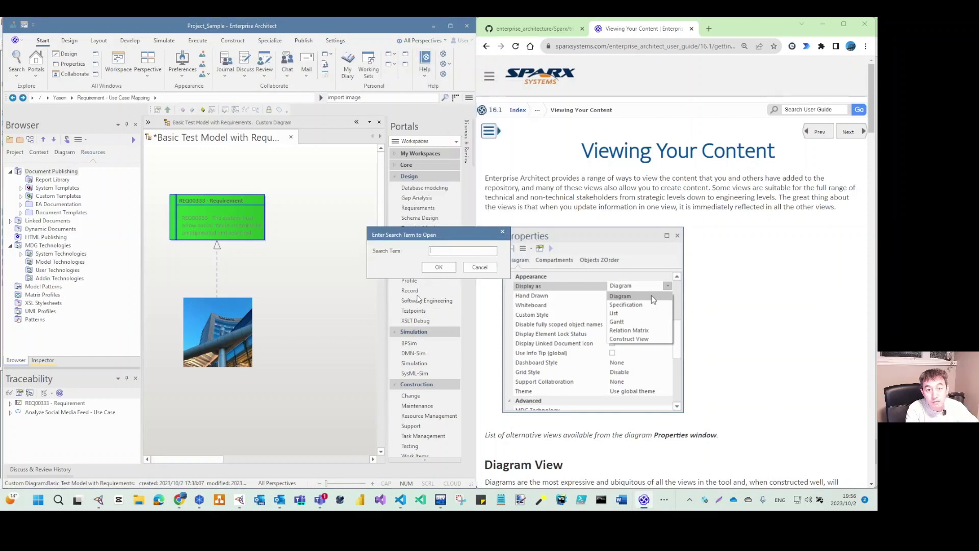
text(remove image usage)
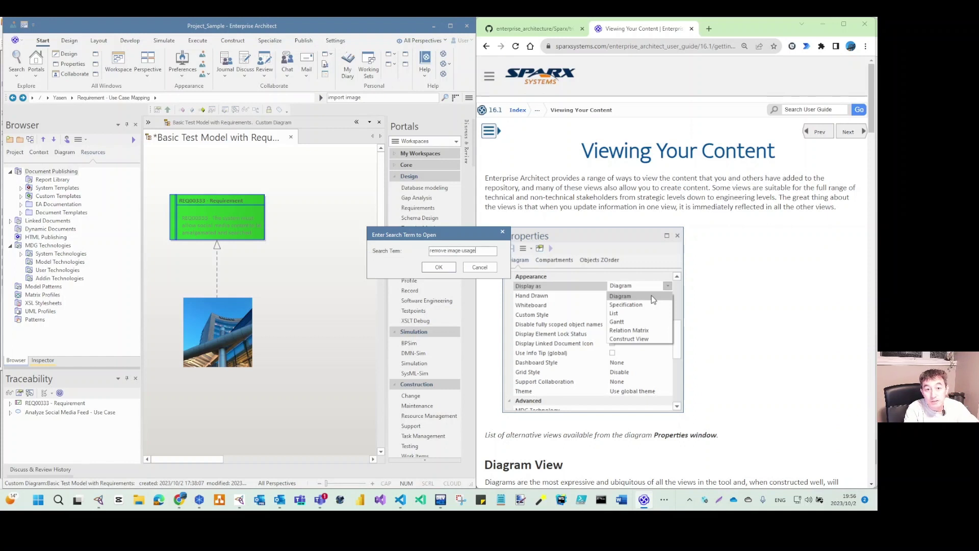
key(Return)
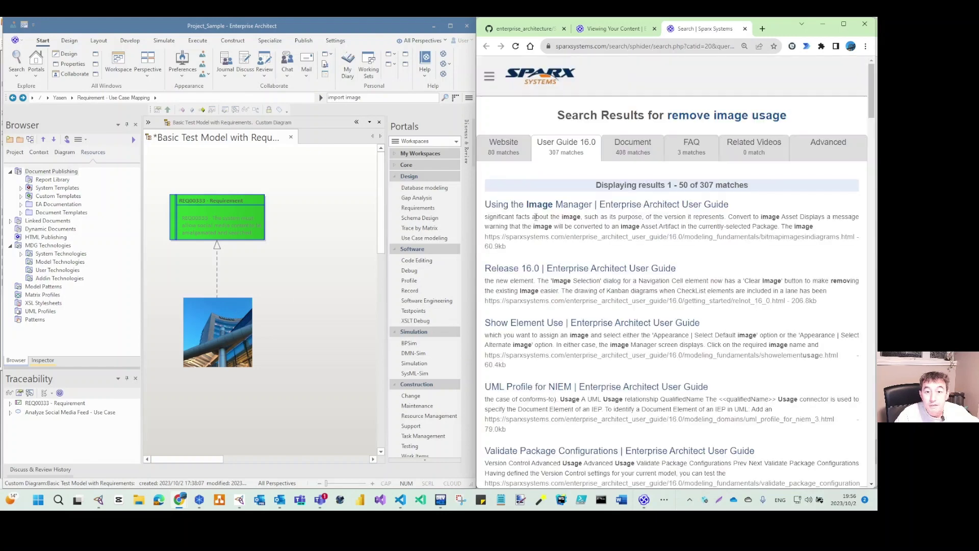
click(529, 208)
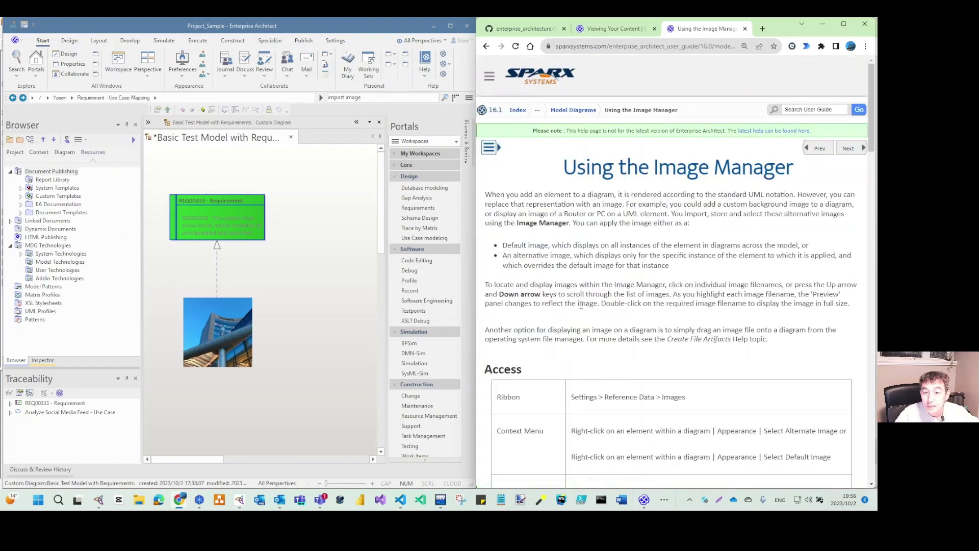
Step: Read the Image Manager article down to its notes for how to stop an element from using a default or alternative image
scroll(583, 310, down, 6)
scroll(583, 310, down, 10)
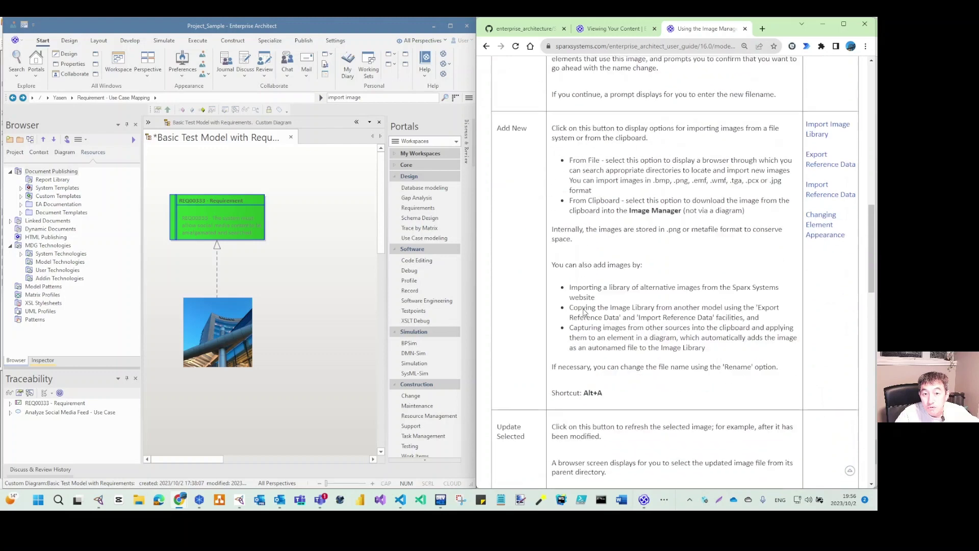
scroll(532, 225, down, 4)
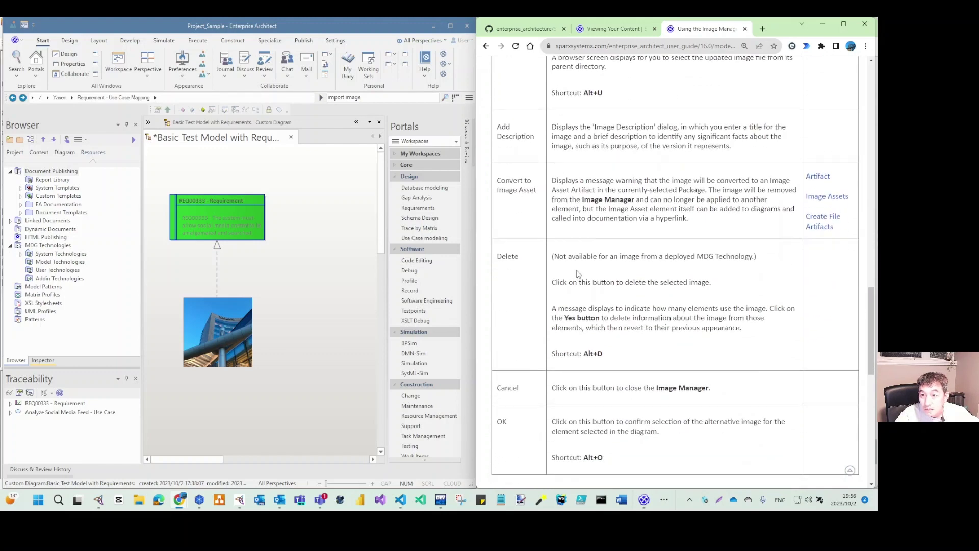
scroll(578, 274, down, 1)
scroll(580, 270, up, 5)
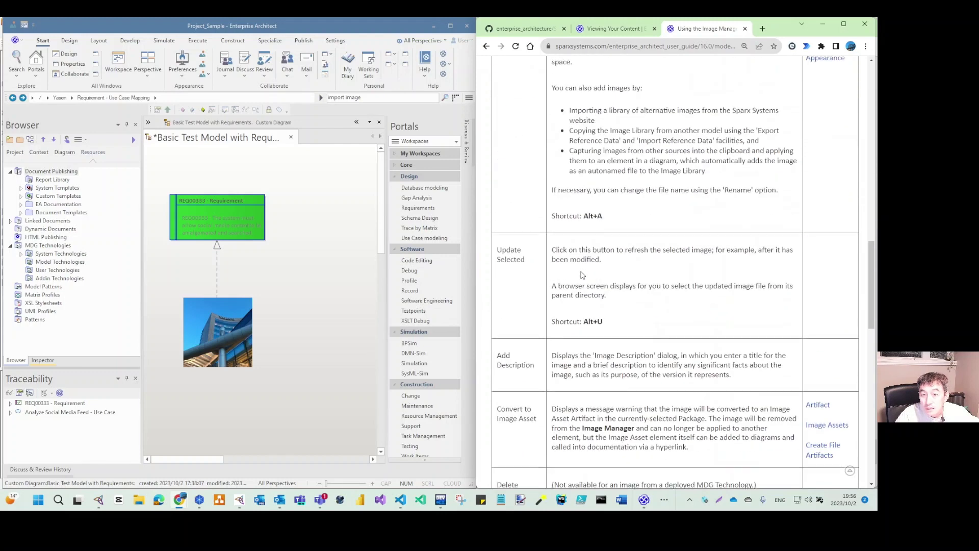
scroll(581, 268, down, 7)
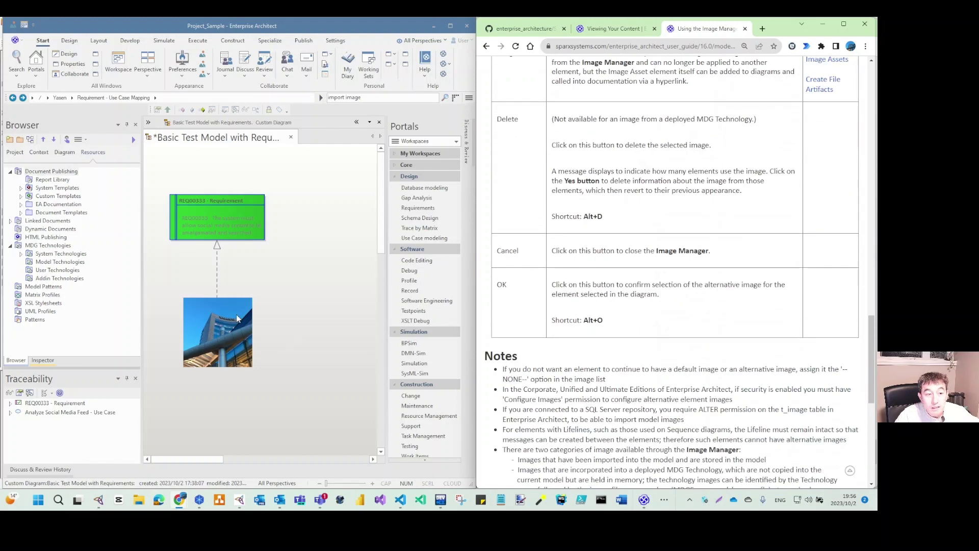
scroll(602, 273, down, 4)
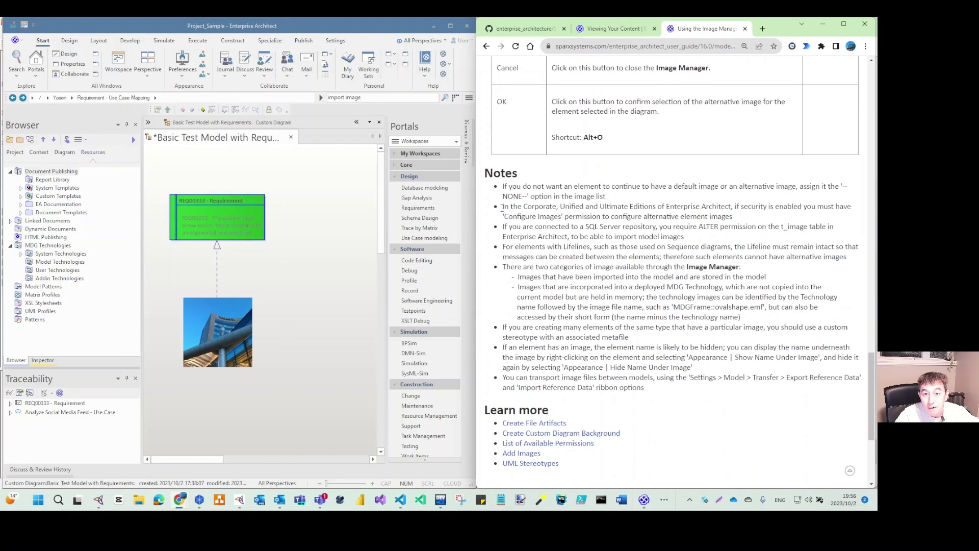
drag(503, 189, 612, 200)
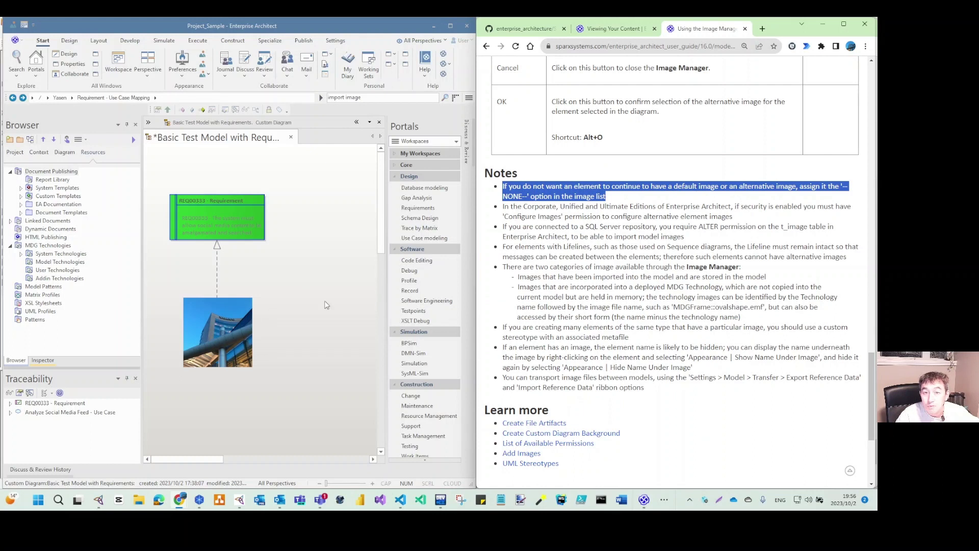
Step: Set the alternate image of the Analyze Social Media Feed use case to --NONE-- in the Image Manager
right_click(230, 346)
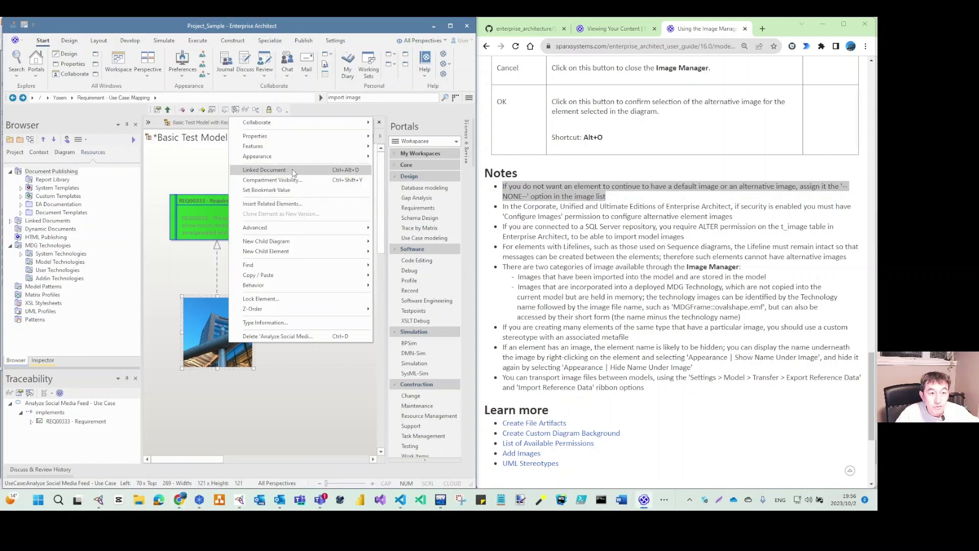
mouse_move(303, 156)
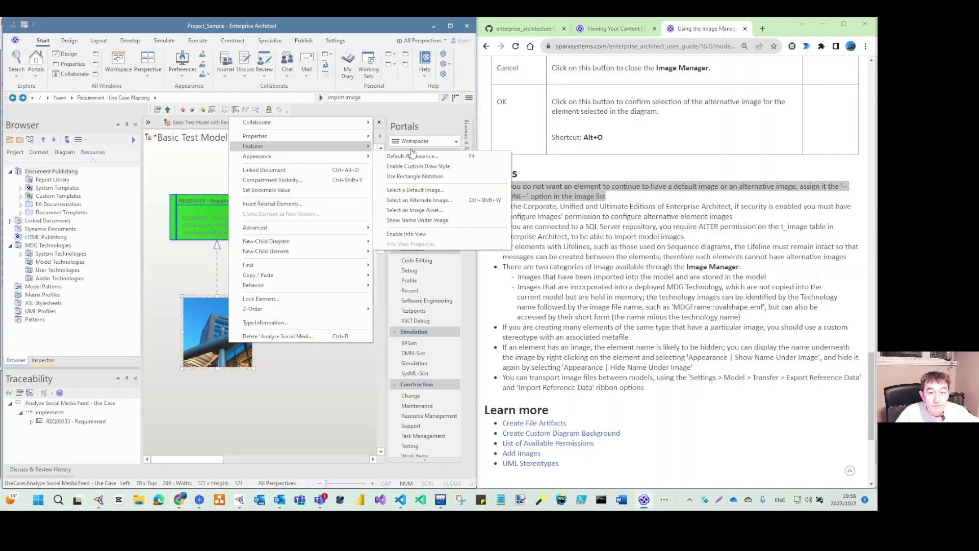
click(442, 203)
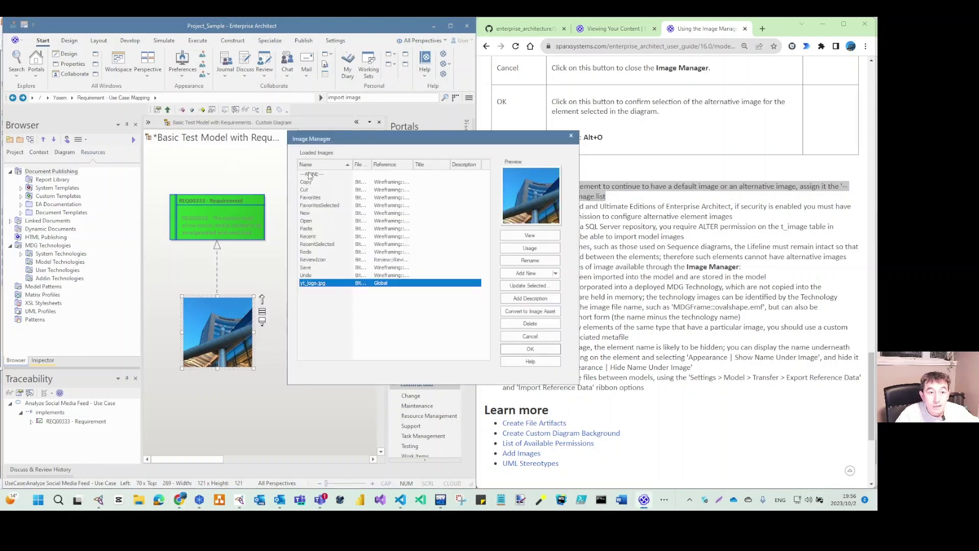
click(530, 348)
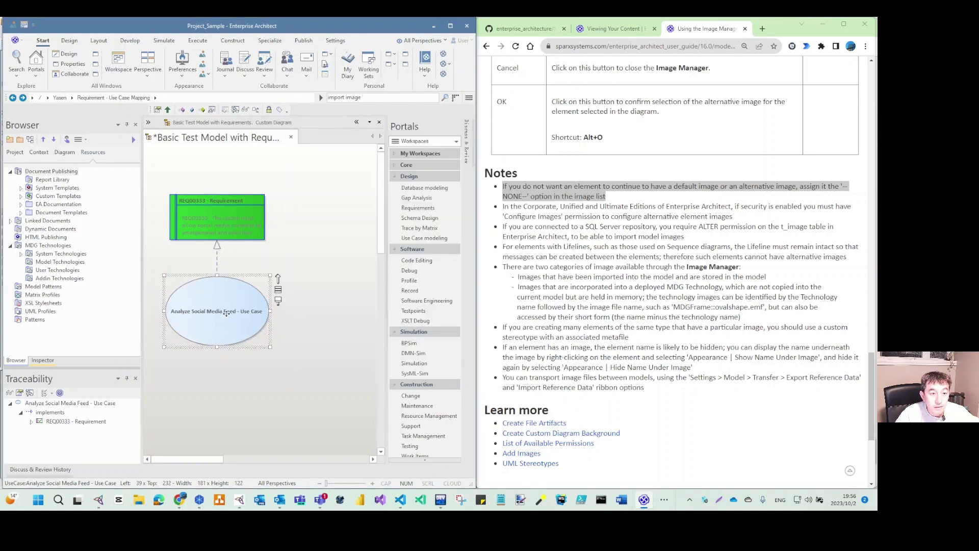
Step: Shrink the Analyze Social Media Feed use case ellipse below the requirement and save the diagram
click(304, 333)
click(243, 314)
drag(164, 311, 208, 310)
click(326, 298)
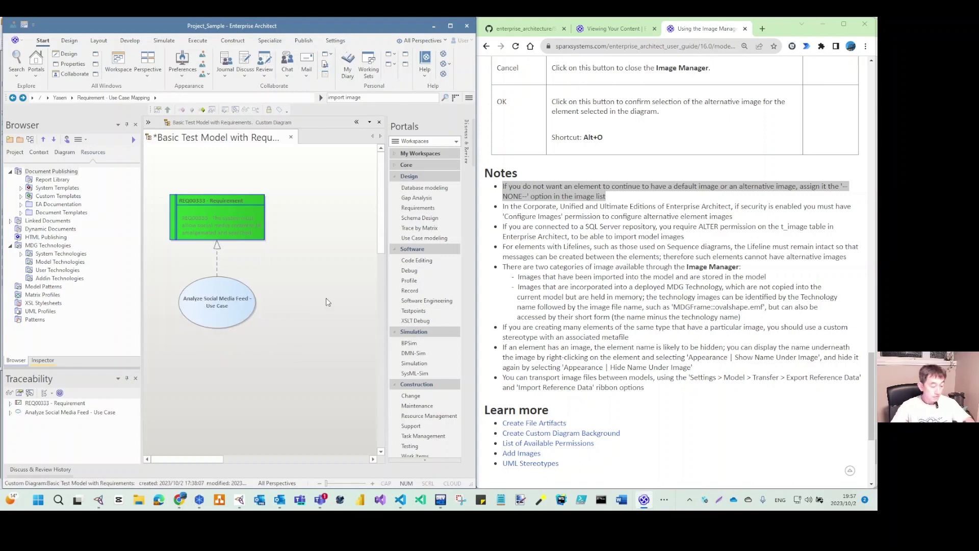
key(ctrl+s)
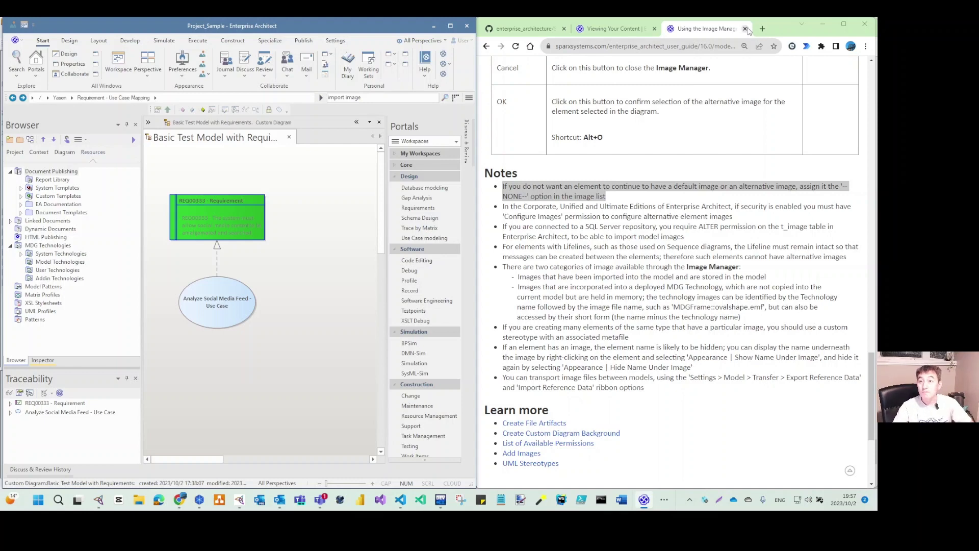
Step: Close the Image Manager article and return to the Viewing Your Content page of the user guide
click(744, 29)
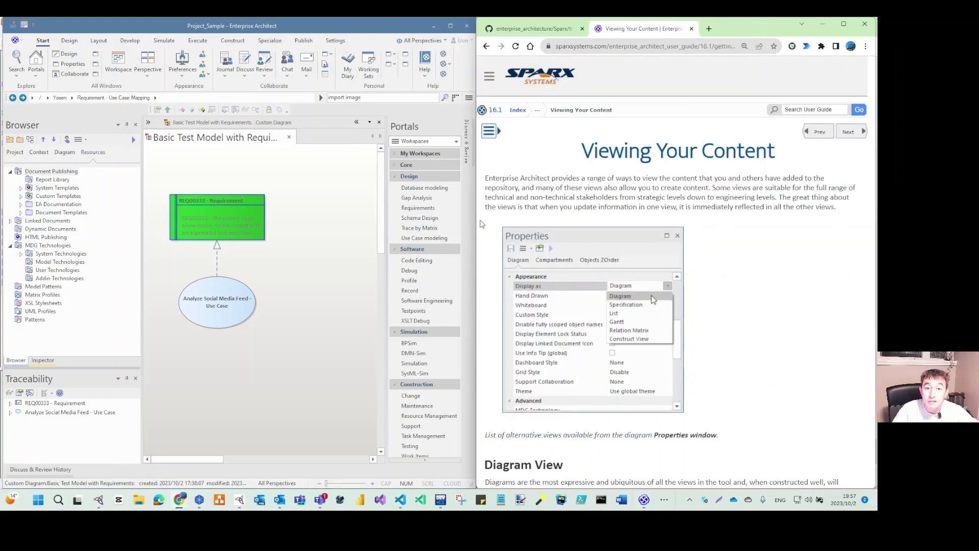
drag(475, 222, 475, 223)
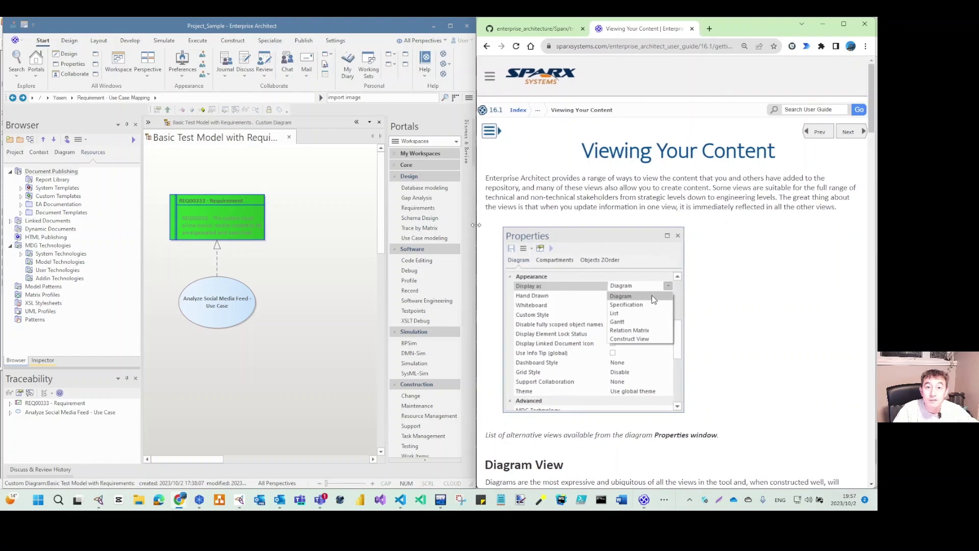
click(280, 77)
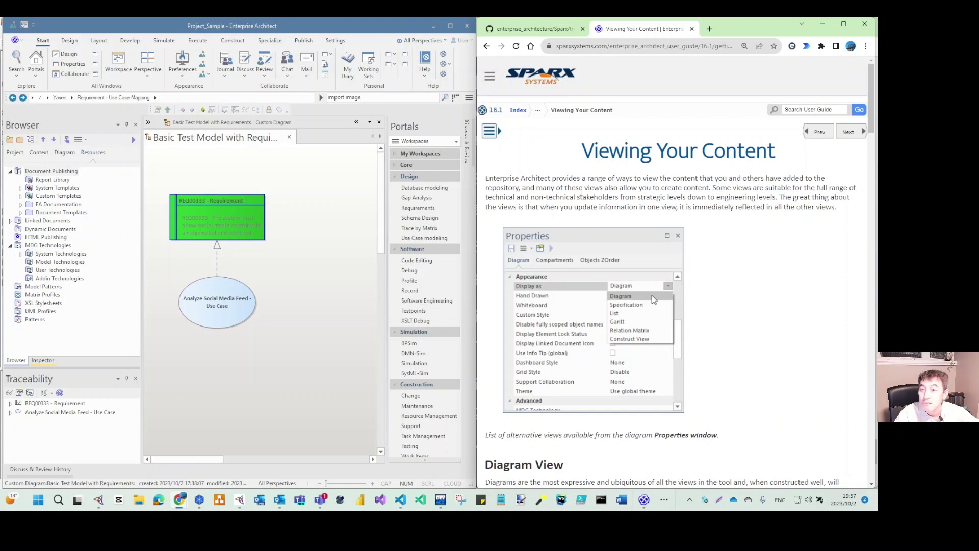
scroll(507, 395, down, 1)
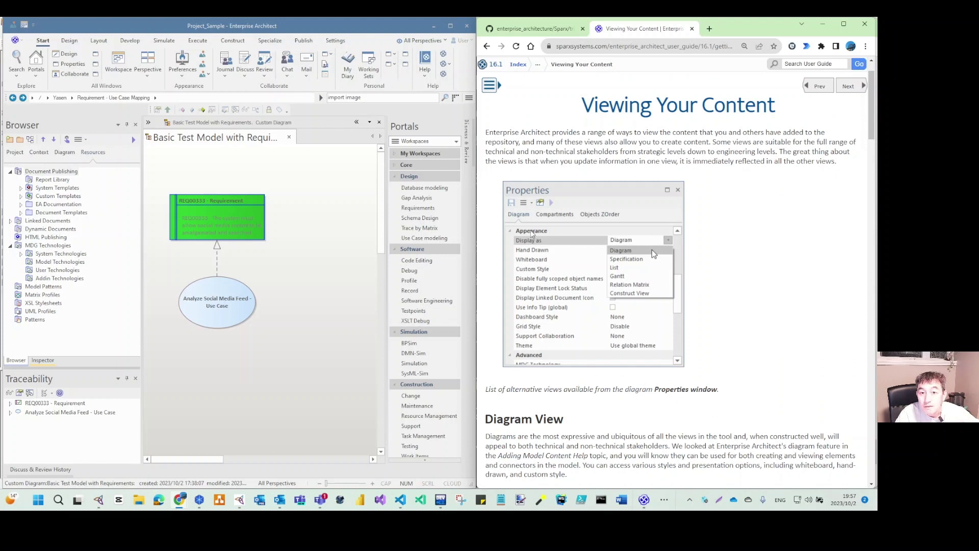
Step: Show the current diagram's elements in the model browser and review the available portals and workspaces
click(64, 152)
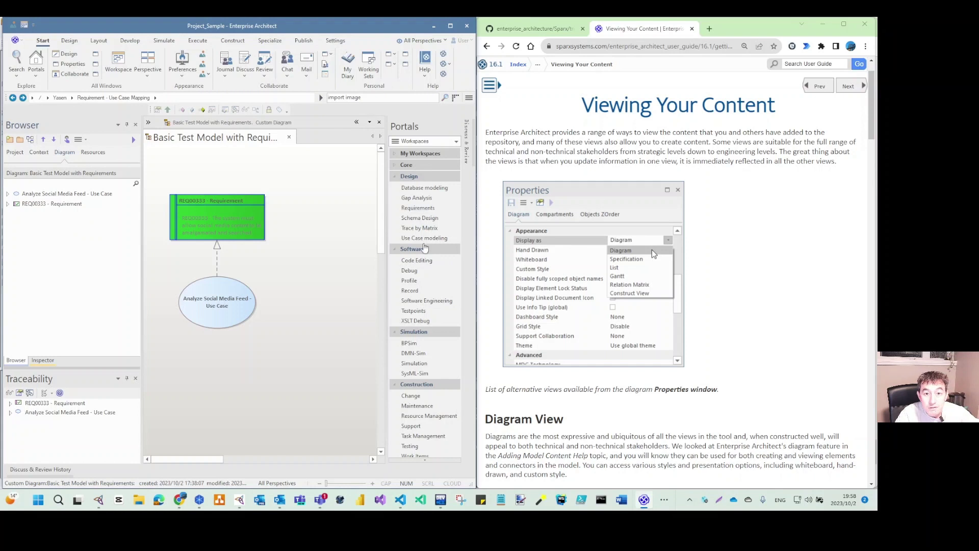
scroll(421, 173, down, 1)
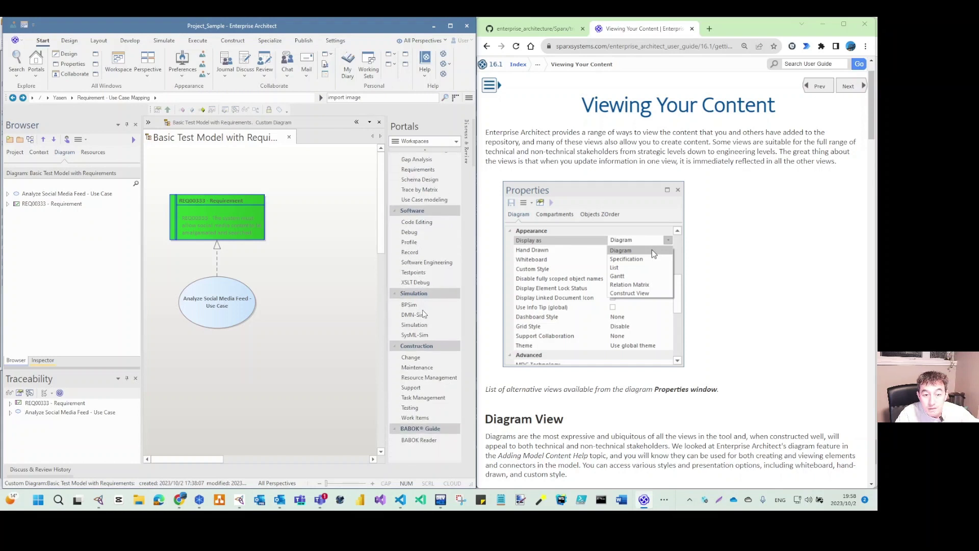
scroll(428, 160, up, 1)
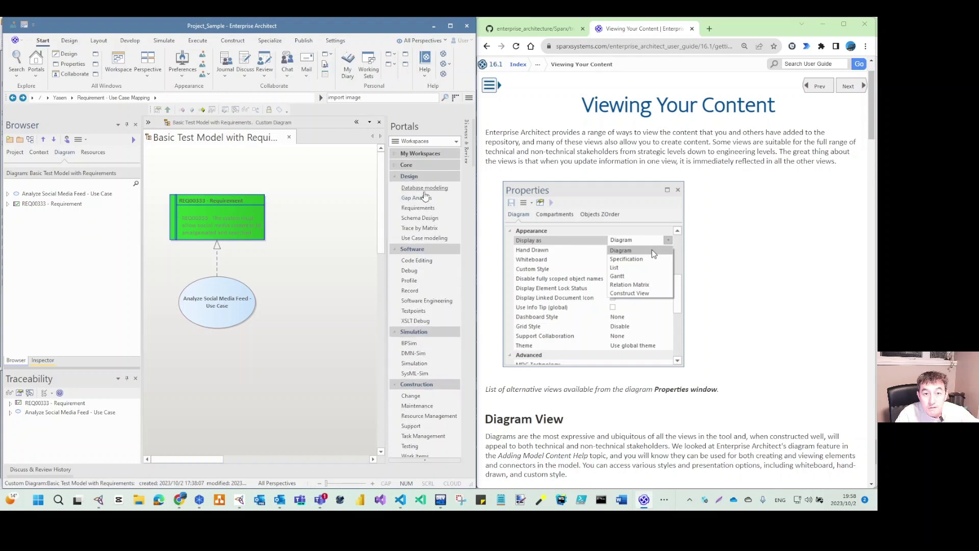
click(457, 141)
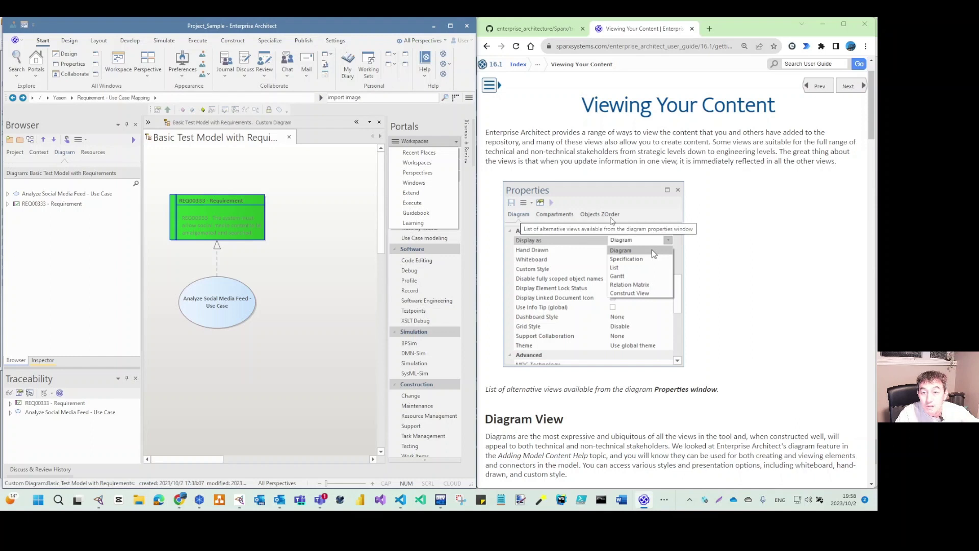
Step: Hide the Element toolbar
click(35, 76)
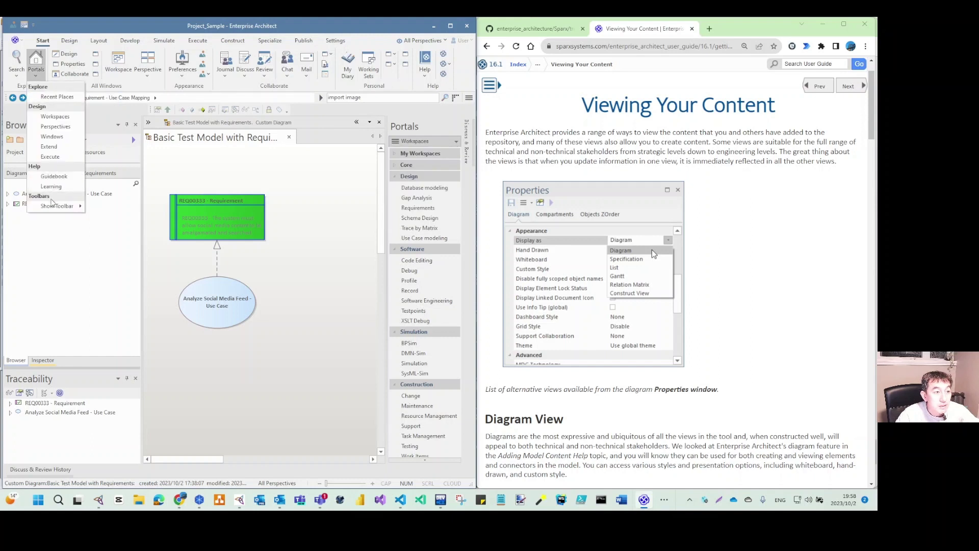
mouse_move(58, 205)
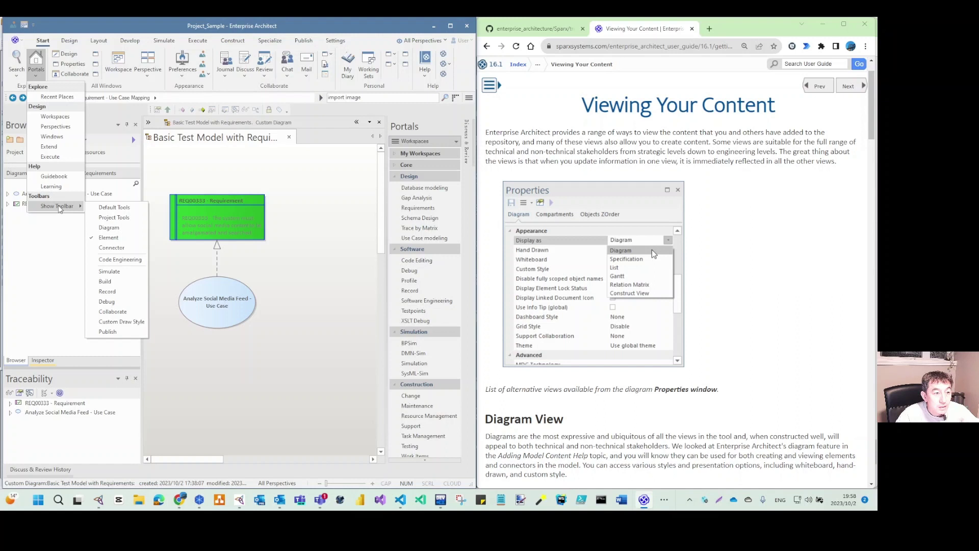
click(104, 238)
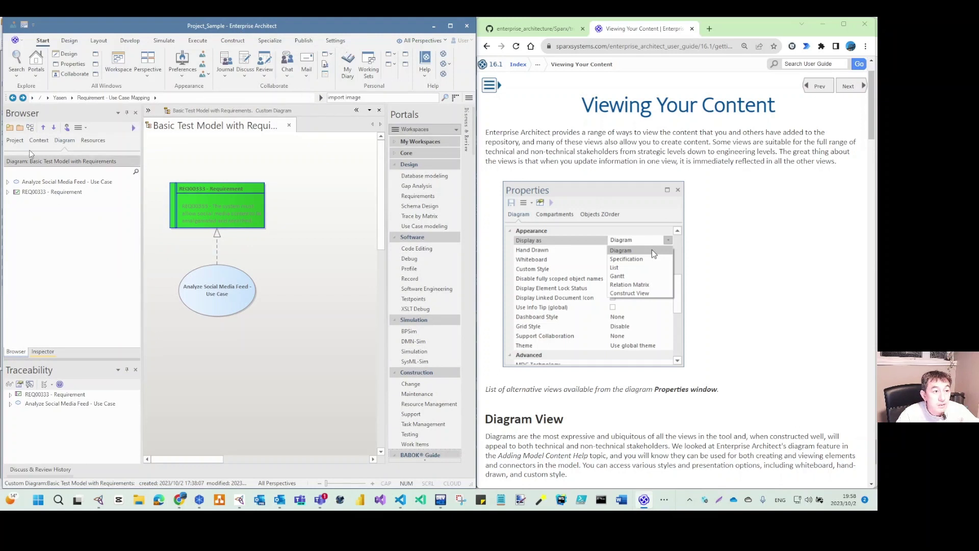
Step: Look through the browser's diagram view options, the preferences, and the diagram appearance, selection, filter, specialize and design commands
right_click(68, 143)
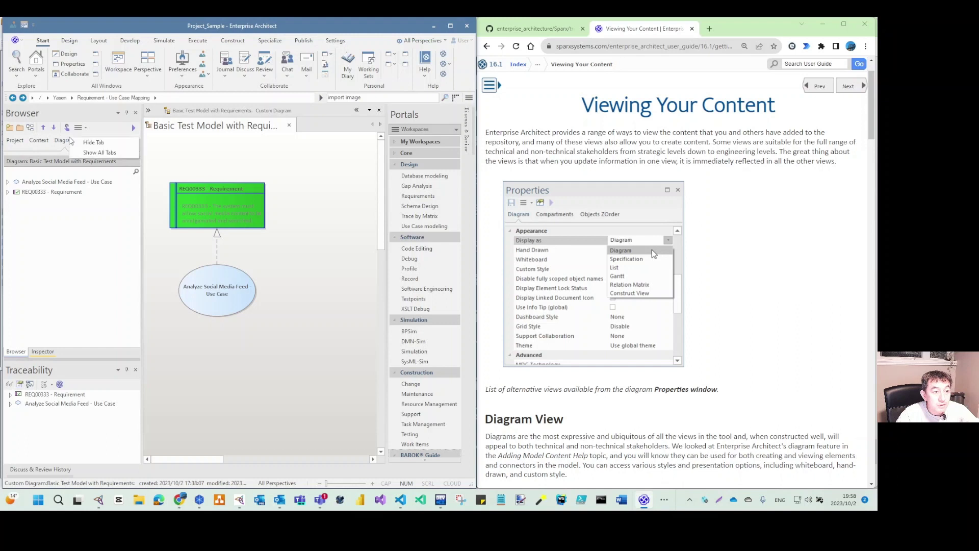
click(60, 161)
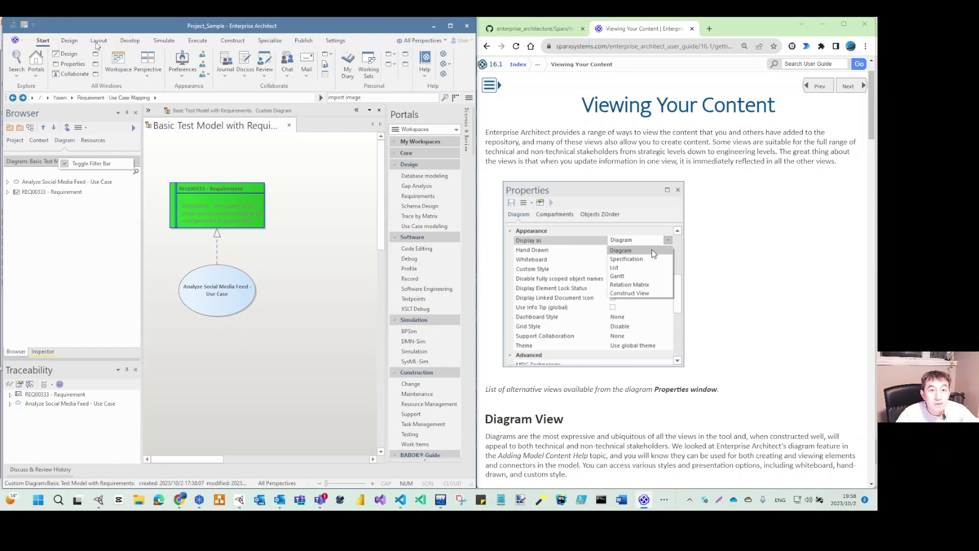
click(176, 76)
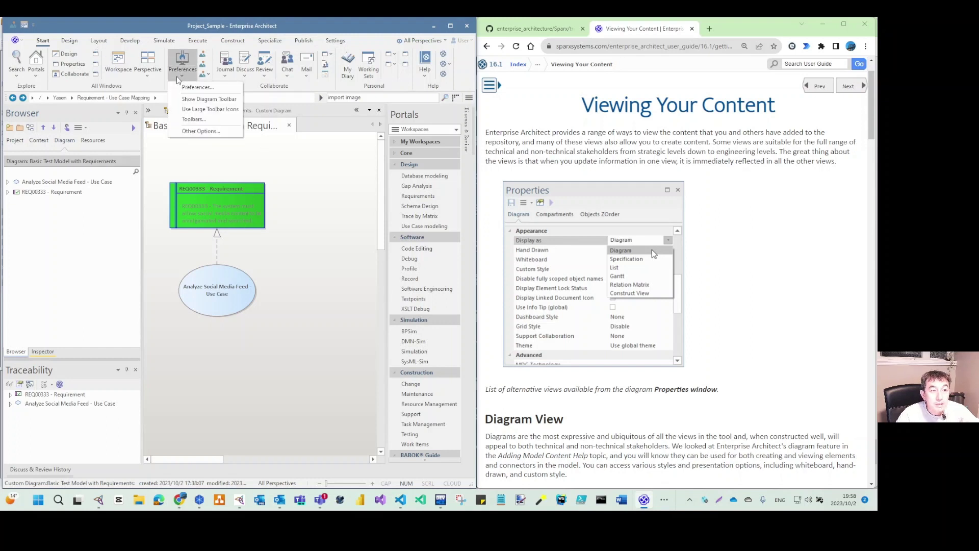
click(70, 41)
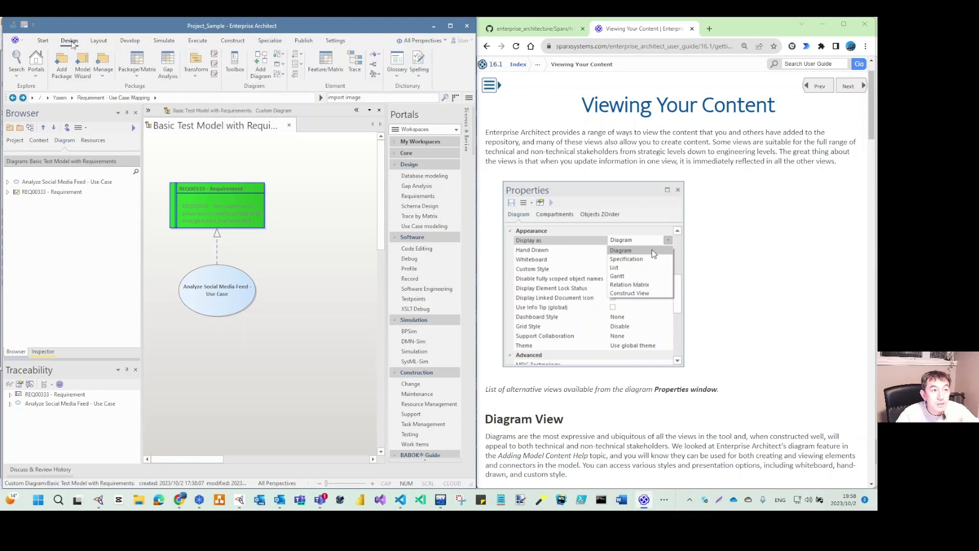
click(98, 41)
click(100, 77)
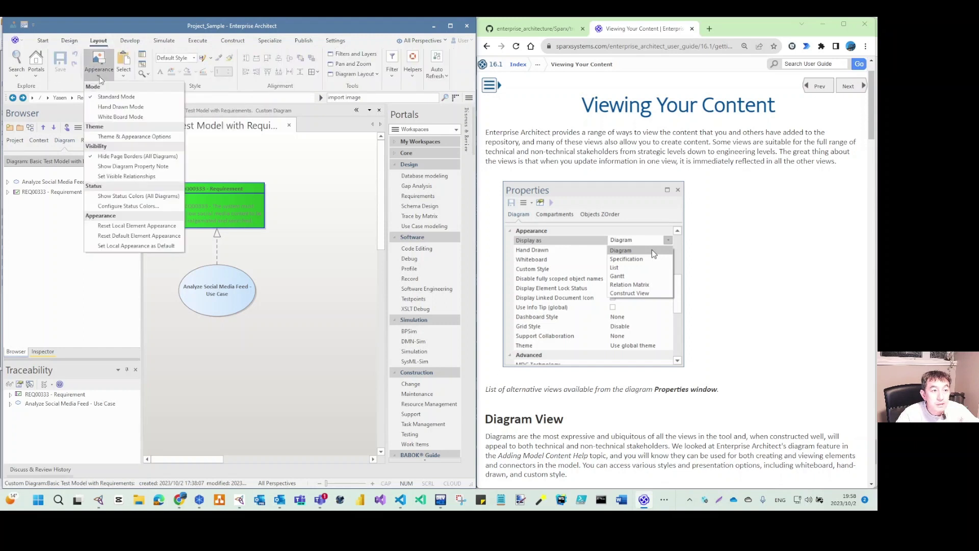
click(128, 75)
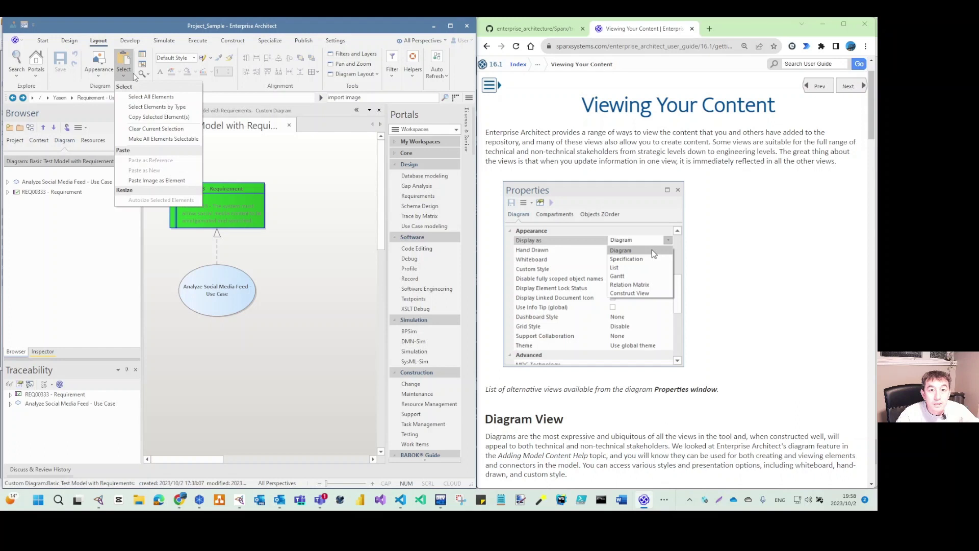
click(392, 71)
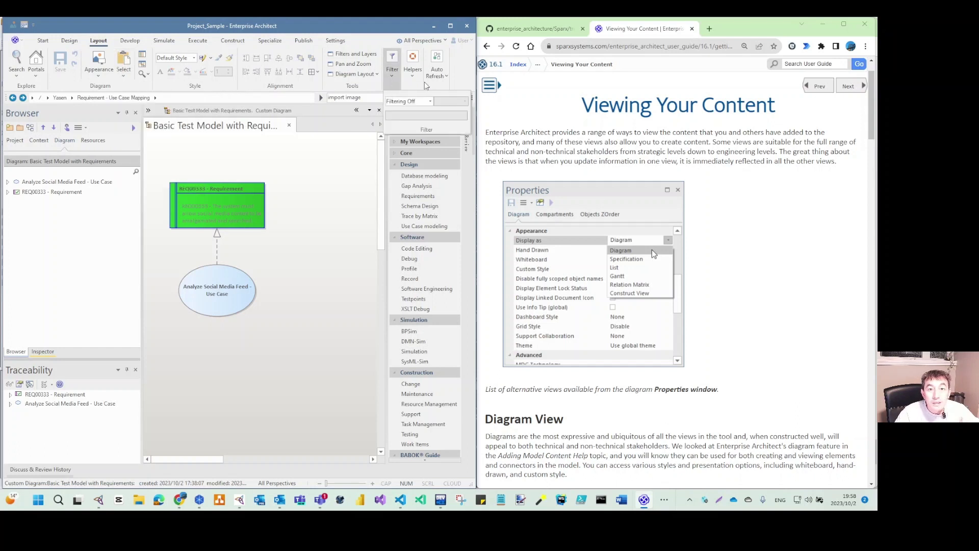
click(280, 42)
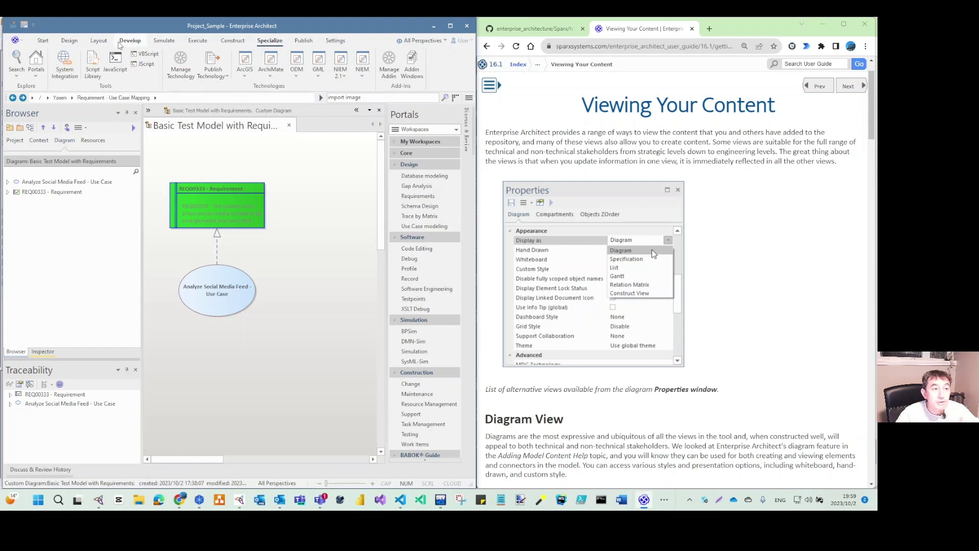
click(69, 41)
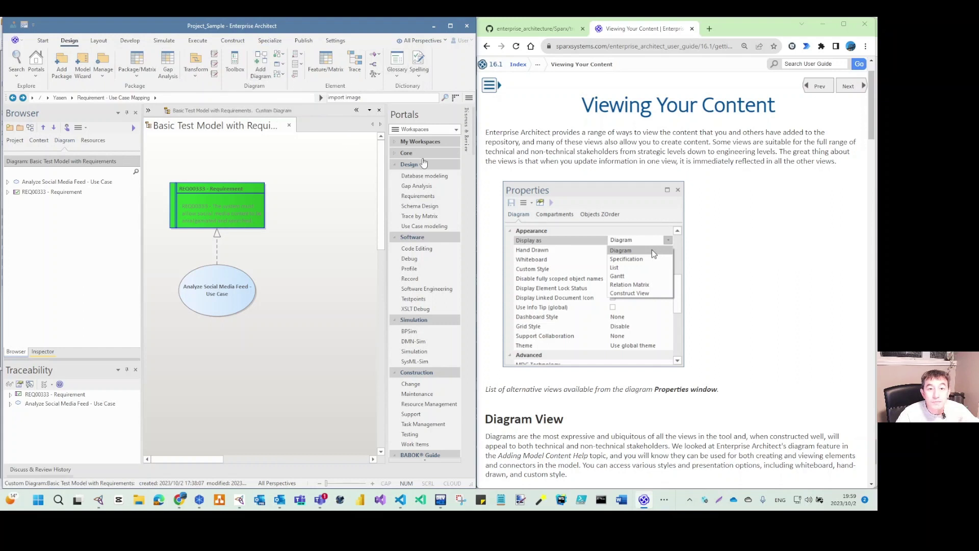
Step: Close the Basic Test Model with Requirements diagram and its caption bar, and open the Start Page
click(288, 126)
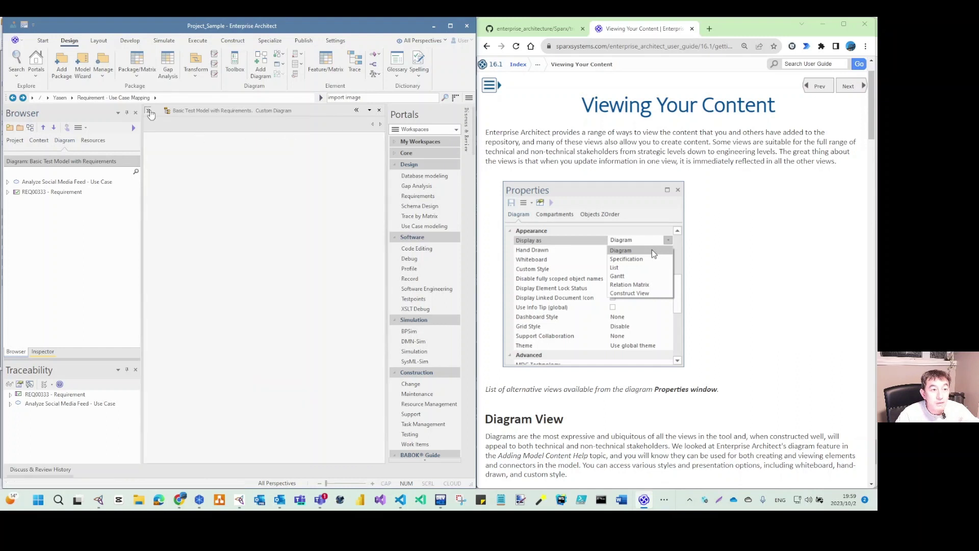
click(148, 110)
drag(189, 149, 232, 154)
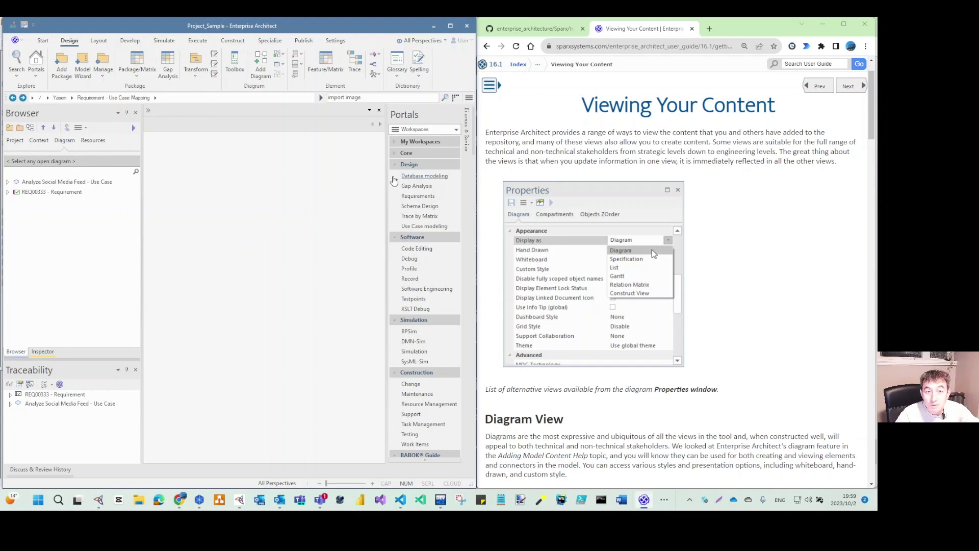
click(455, 98)
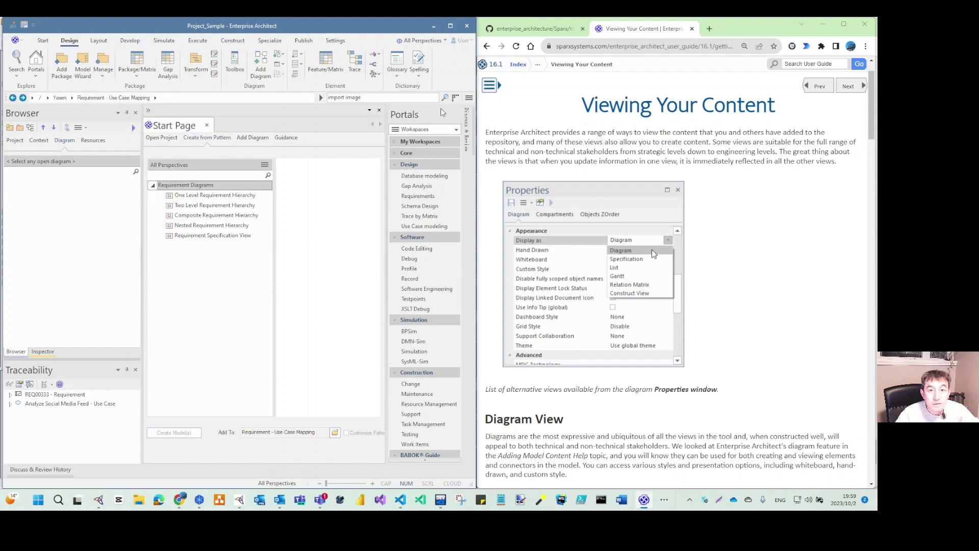
click(468, 99)
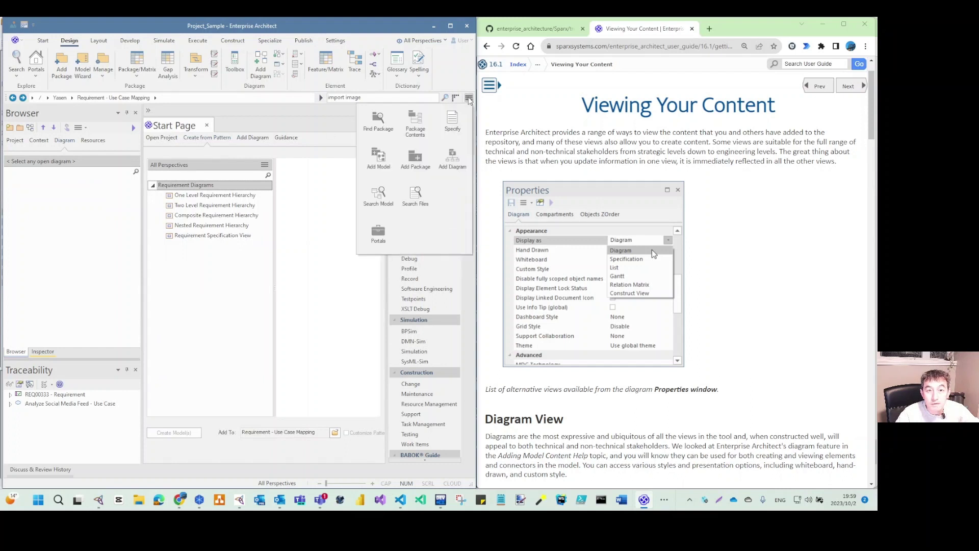
click(455, 160)
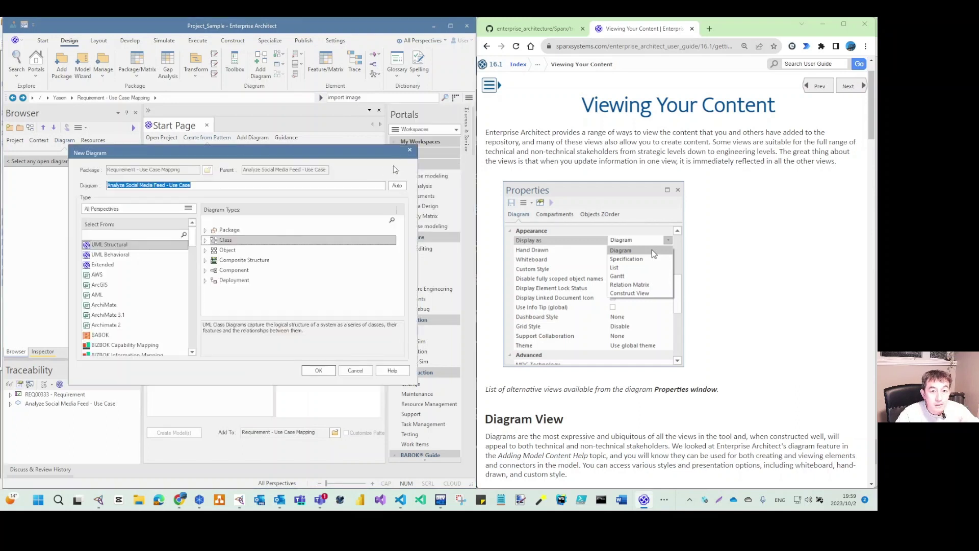
click(409, 149)
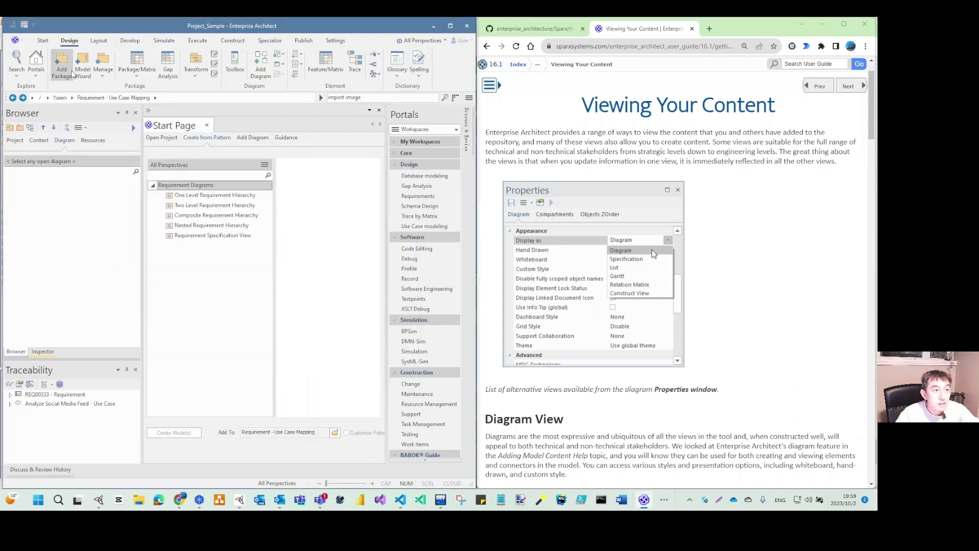
click(104, 78)
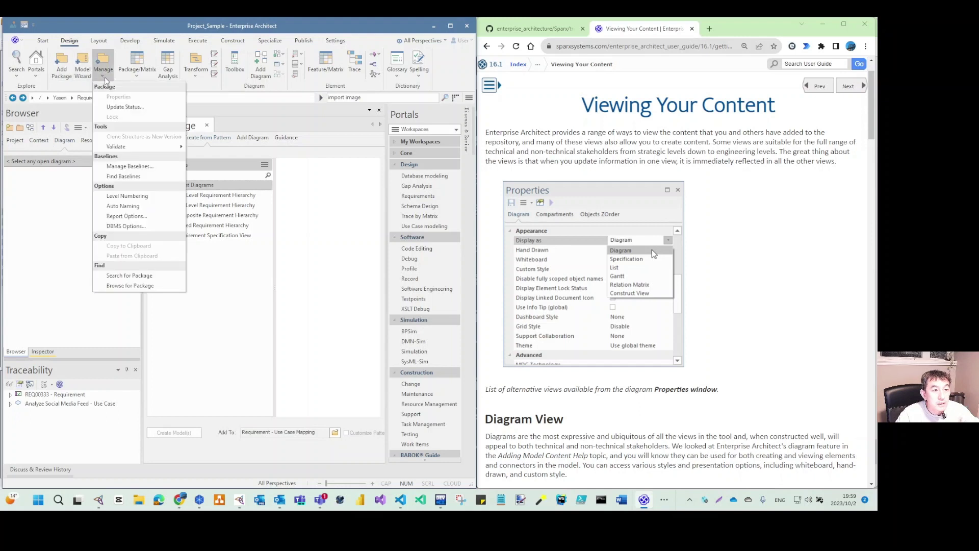
click(100, 40)
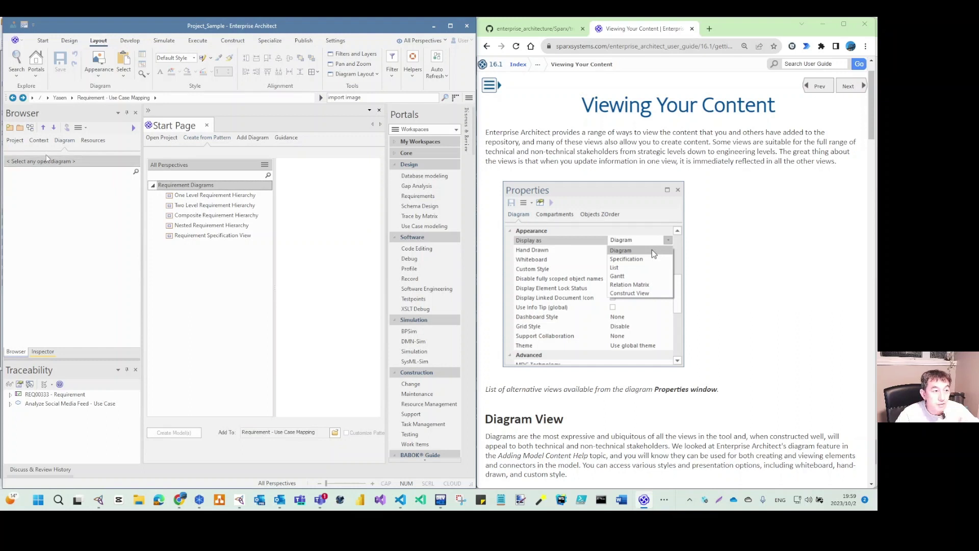
Step: Show the project tree in the browser, close the Start Page, and open the Basic Test Model with Requirements diagram
click(14, 143)
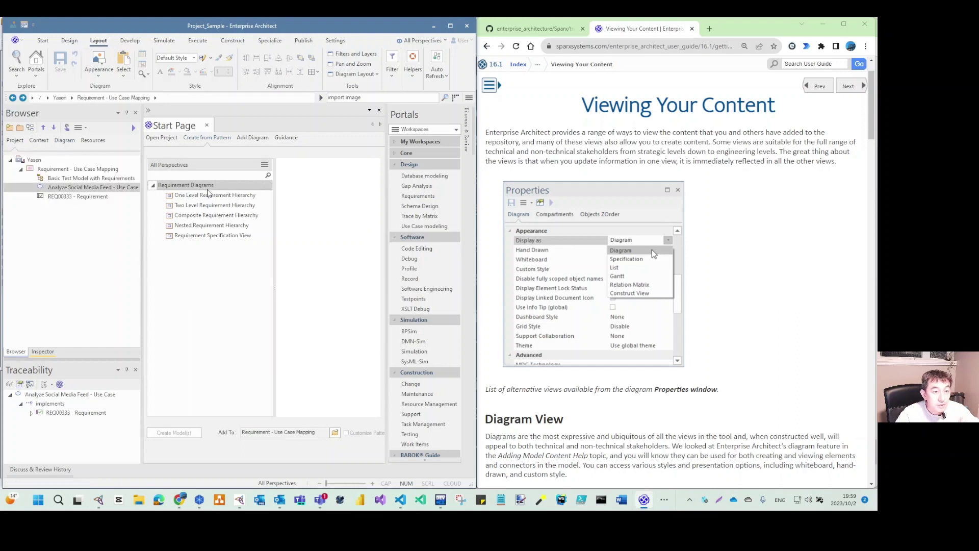
click(206, 125)
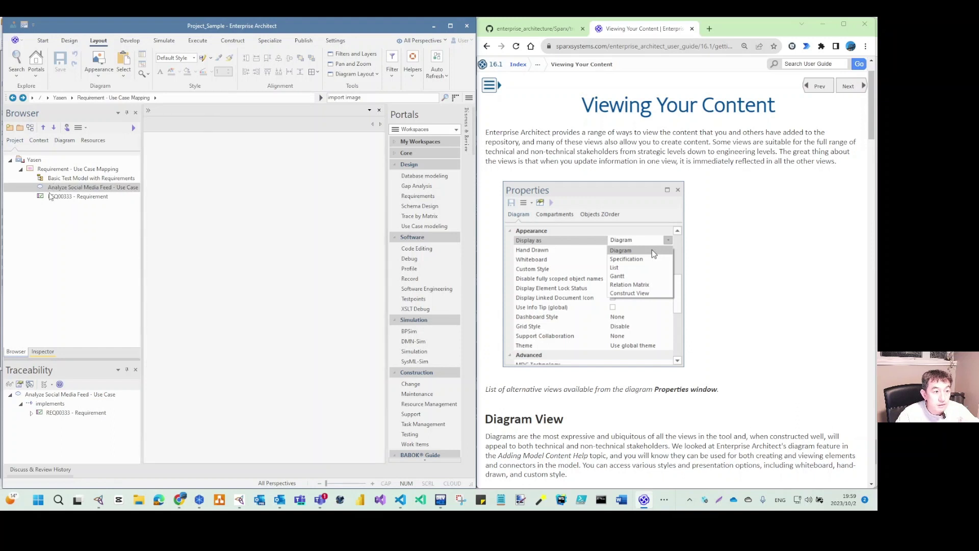
double_click(54, 179)
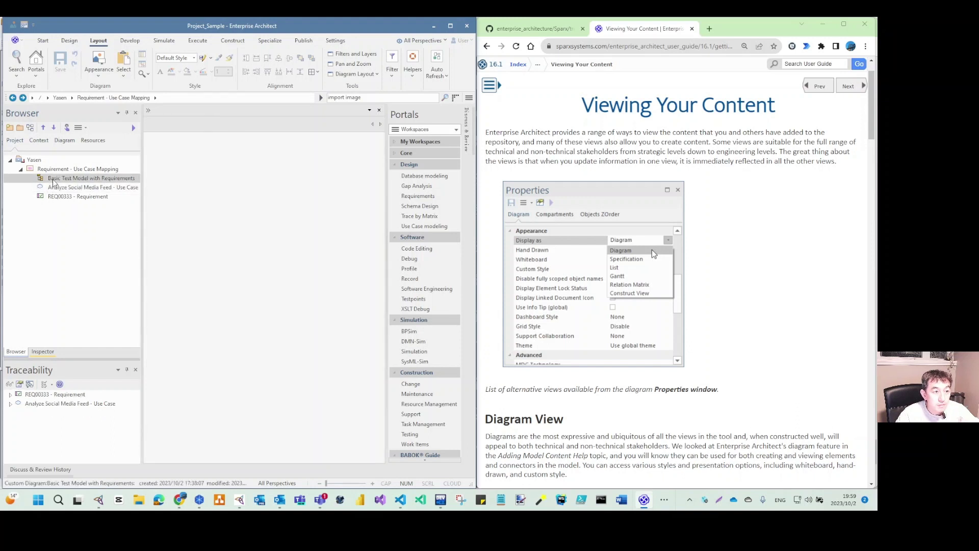
right_click(310, 197)
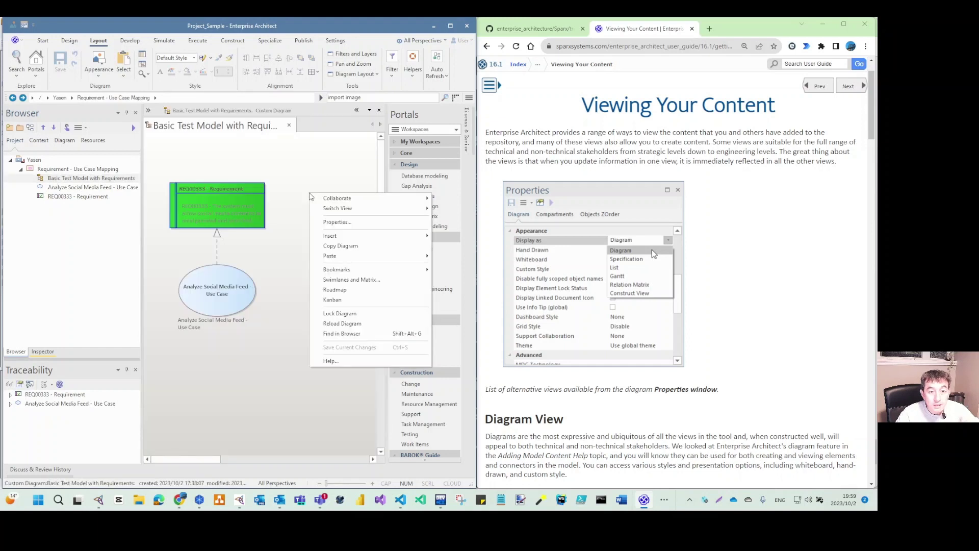
click(335, 224)
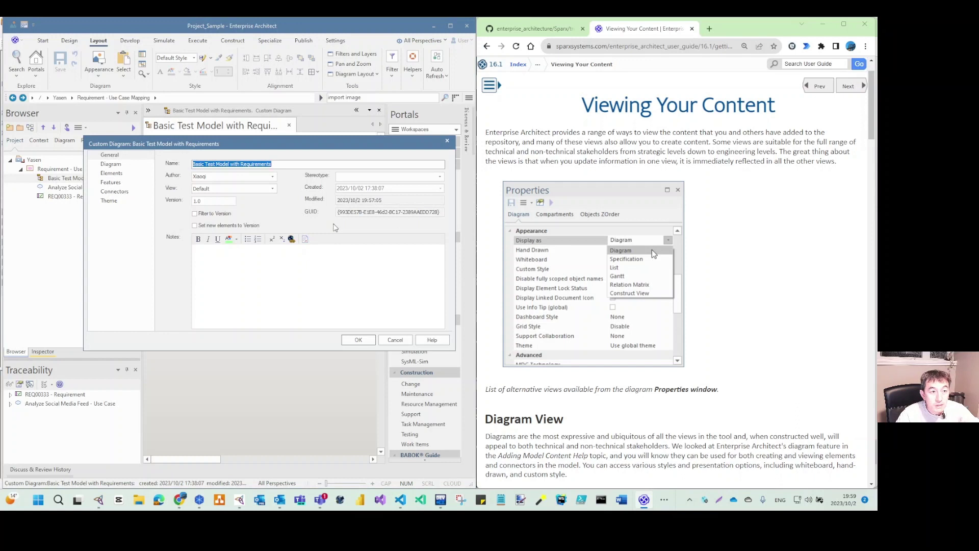
drag(349, 146, 329, 242)
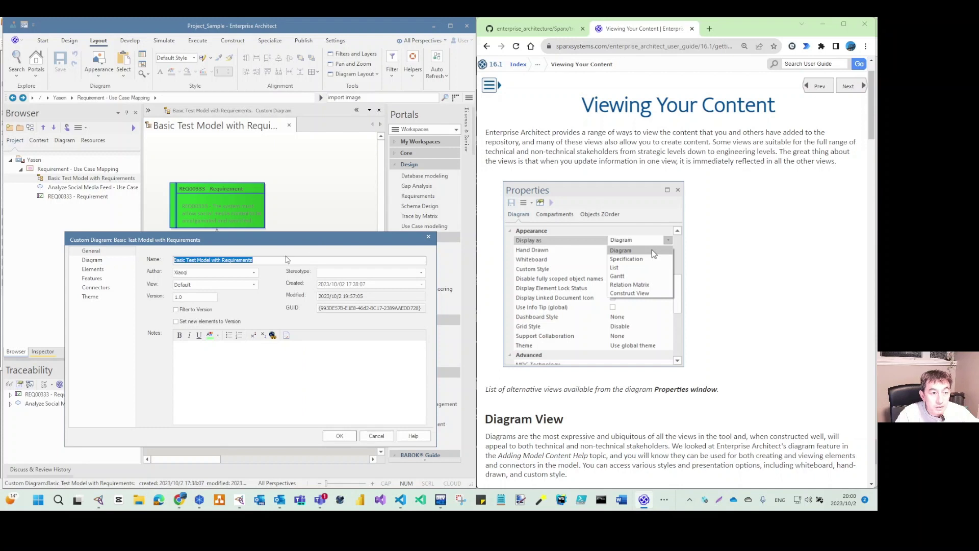
click(379, 436)
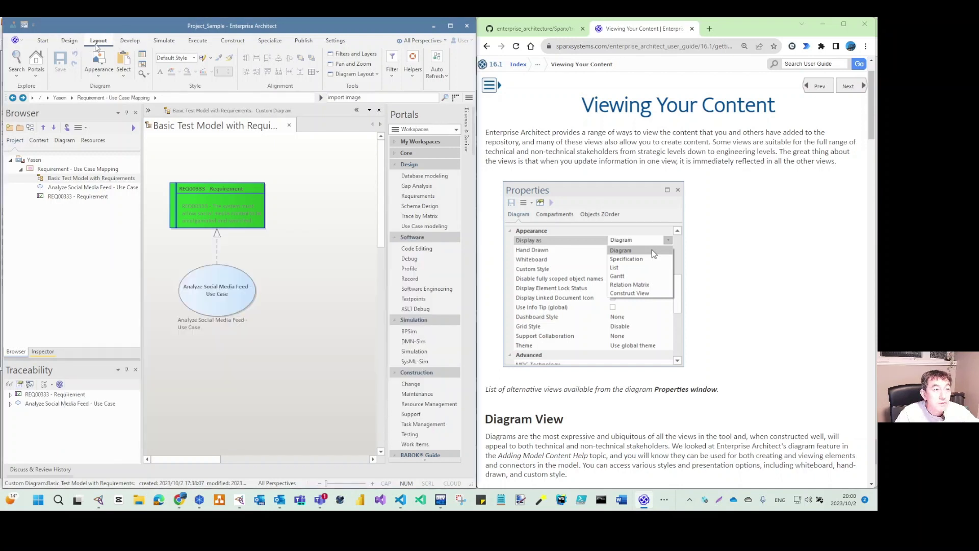
click(100, 77)
click(70, 40)
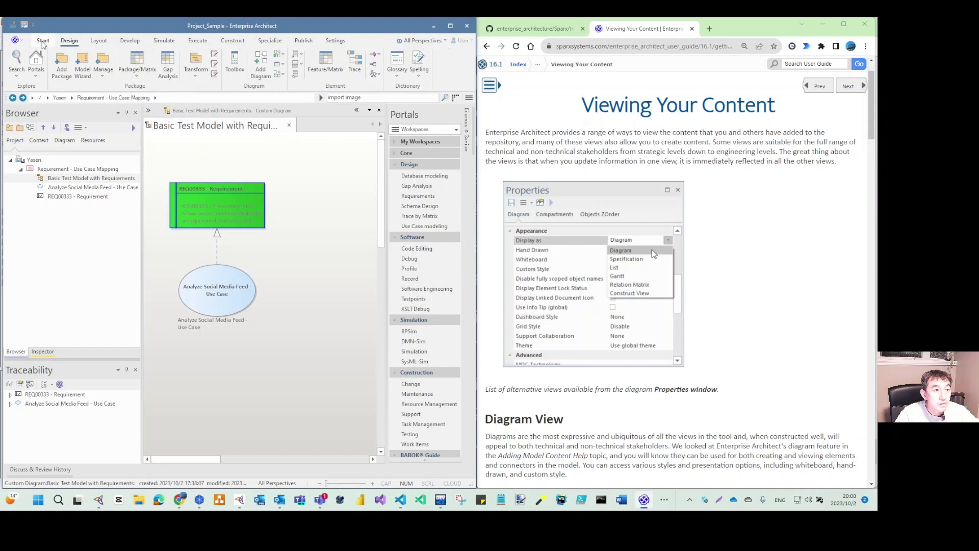
Step: Open the docked Properties window for the diagram, narrow the browser, and widen the properties so their names are readable
click(43, 42)
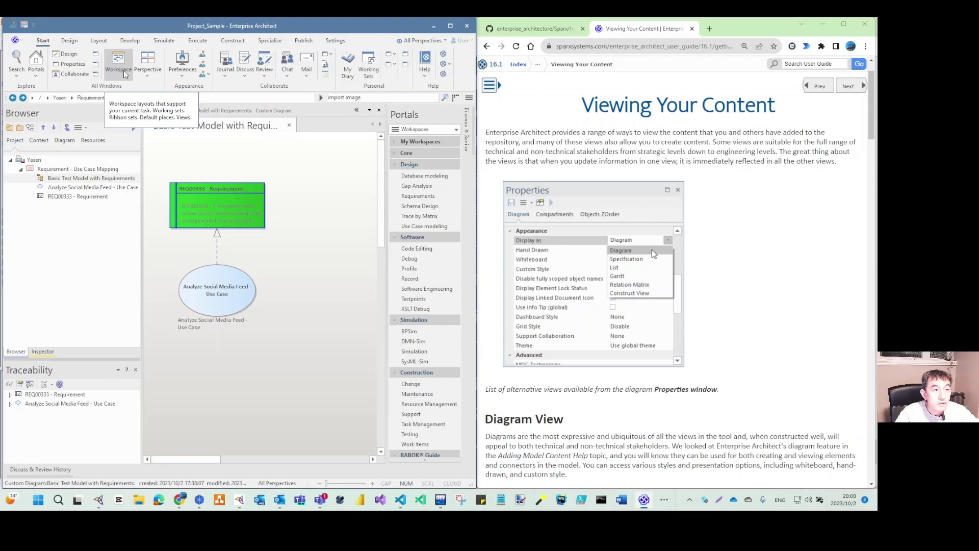
click(77, 66)
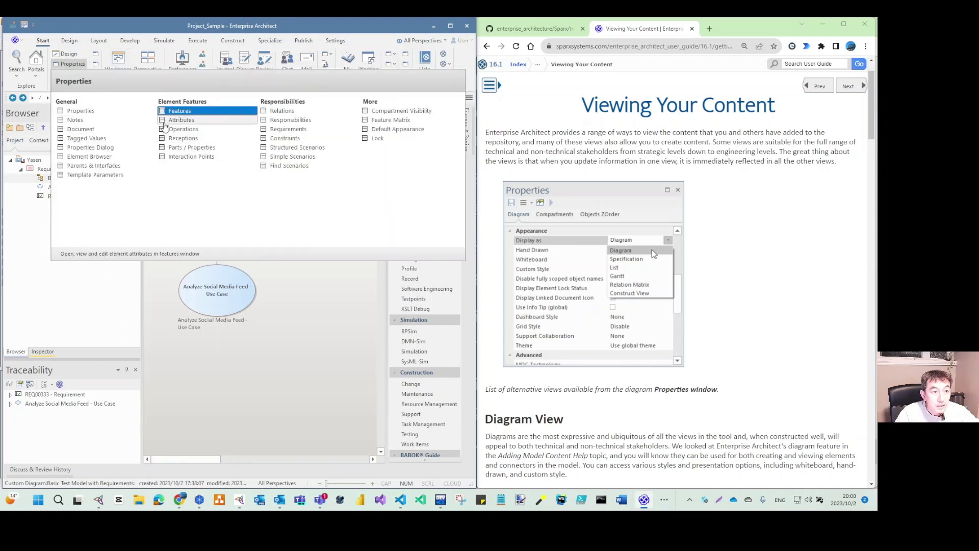
click(97, 132)
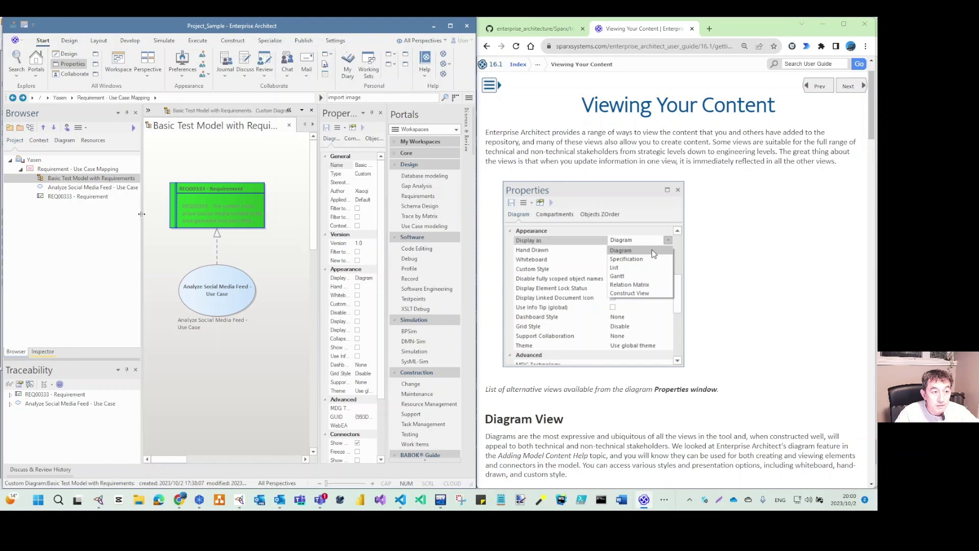
drag(142, 214, 39, 214)
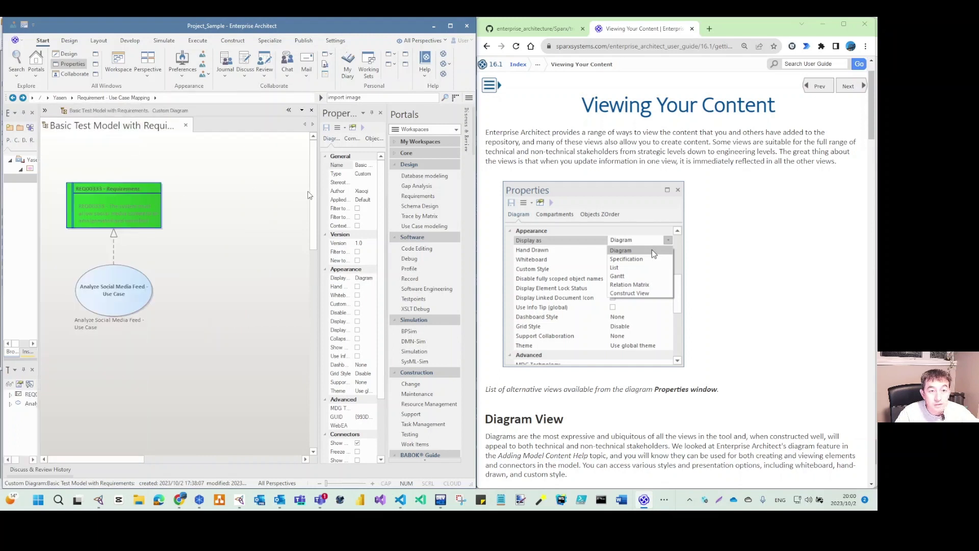
drag(318, 190, 214, 194)
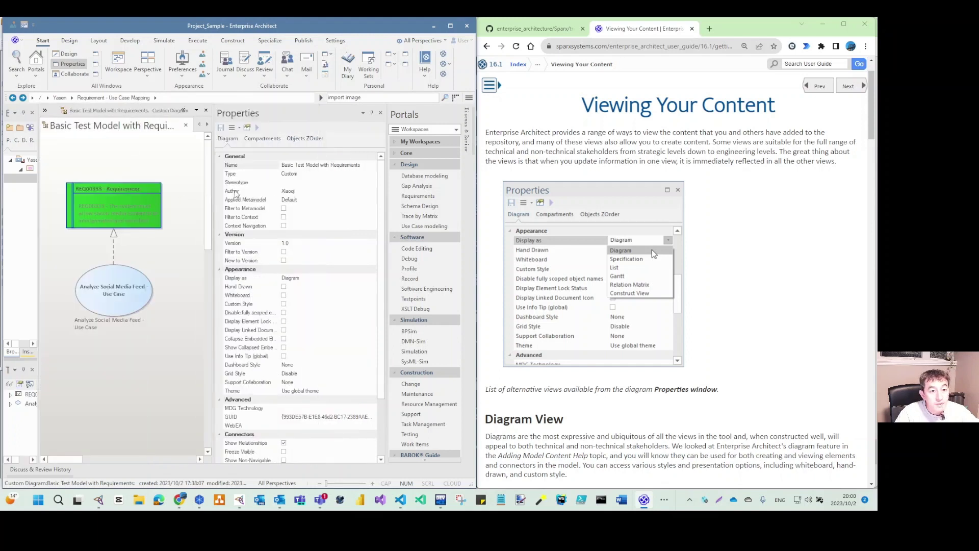
click(387, 176)
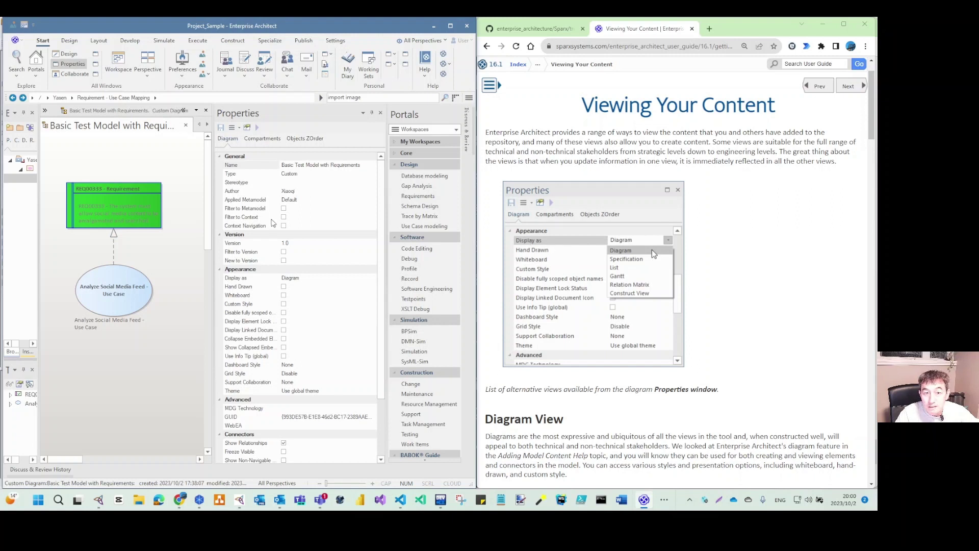
Step: Display the diagram as Specification, select the REQ00333 requirement in it, and return to the diagram view
click(243, 280)
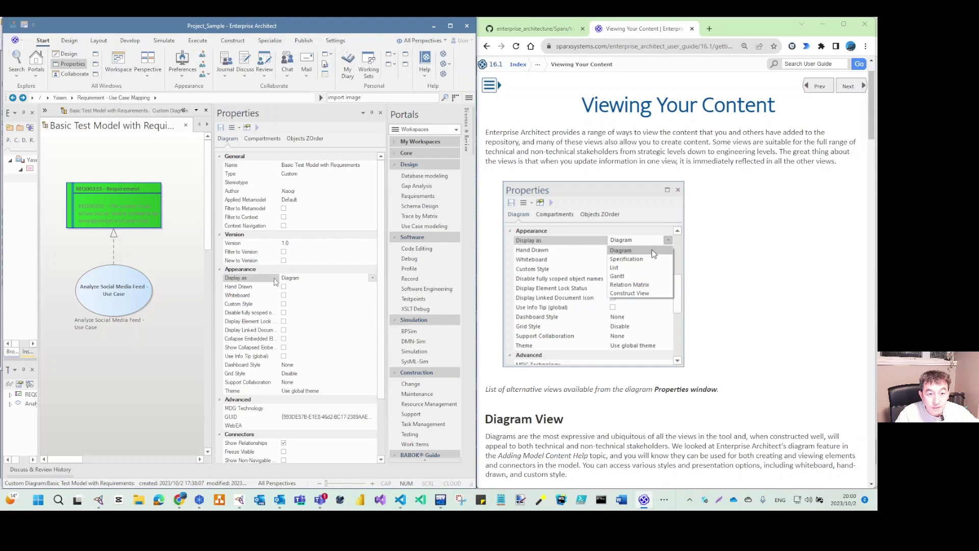
click(372, 279)
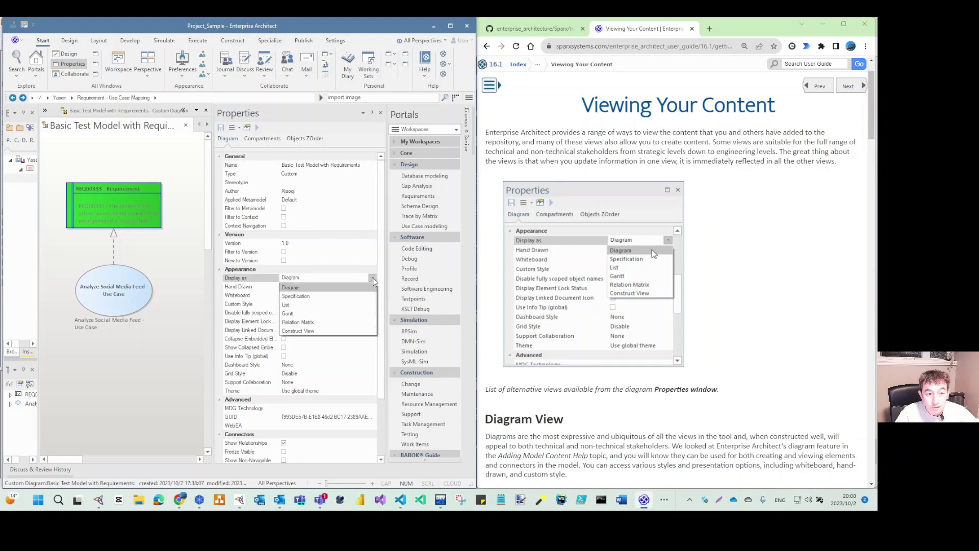
click(308, 298)
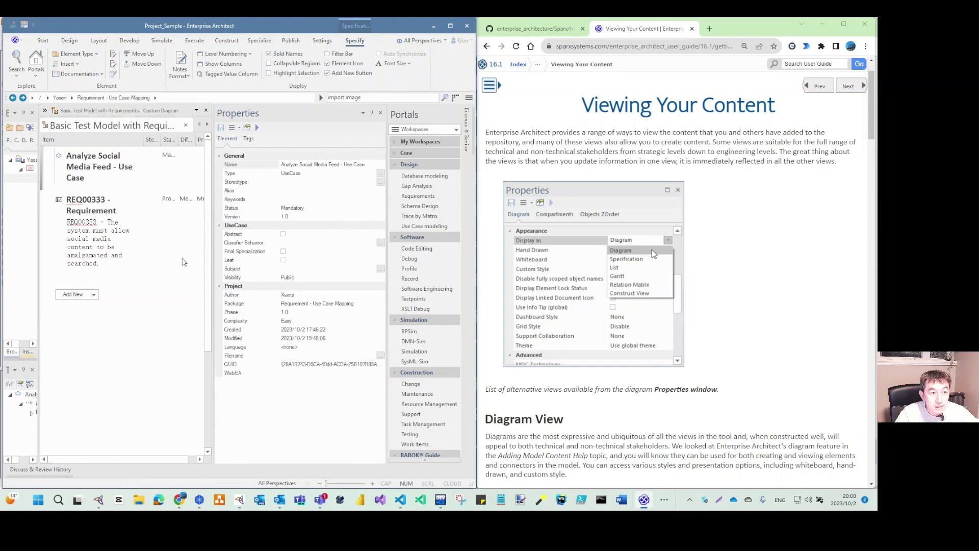
click(173, 269)
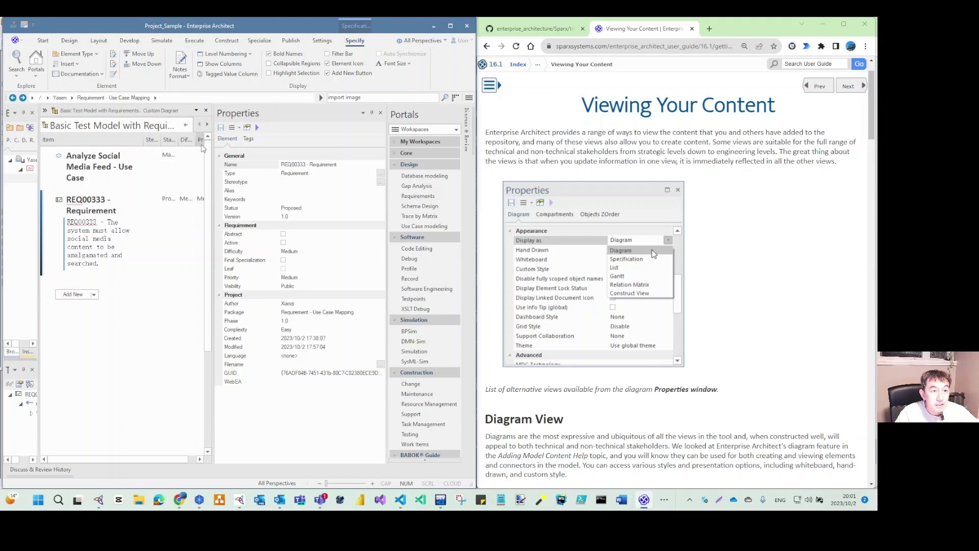
click(186, 126)
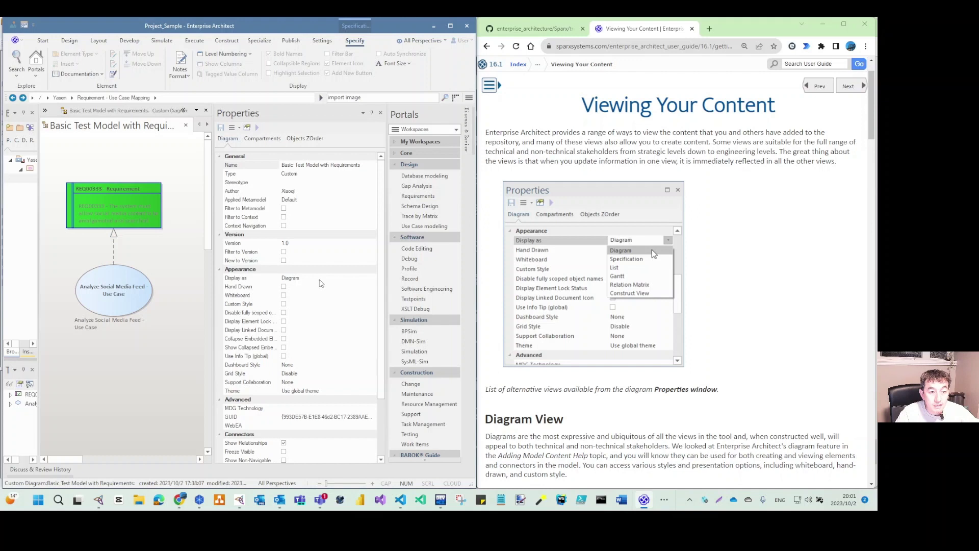
Step: Display the diagram as Relation Matrix and resize the view to show the whole matrix beside the properties
click(322, 278)
click(321, 278)
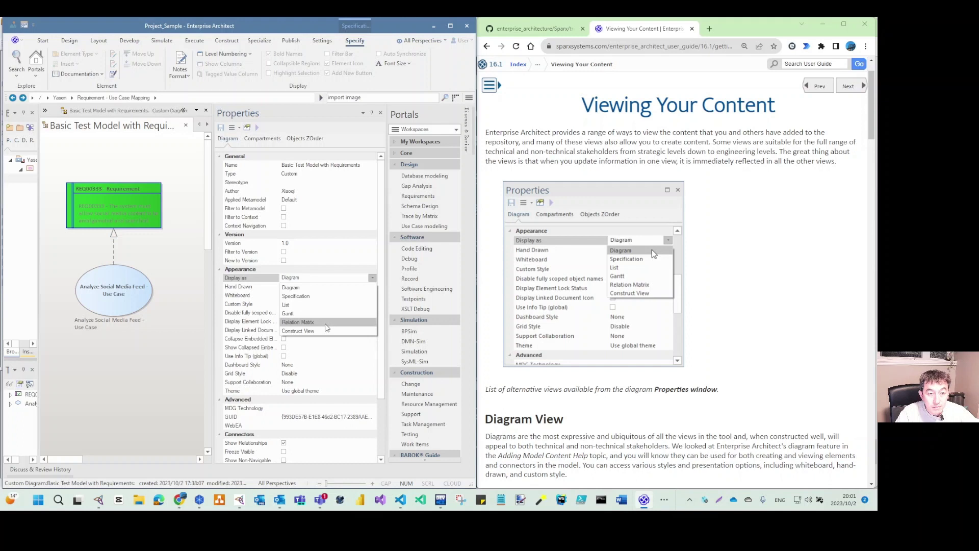
click(325, 324)
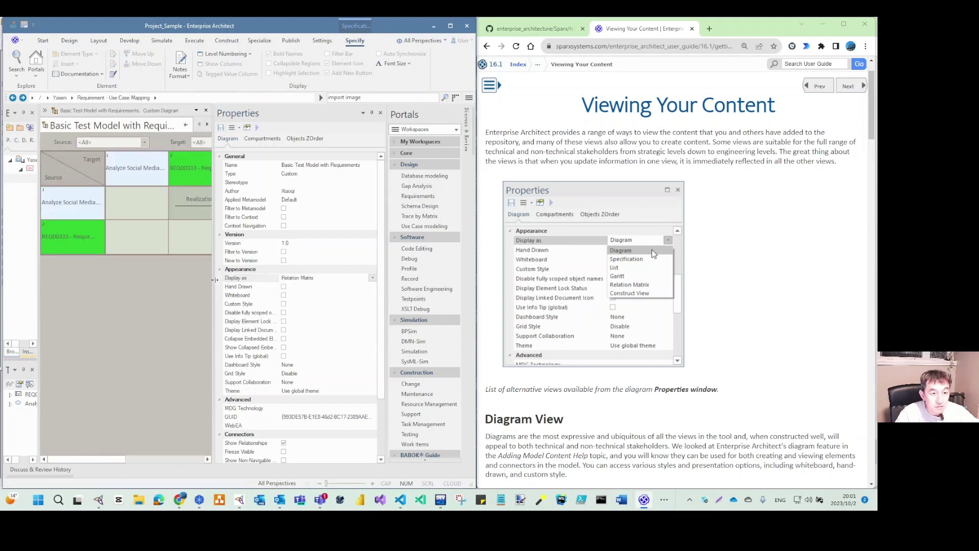
drag(212, 279, 309, 278)
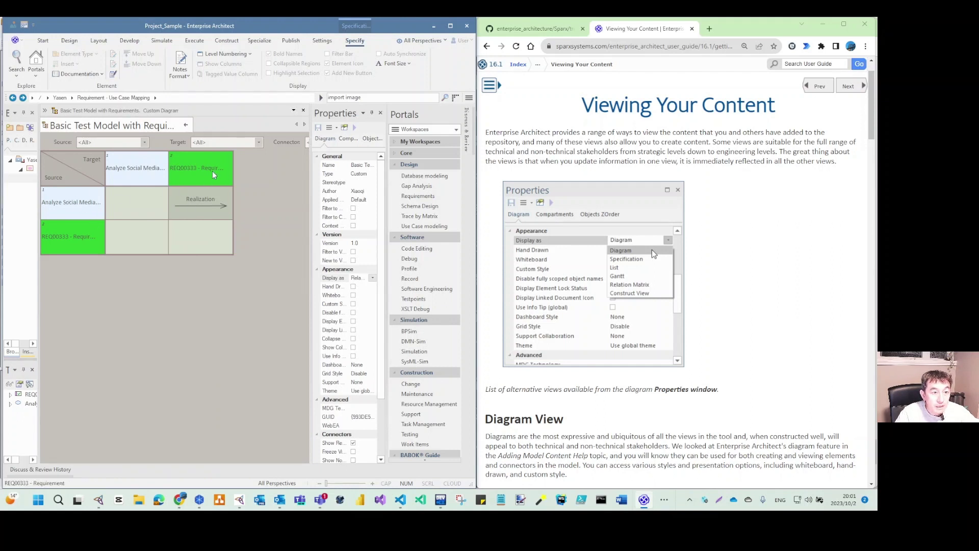
drag(310, 229, 250, 232)
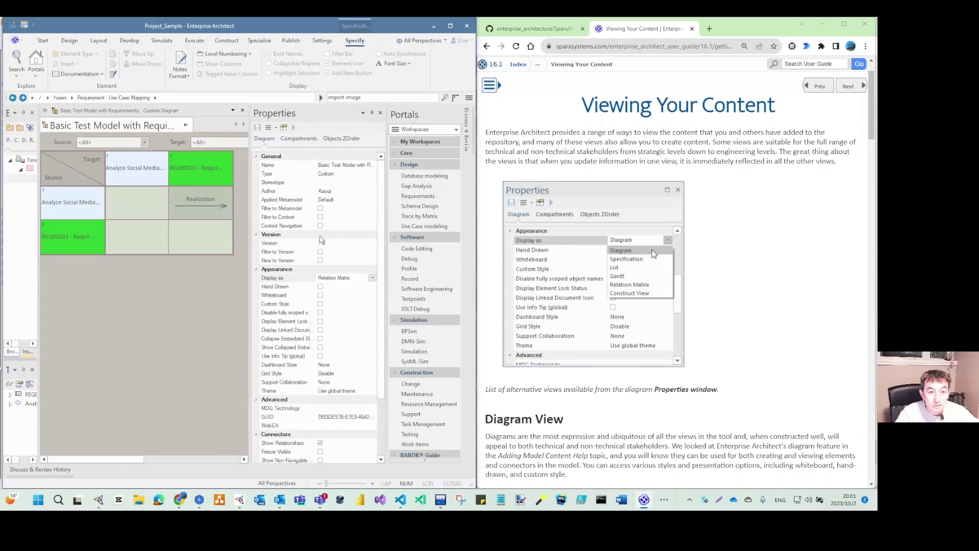
Step: Display the diagram as Construct View, and set its display back to Diagram
click(372, 277)
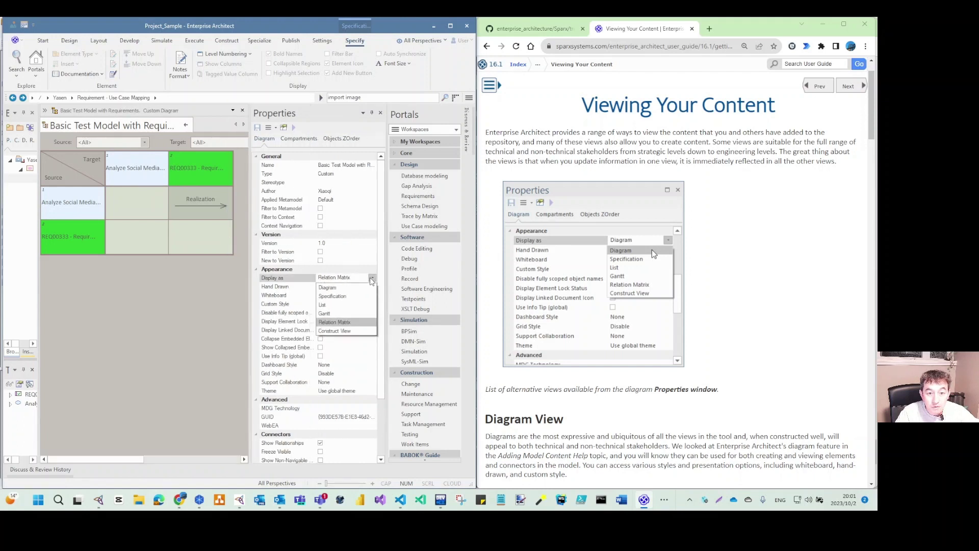
click(342, 333)
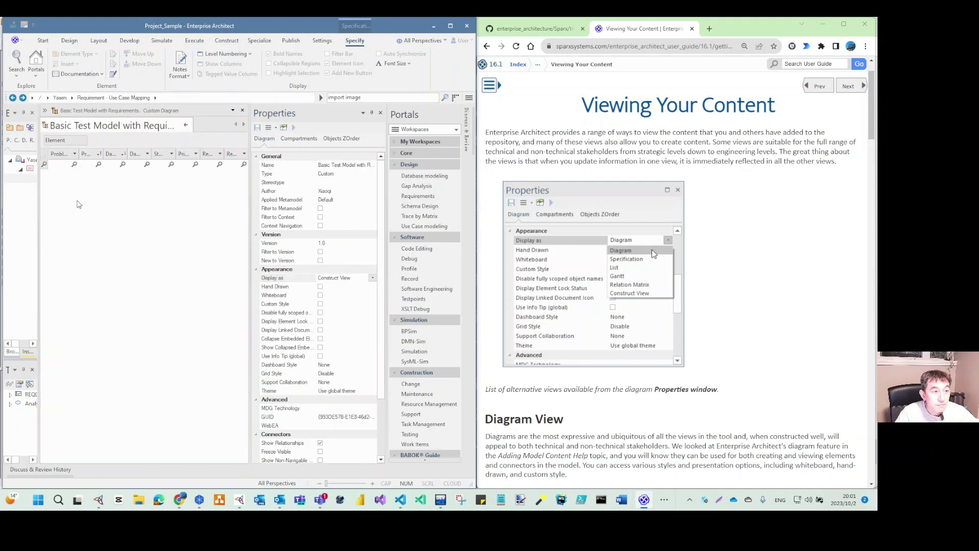
mouse_move(249, 201)
mouse_down()
mouse_move(312, 202)
mouse_move(244, 213)
mouse_up()
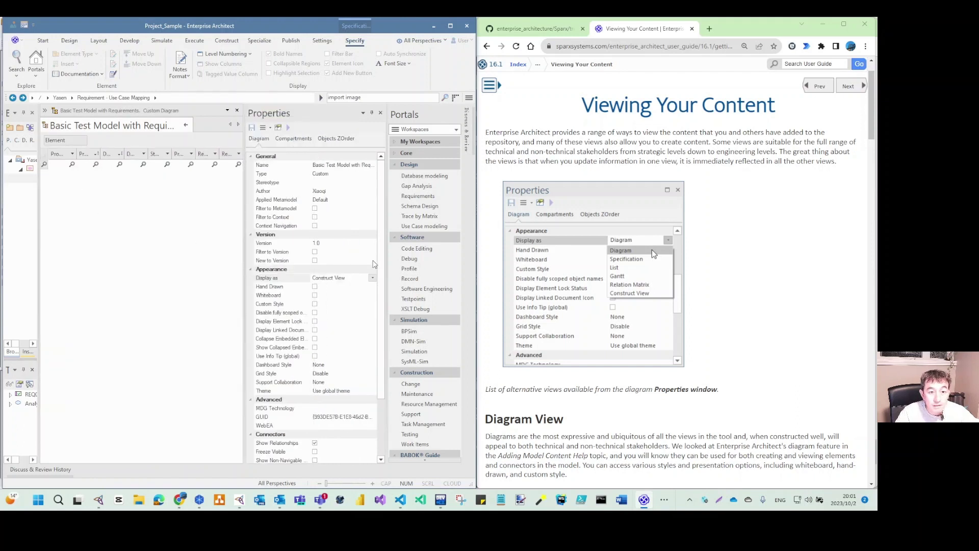
click(373, 277)
click(325, 288)
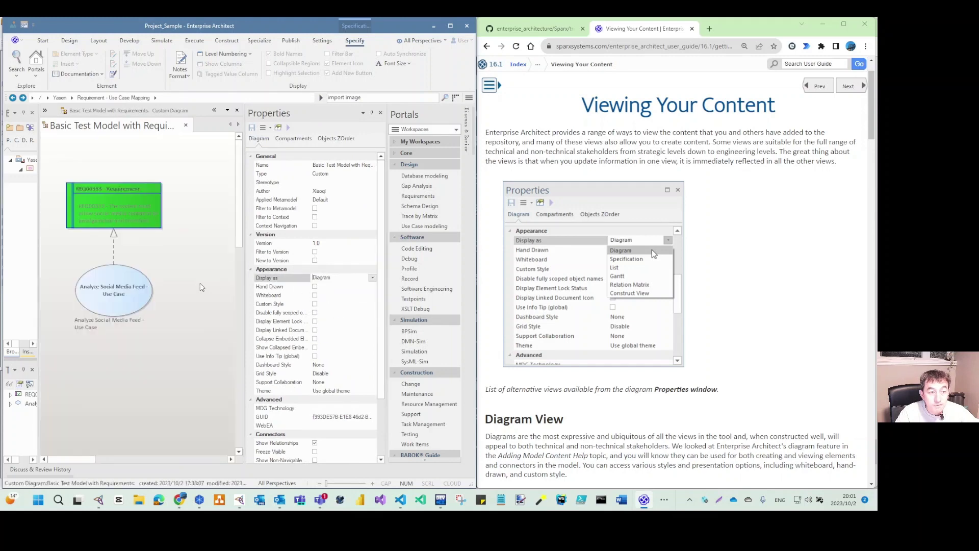
Step: Read the guide through its List View section, display the diagram as List, and set its display back to Diagram
scroll(642, 238, down, 2)
scroll(642, 238, down, 4)
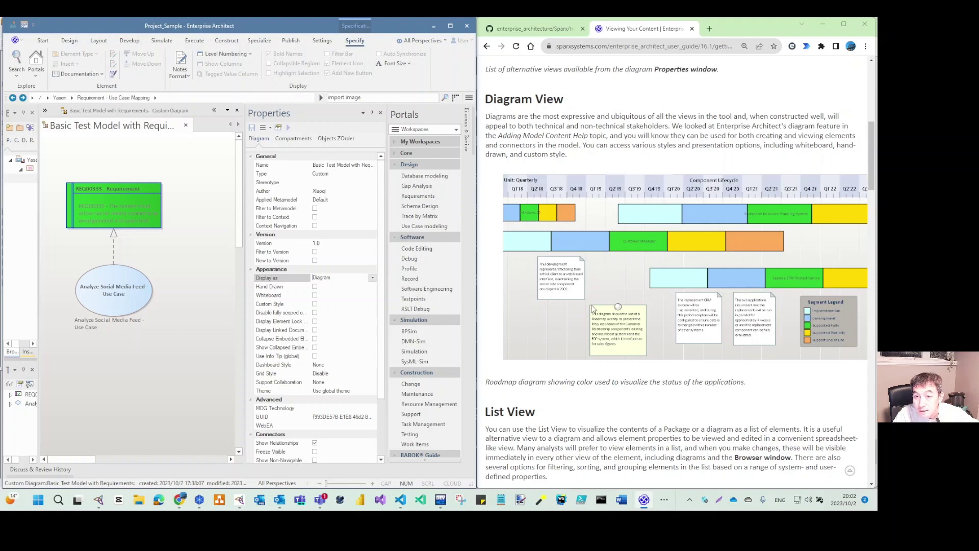
scroll(592, 308, down, 6)
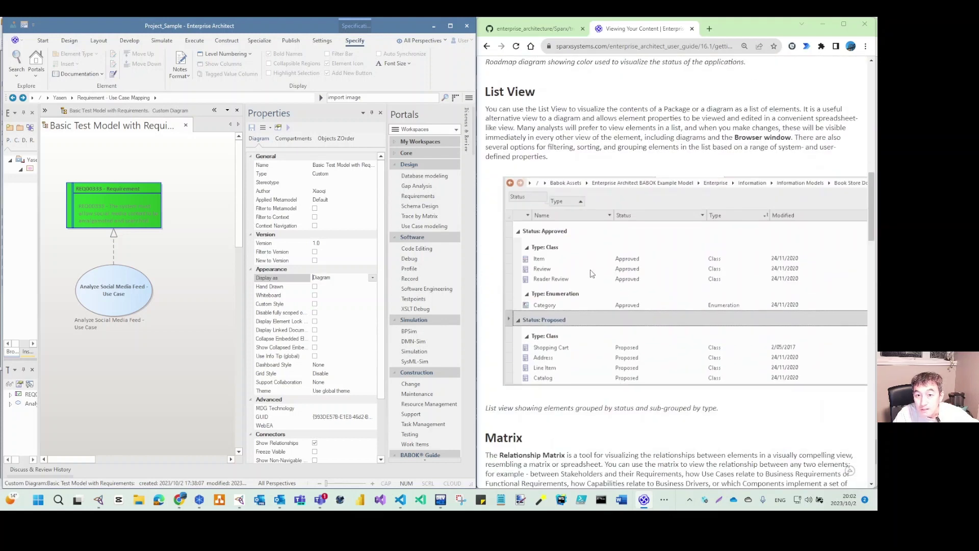
scroll(592, 274, down, 2)
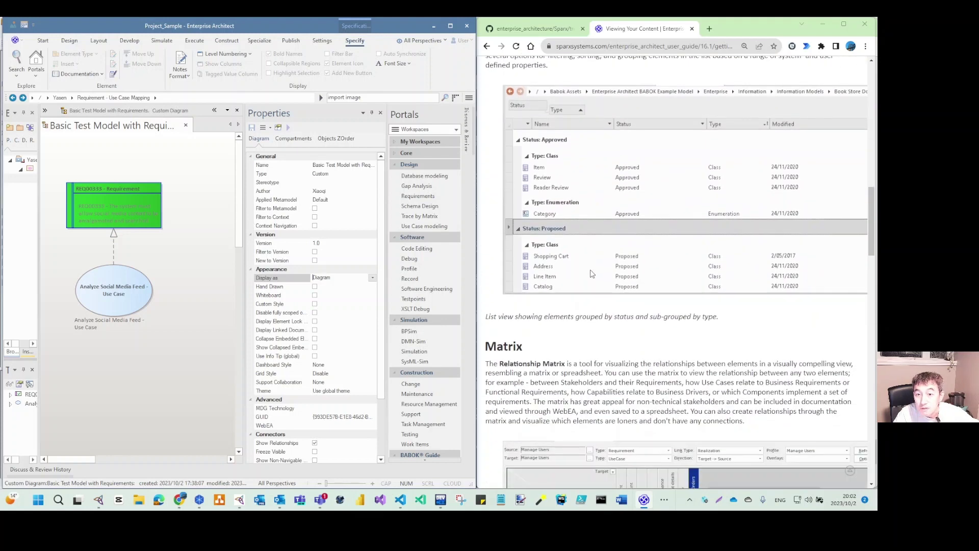
click(373, 279)
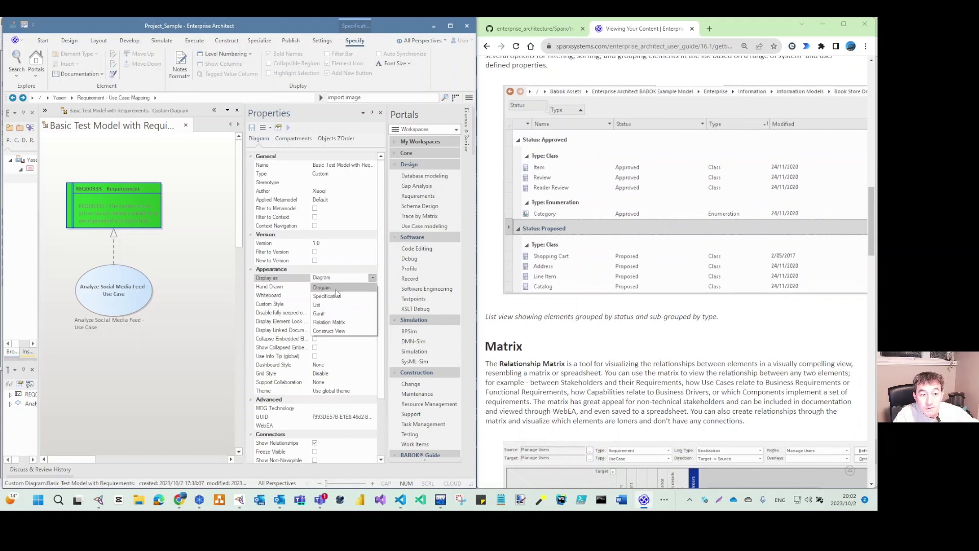
click(366, 304)
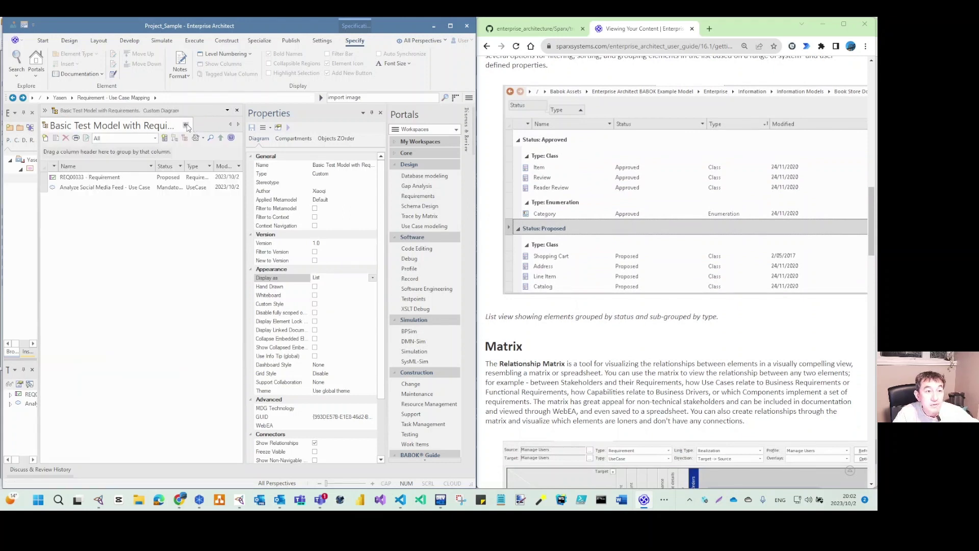
click(372, 278)
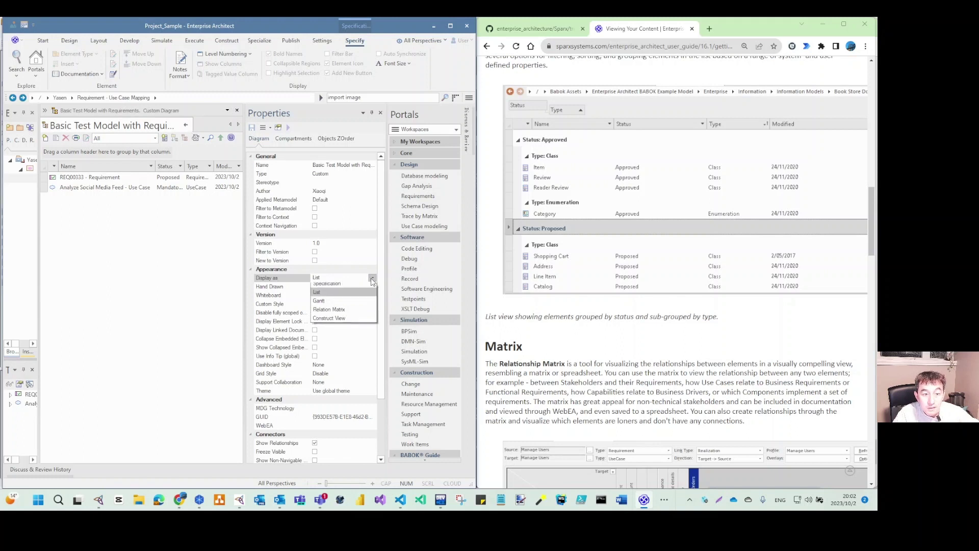
click(333, 288)
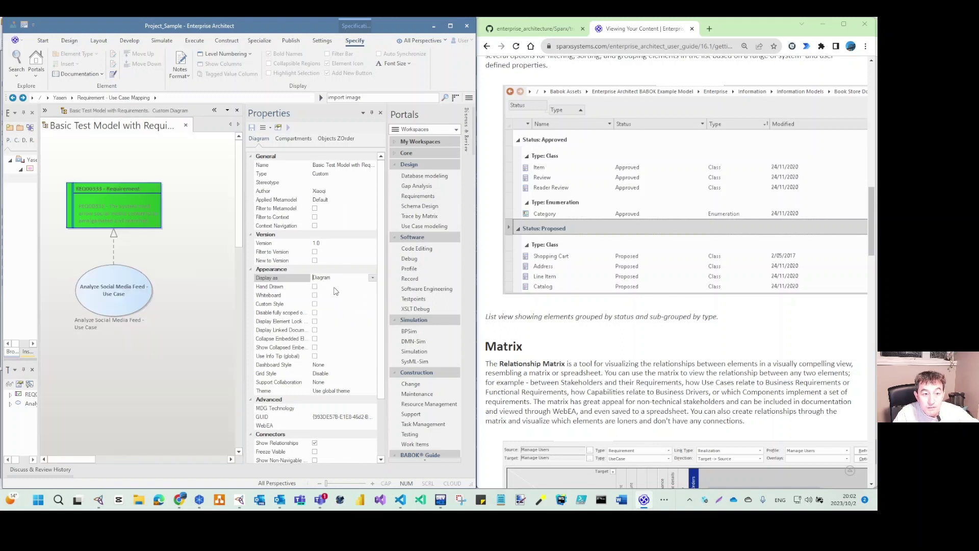
Step: Display the diagram as Specification, show the element properties of the Analyze Social Media Feed use case, and return to the diagram view
click(373, 278)
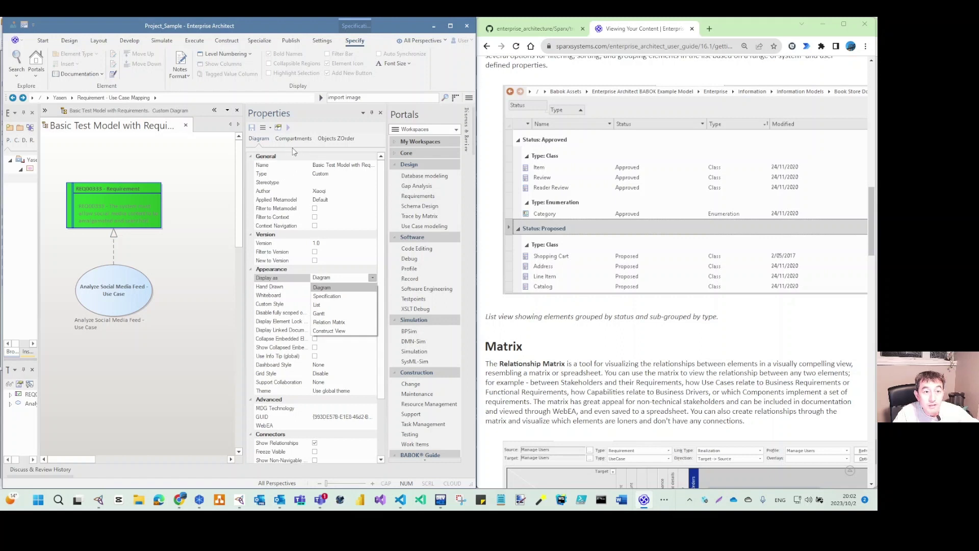
click(328, 298)
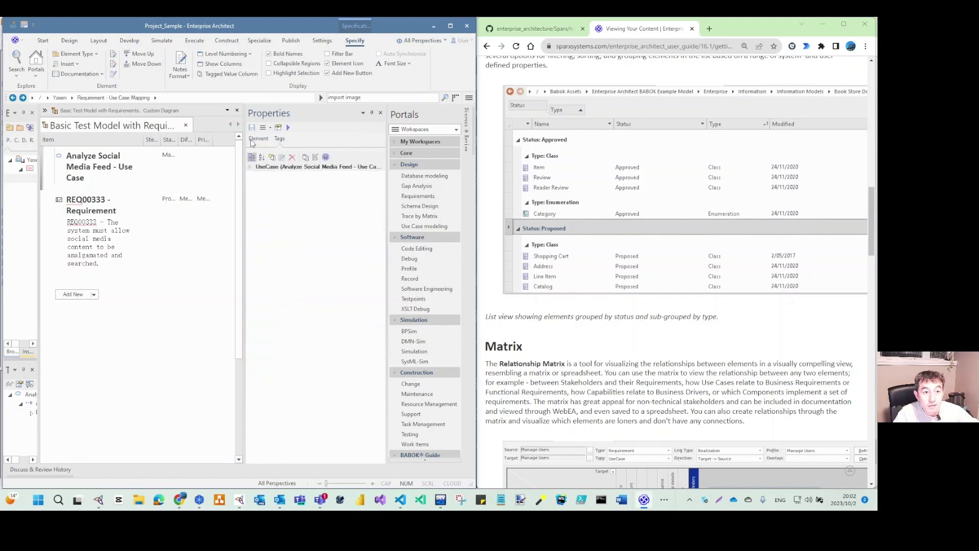
click(251, 142)
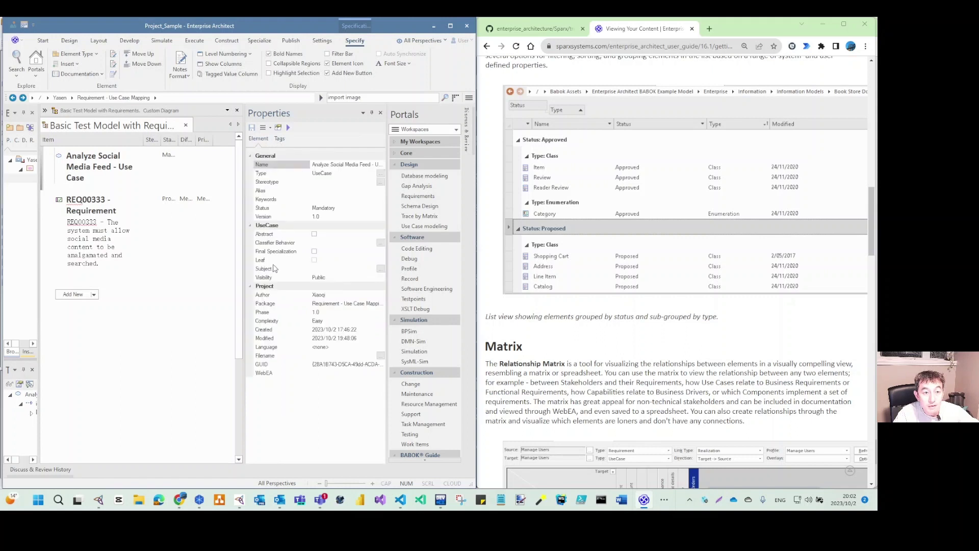
click(185, 126)
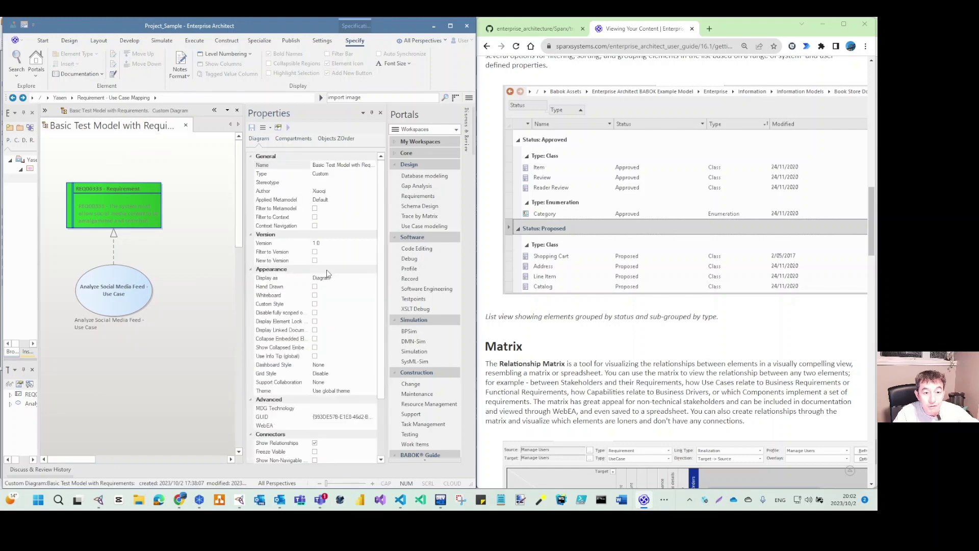
Step: Display the diagram as Gantt, and set its display back to Diagram
scroll(602, 361, down, 3)
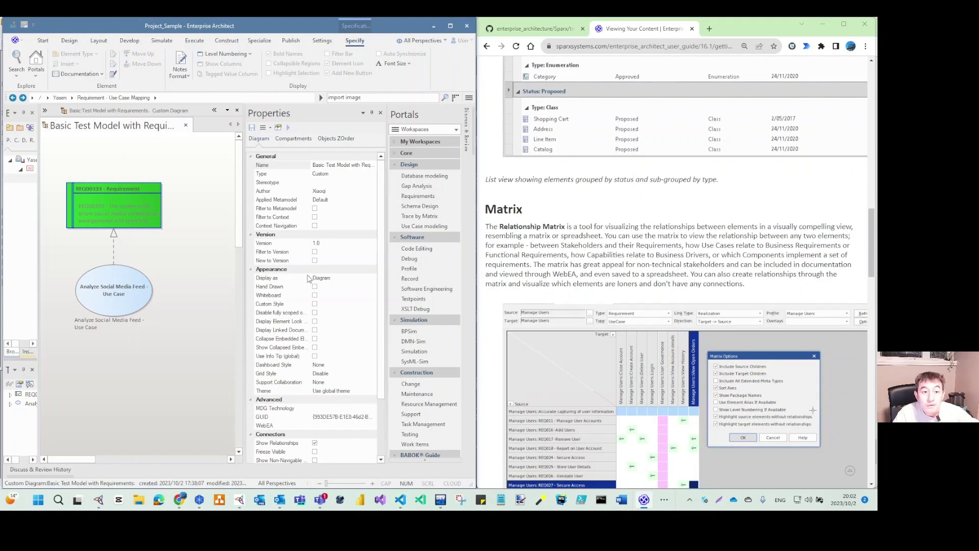
click(334, 277)
click(373, 278)
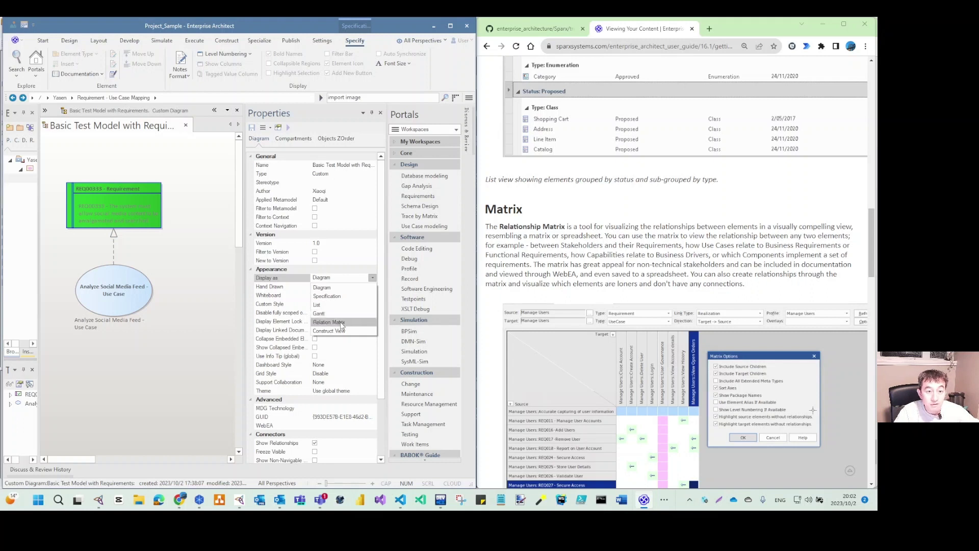
click(320, 313)
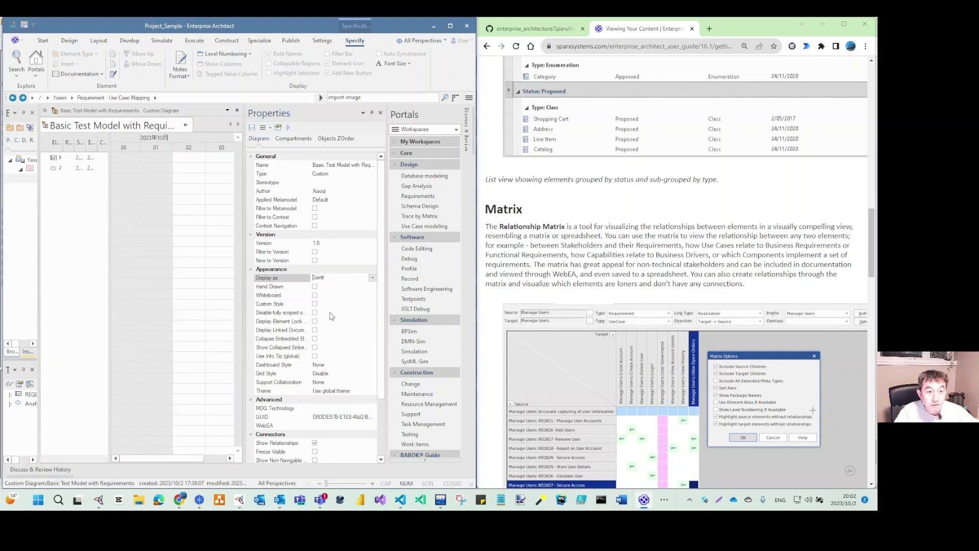
click(372, 277)
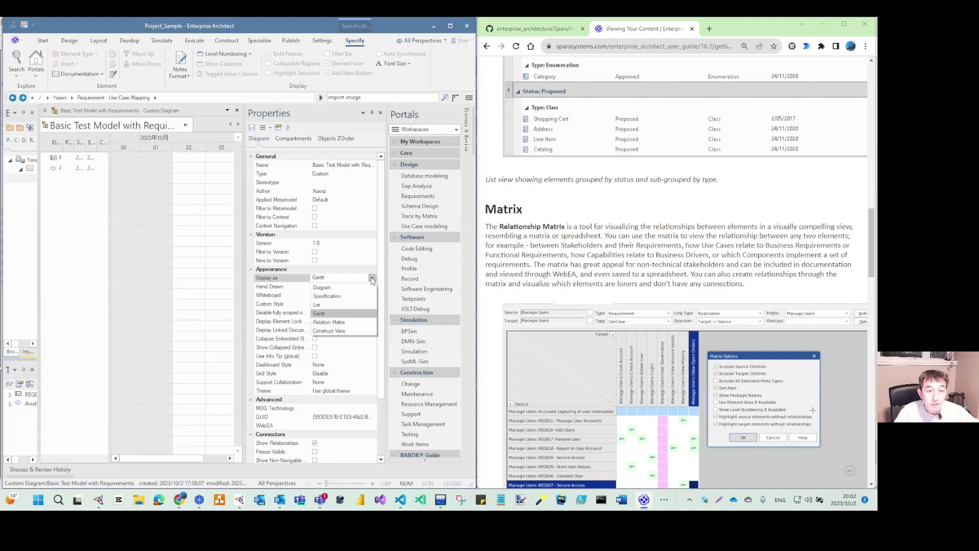
click(326, 289)
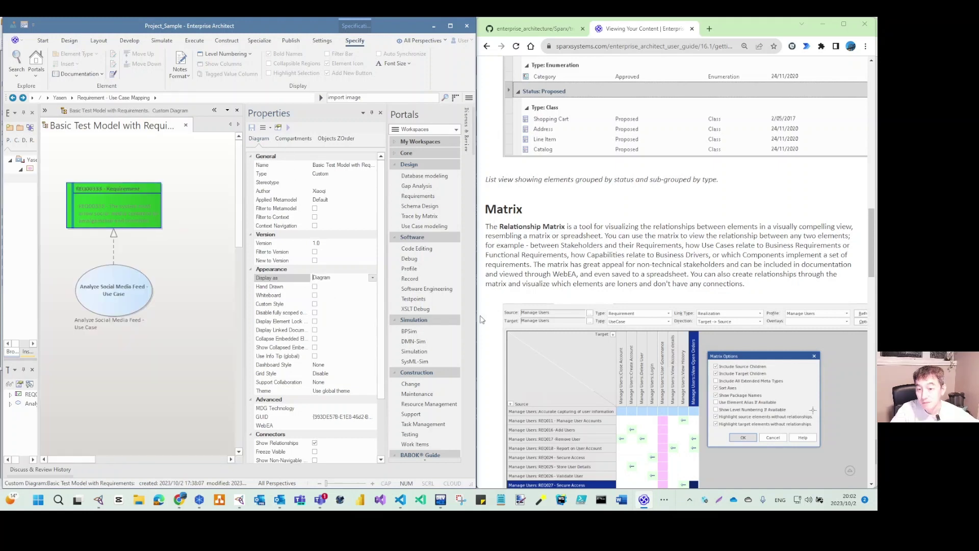
Step: Read the guide up to Traceability, widen the traceability window, and fully expand the Analyze Social Media Feed use case's implements branch in it
scroll(652, 269, down, 3)
scroll(647, 257, up, 1)
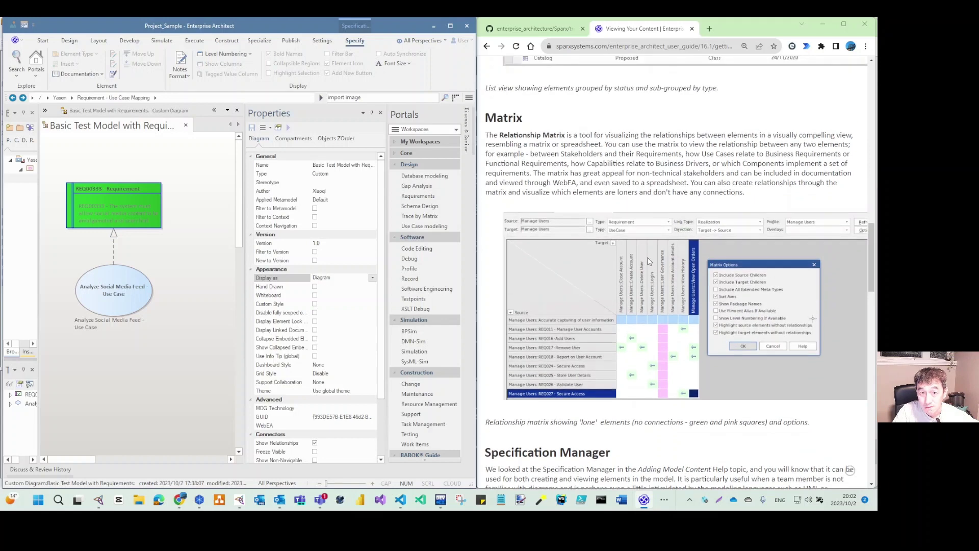
scroll(647, 258, down, 5)
scroll(648, 261, down, 3)
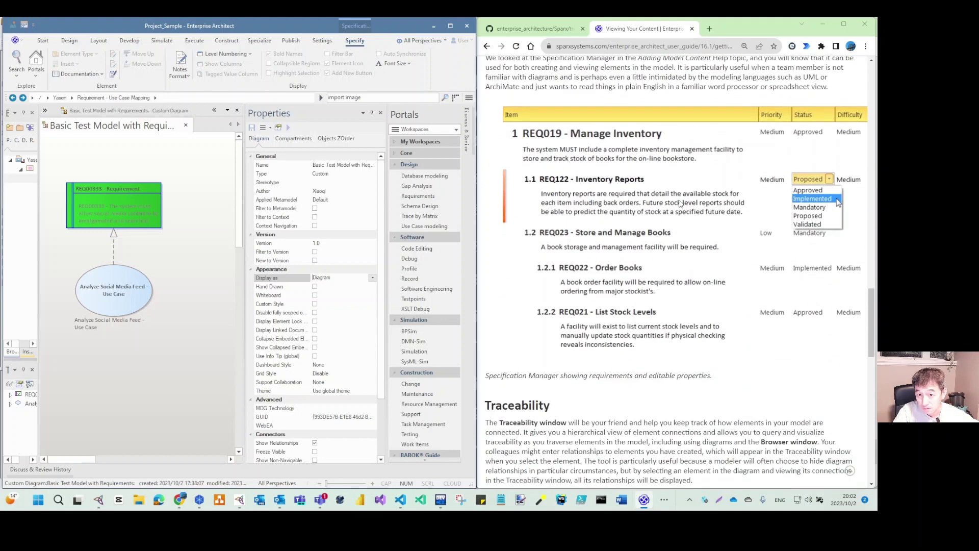
scroll(648, 252, down, 6)
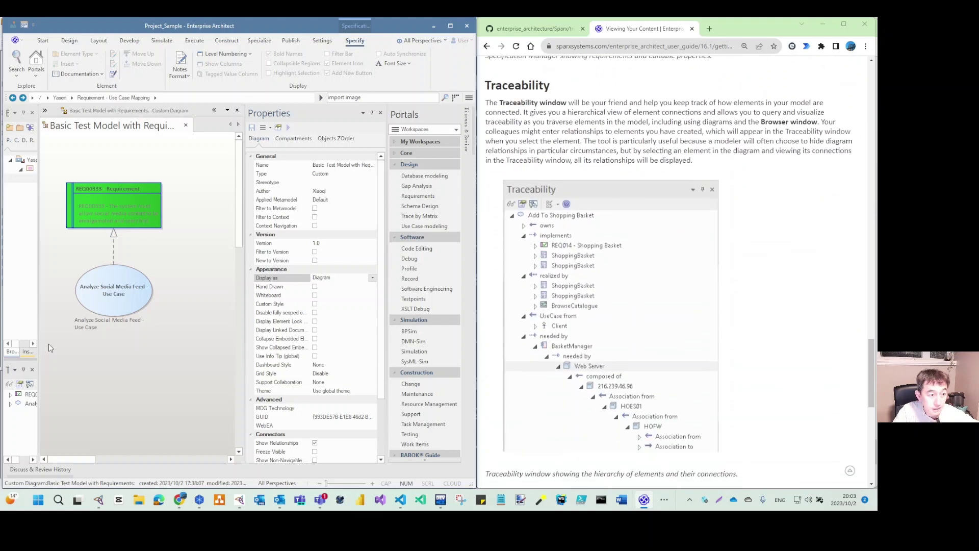
drag(40, 348, 172, 334)
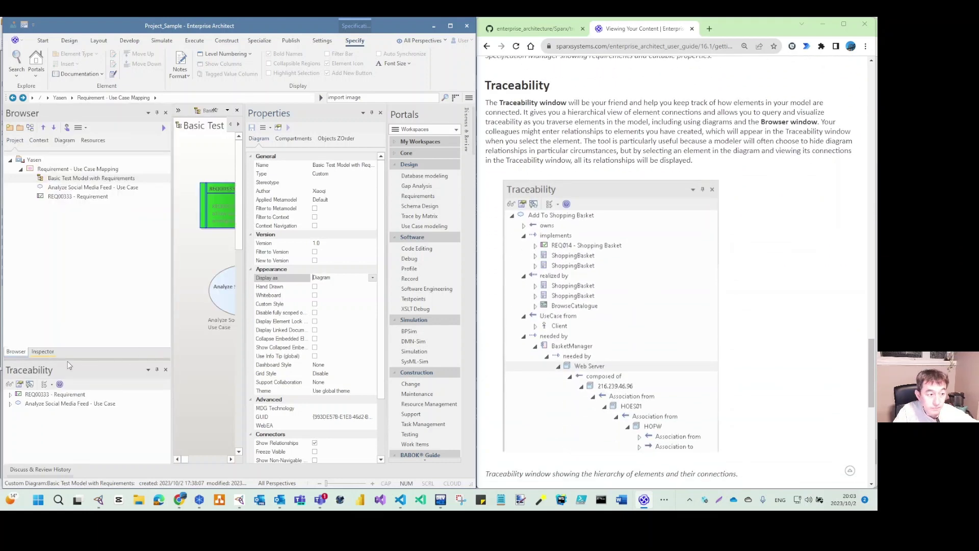
click(10, 403)
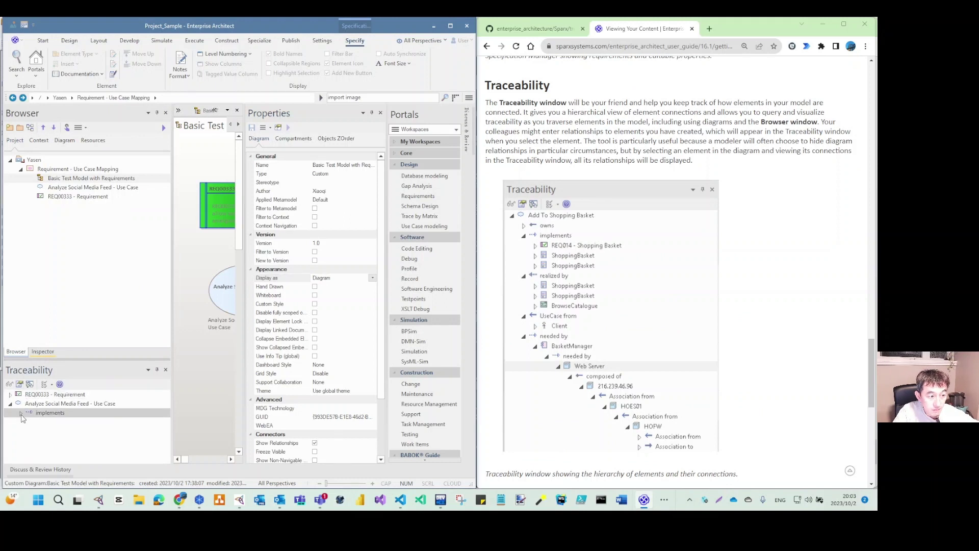
click(20, 413)
click(31, 422)
click(42, 431)
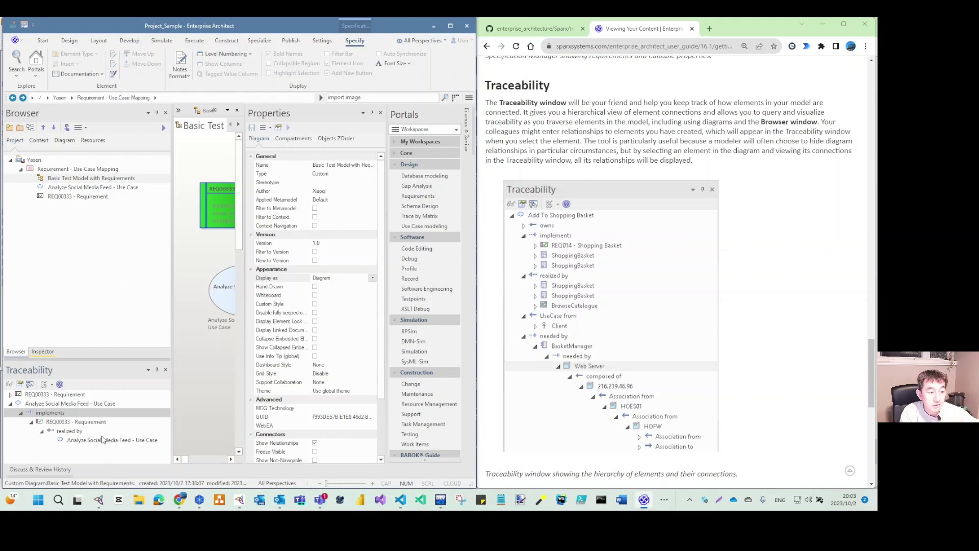
Step: Advance the guide to Publishing Your Content with the model browser narrowed beside the diagram, and highlight "WebEA or Prolaborate" on the page
scroll(543, 380, down, 4)
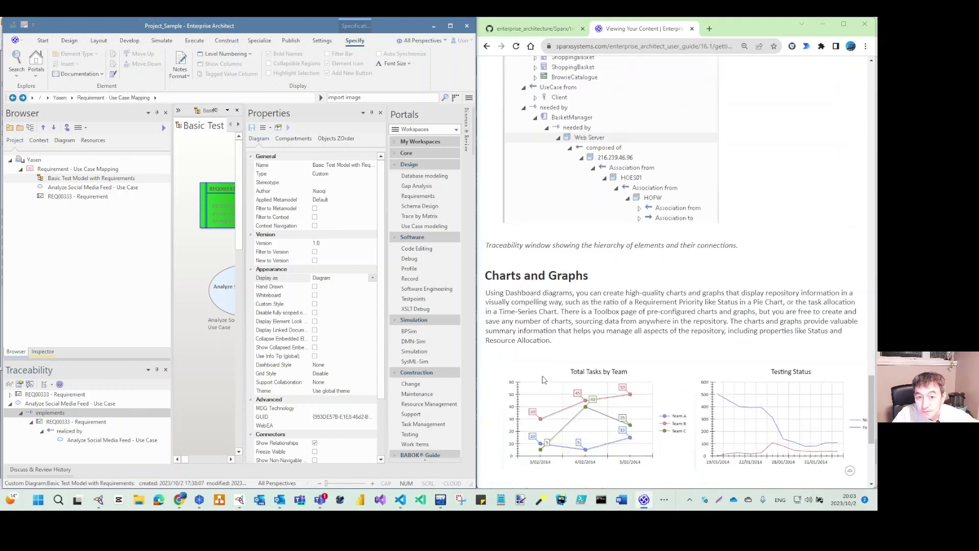
scroll(543, 379, down, 3)
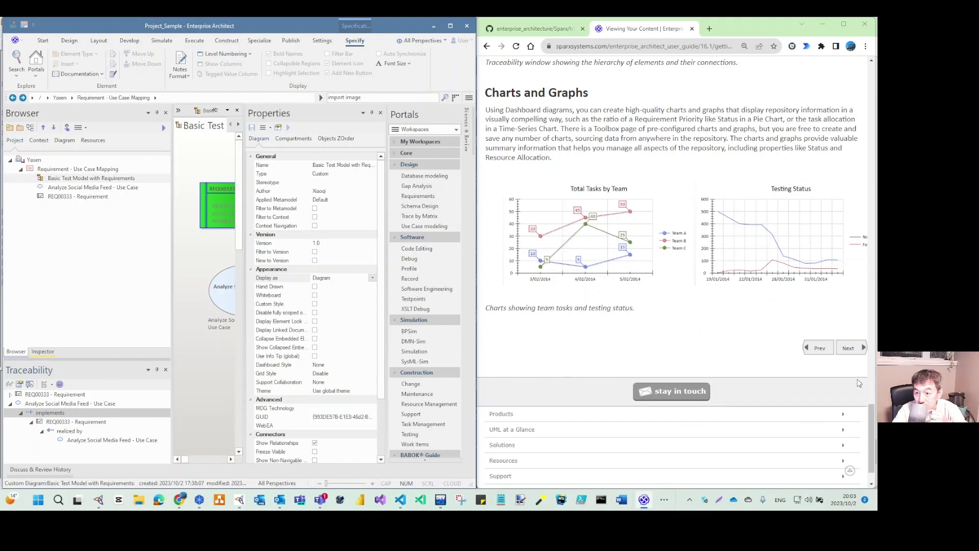
click(850, 350)
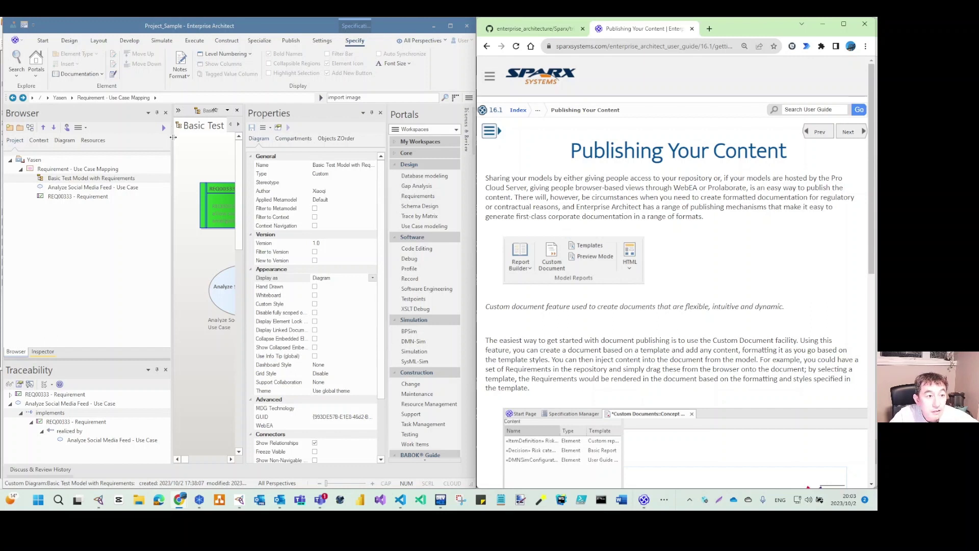
drag(172, 114, 103, 115)
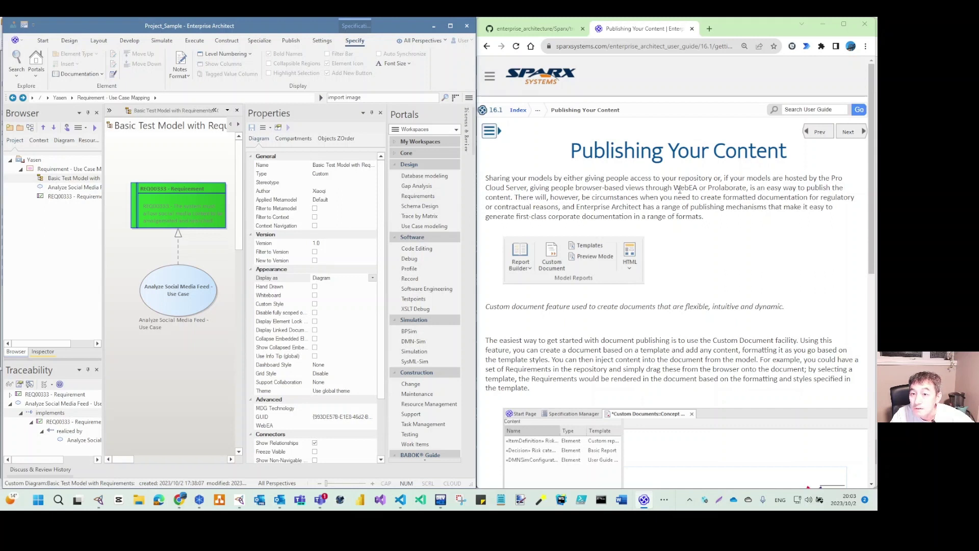
drag(674, 187, 748, 189)
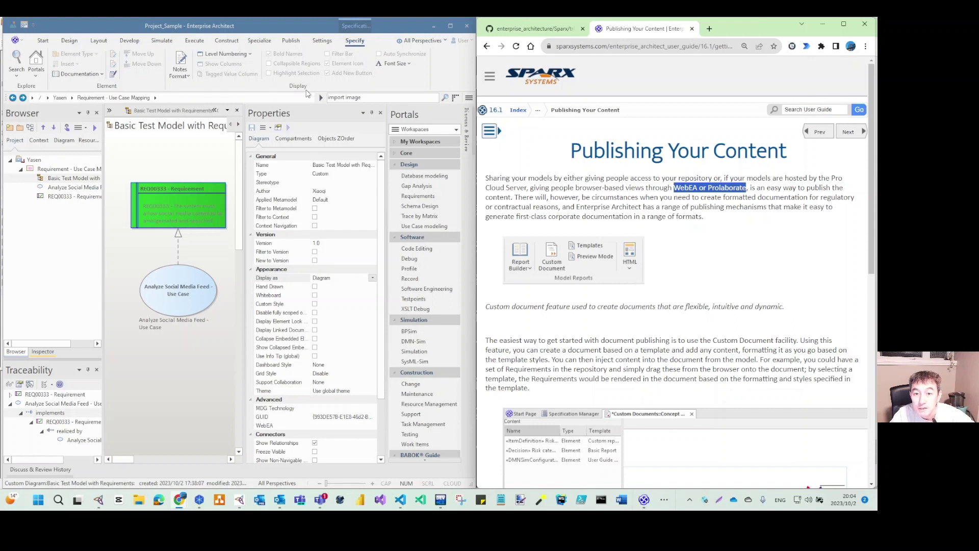
Step: Create a custom document named Requirement Sample in the Requirement - Use Case Mapping package
click(291, 40)
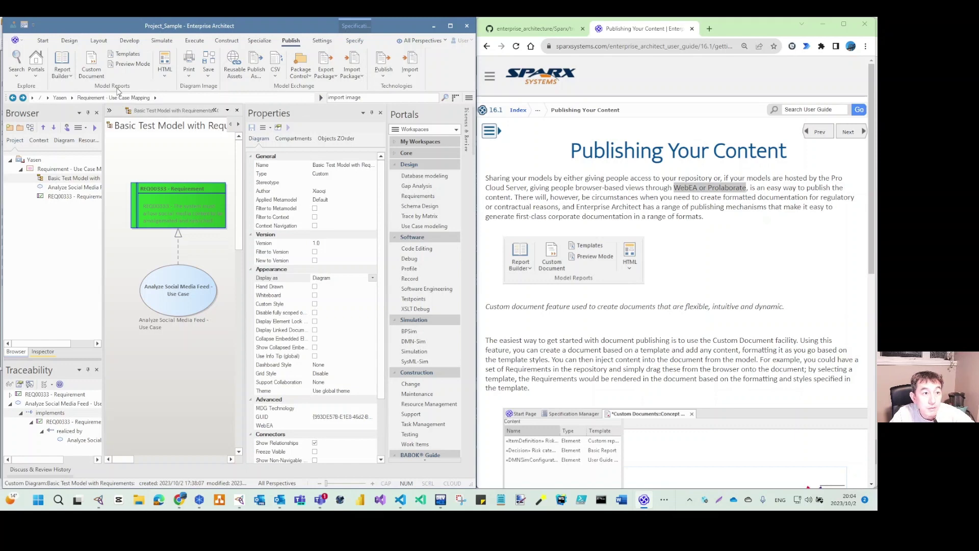
scroll(539, 279, down, 3)
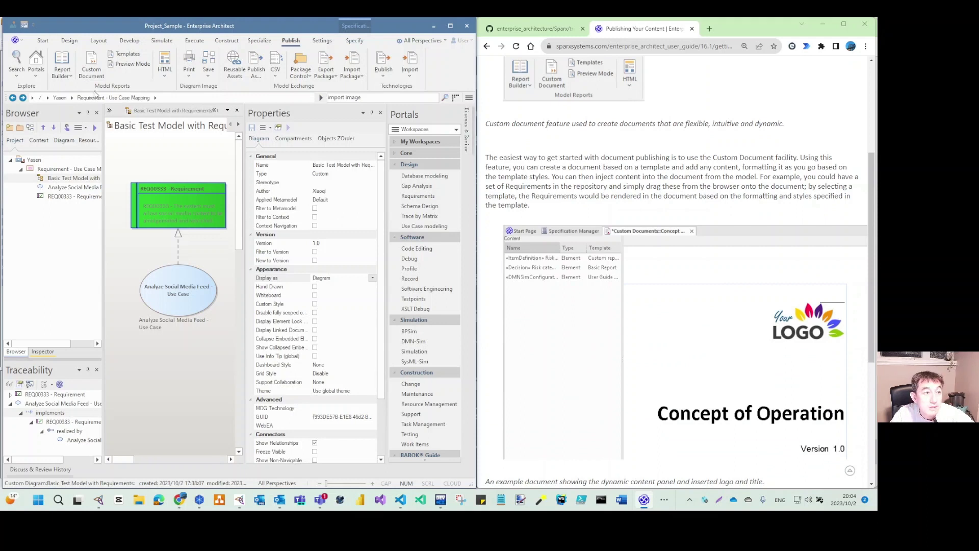
click(91, 64)
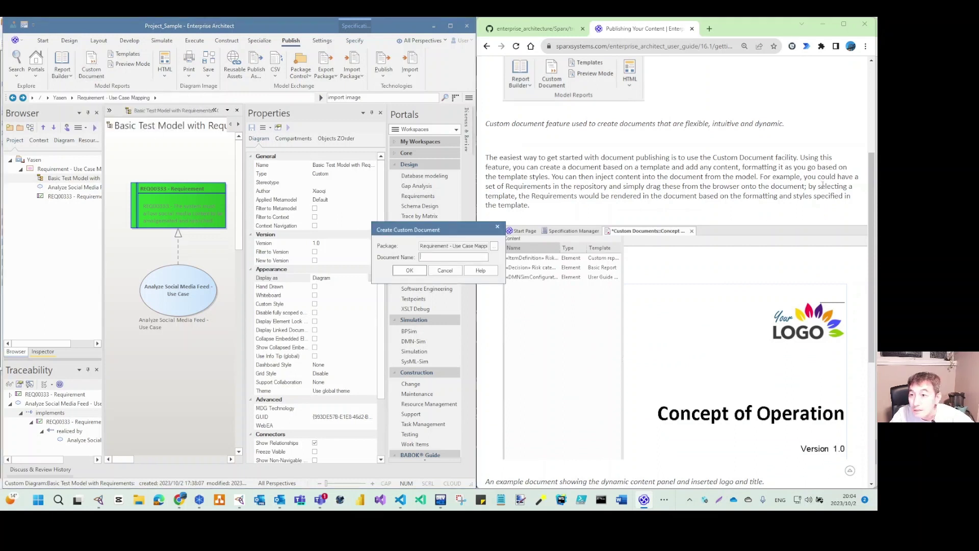
drag(458, 231, 338, 239)
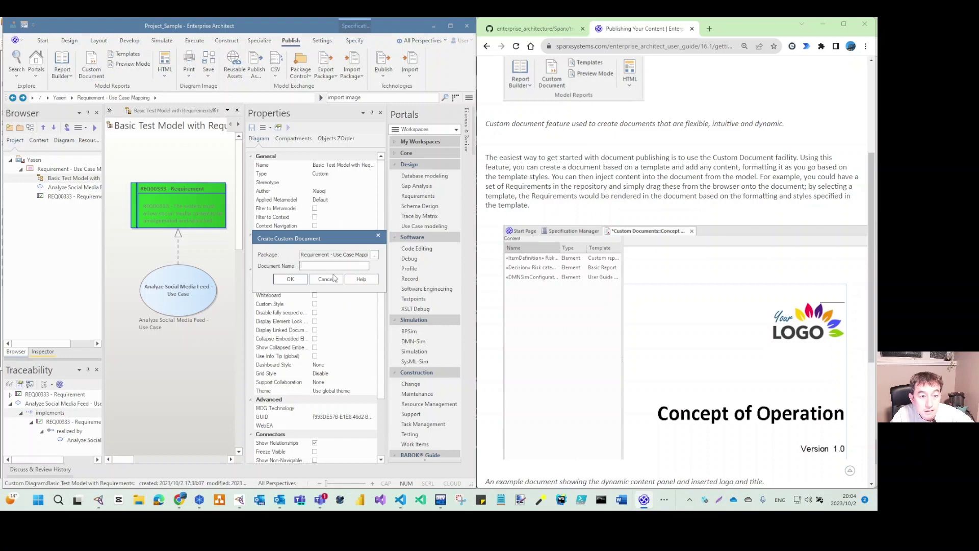
click(311, 265)
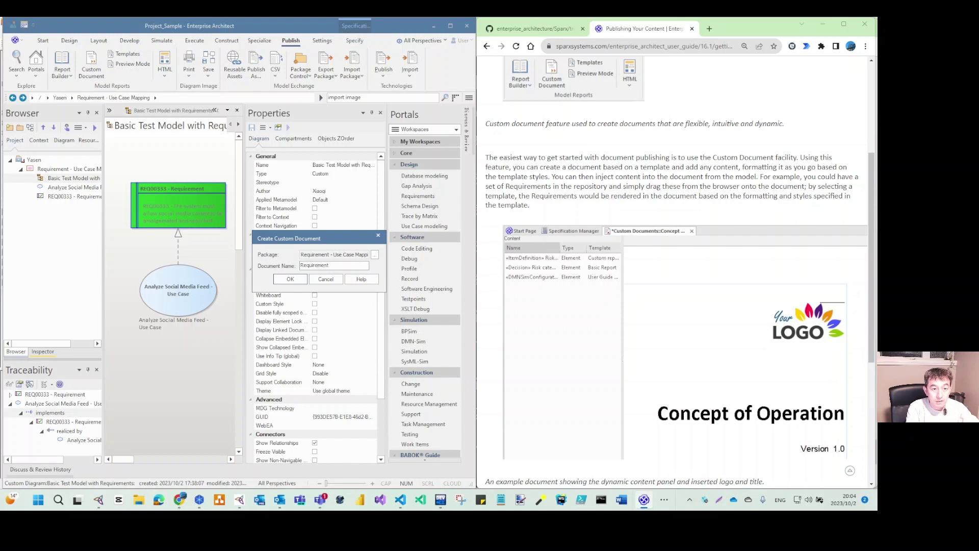
text(Requirement Sam)
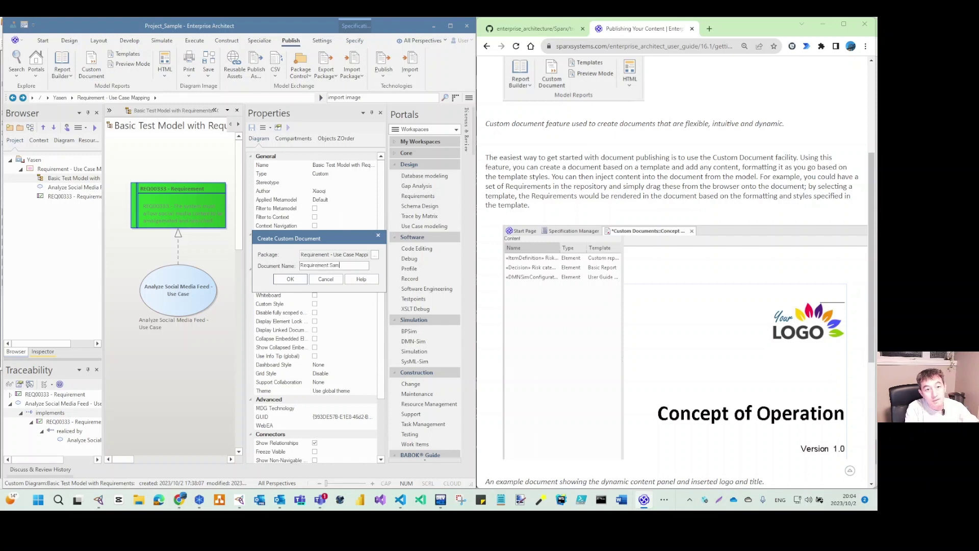
text(ple)
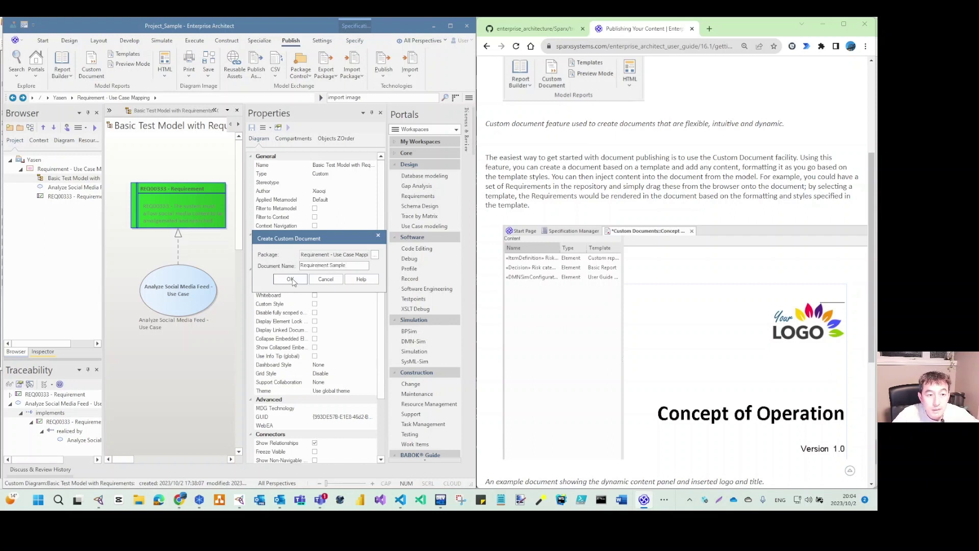
click(375, 254)
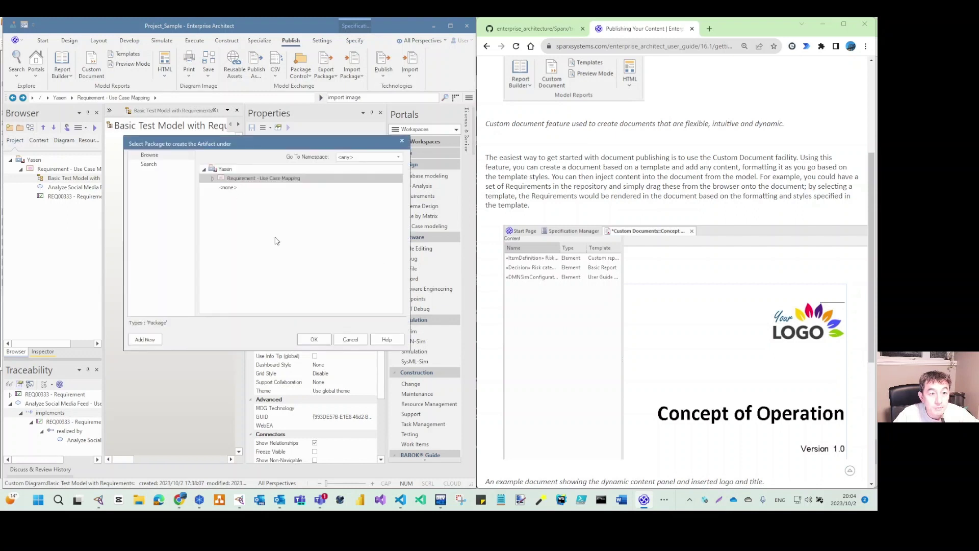
click(325, 342)
click(291, 280)
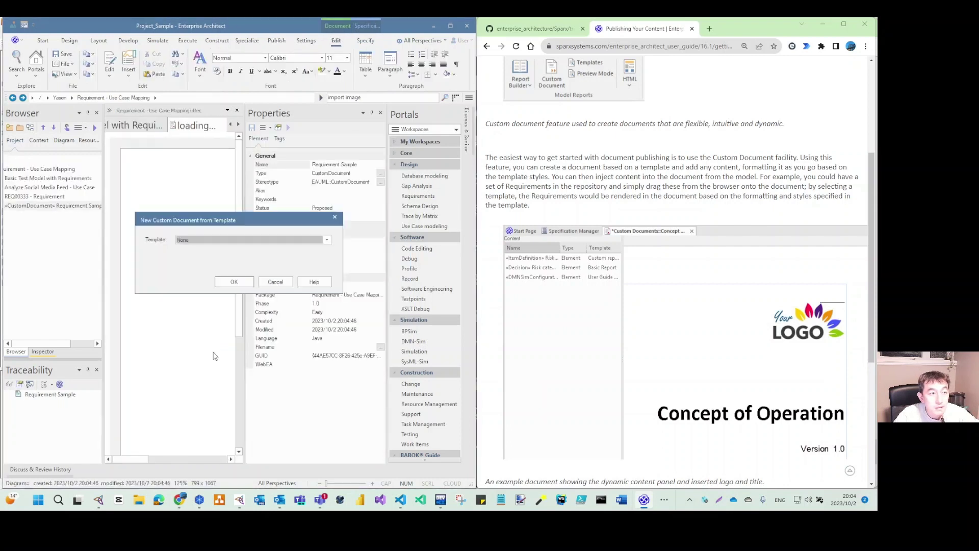
Step: Look through the available document templates and base the new custom document on the Defect Audit system template
click(327, 240)
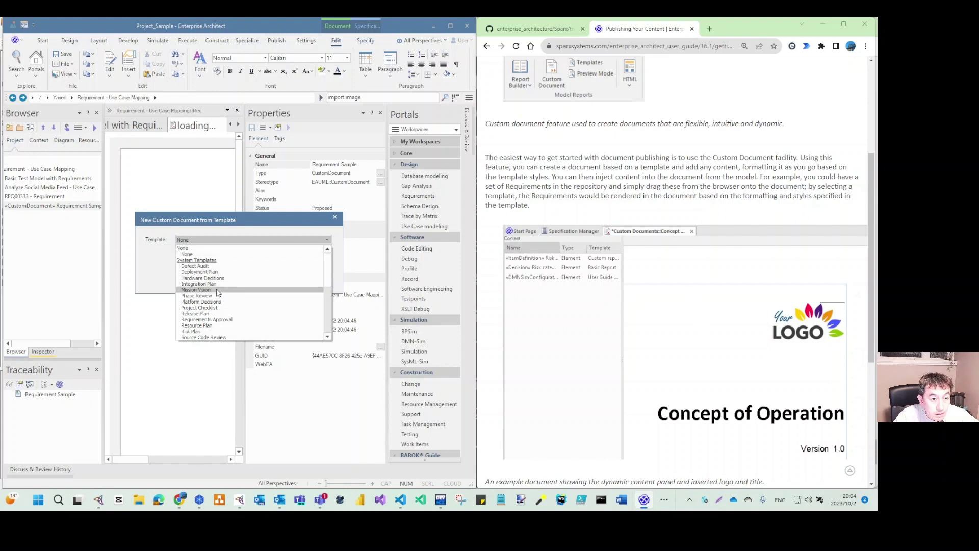
scroll(218, 295, down, 3)
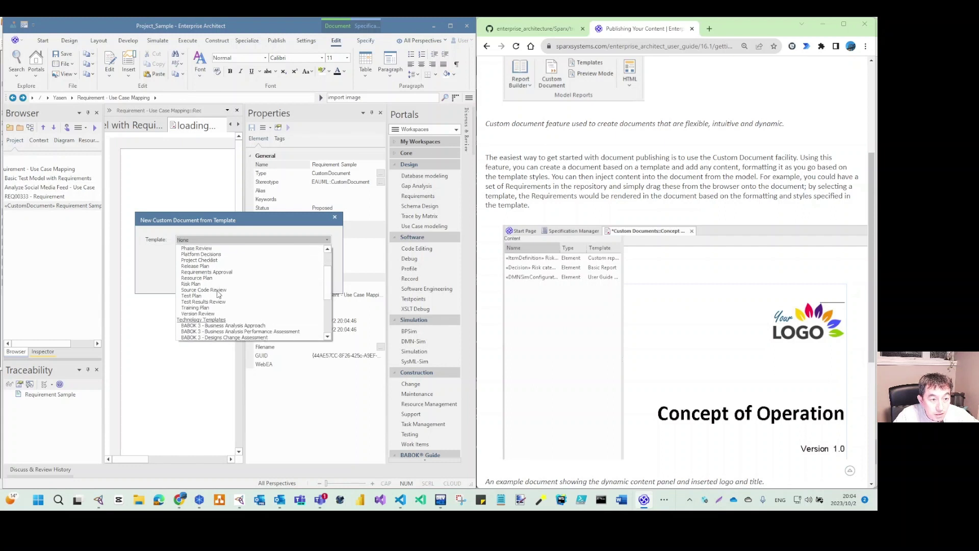
scroll(218, 294, down, 1)
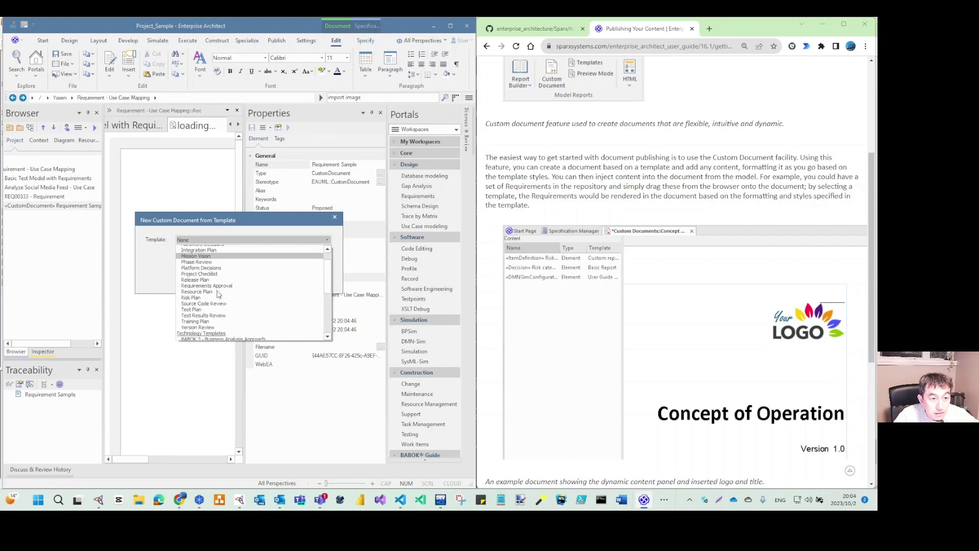
scroll(218, 294, down, 5)
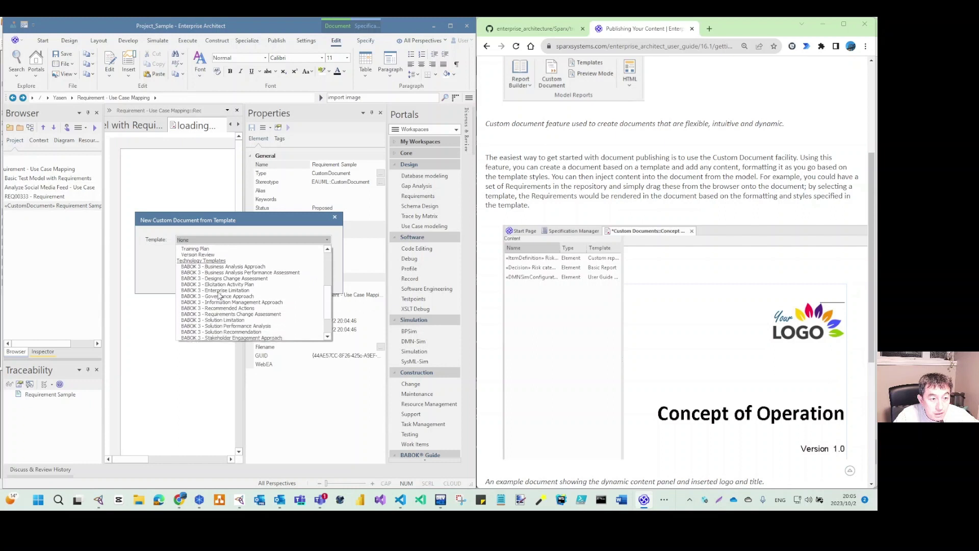
scroll(219, 294, down, 1)
scroll(219, 295, up, 3)
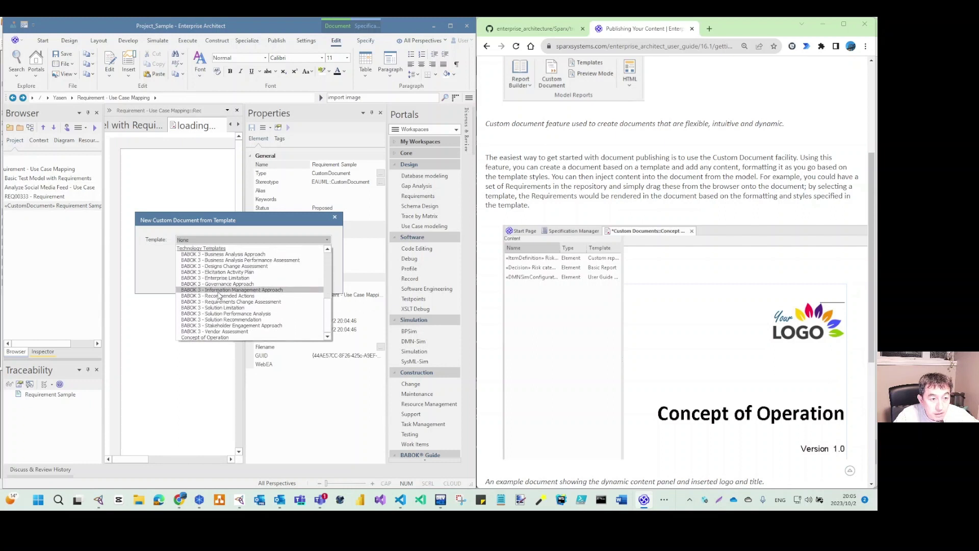
scroll(219, 295, down, 3)
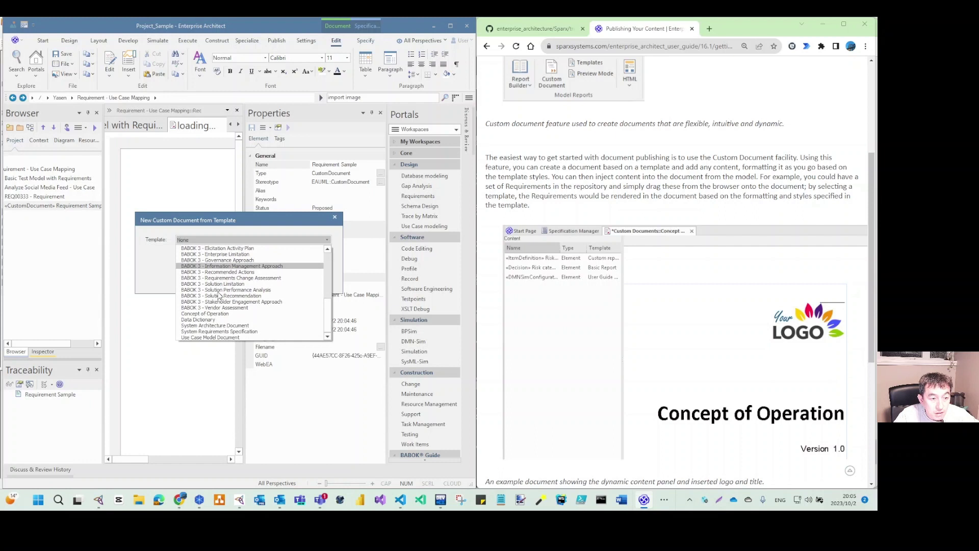
scroll(219, 294, up, 5)
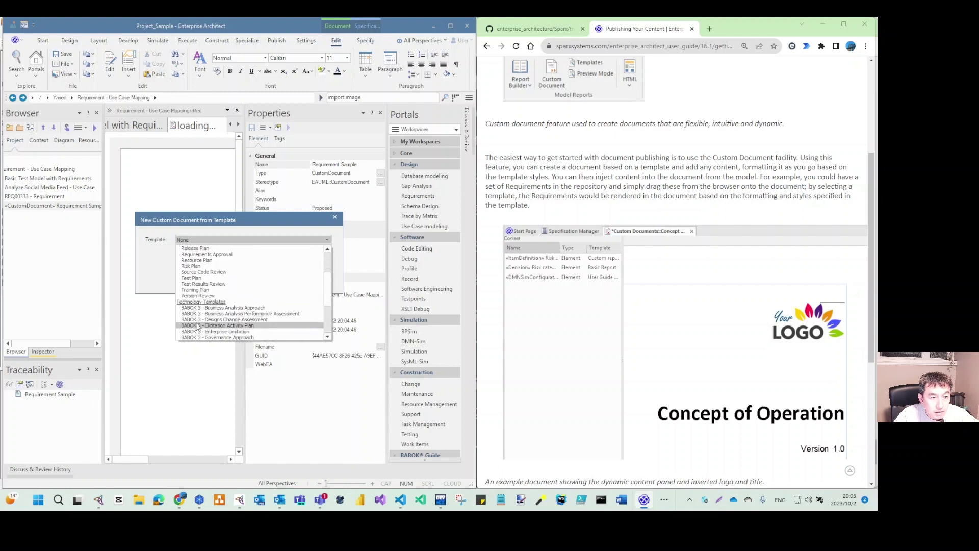
scroll(222, 307, up, 4)
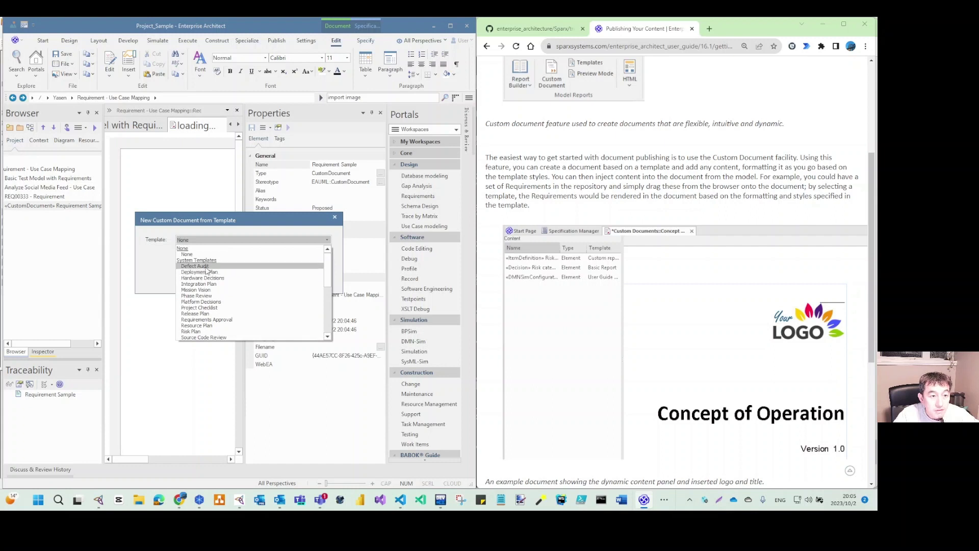
click(226, 267)
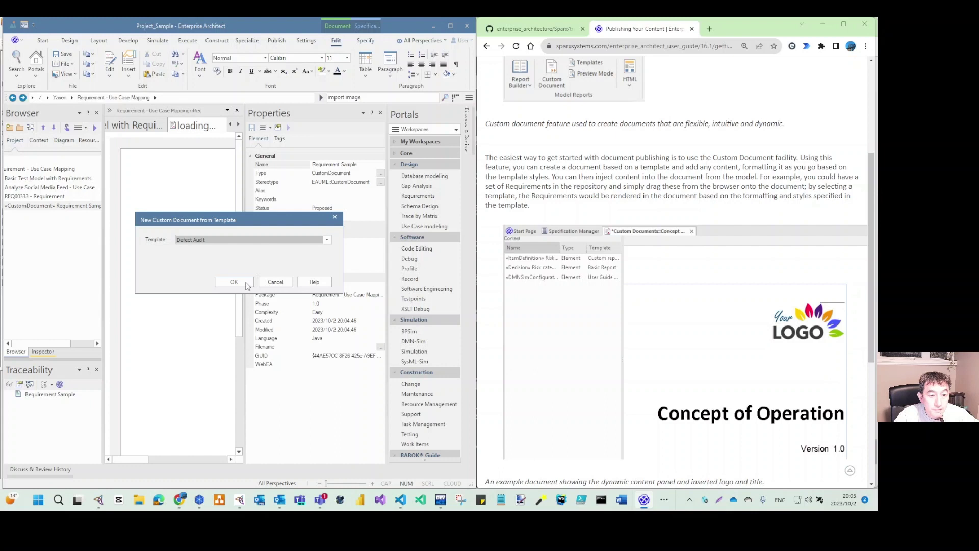
click(234, 281)
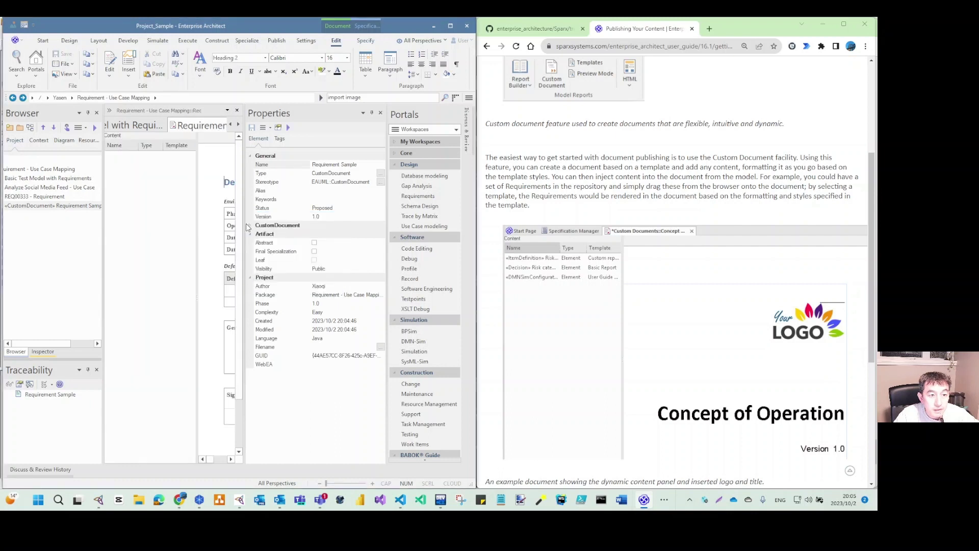
Step: Hide the Properties window, narrow the document's content list, and inspect the full Defect Audit page layout
click(380, 112)
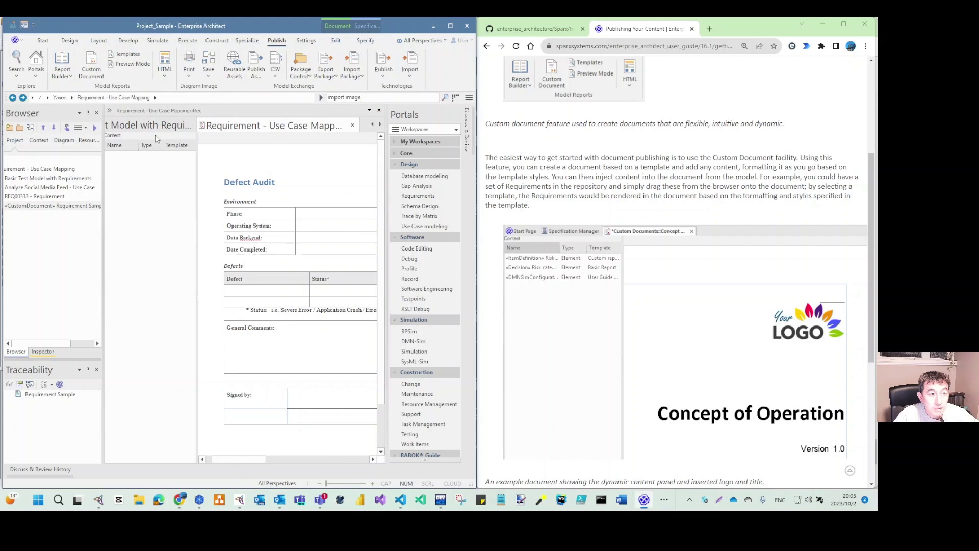
drag(196, 190, 156, 190)
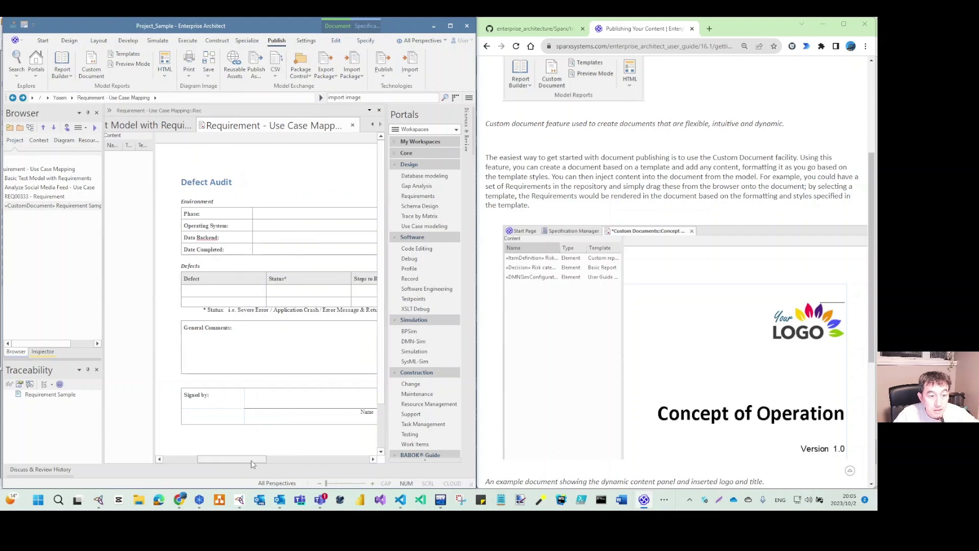
click(251, 459)
click(176, 460)
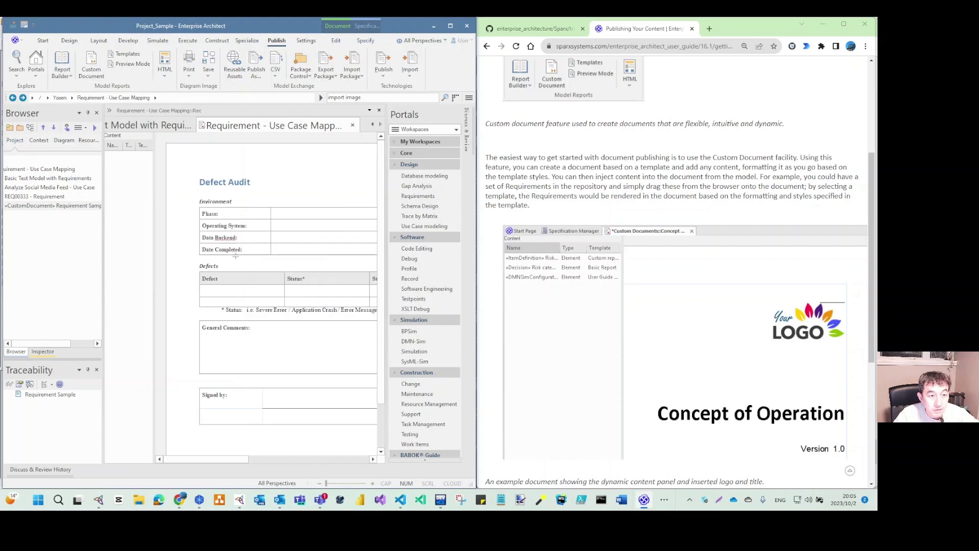
scroll(263, 372, down, 1)
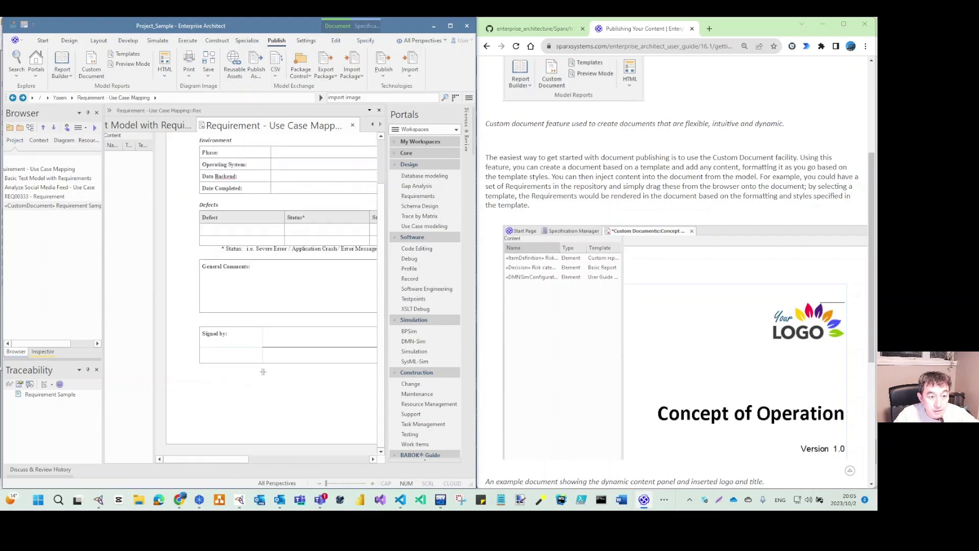
scroll(265, 375, up, 1)
drag(227, 458, 206, 467)
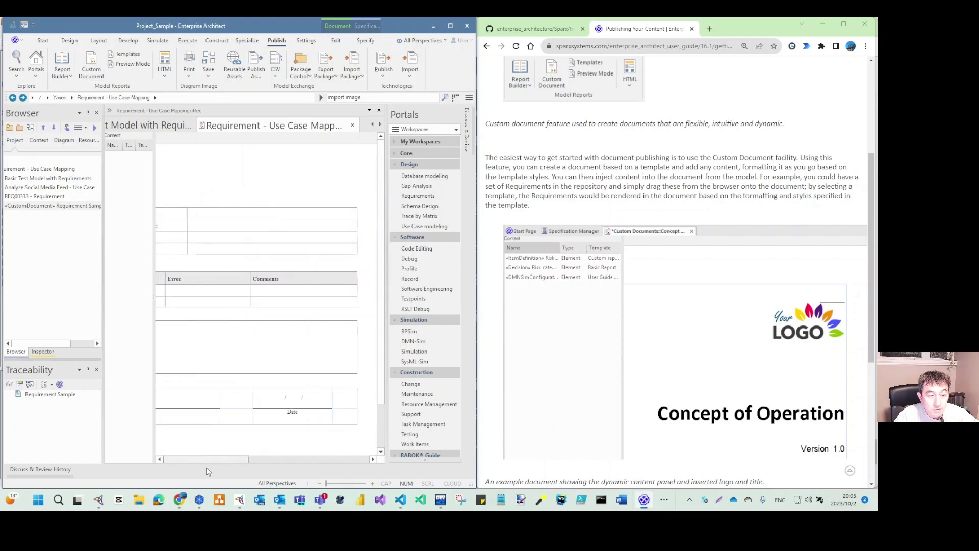
Step: Close the Requirement Sample document and reopen it from the model browser, leaving the browser slightly wider than before
click(353, 125)
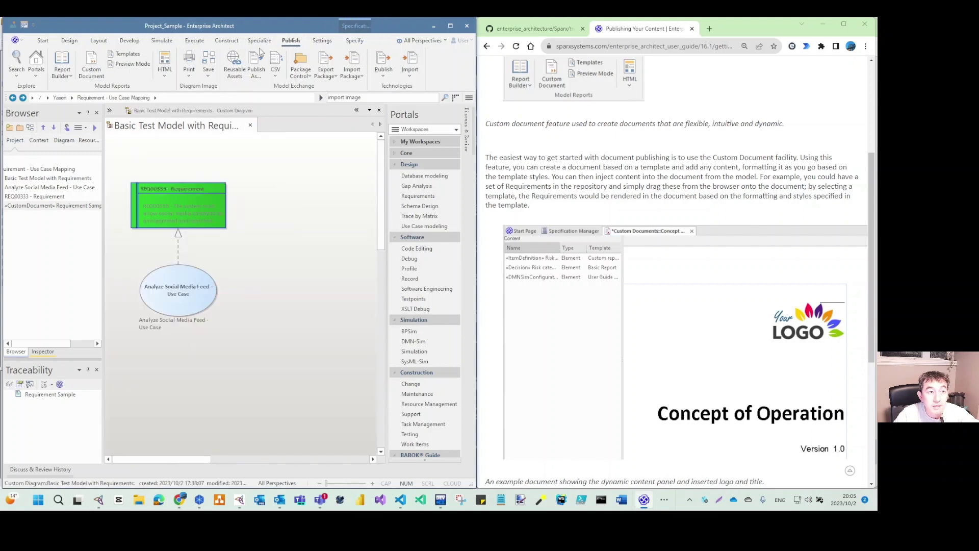
click(92, 64)
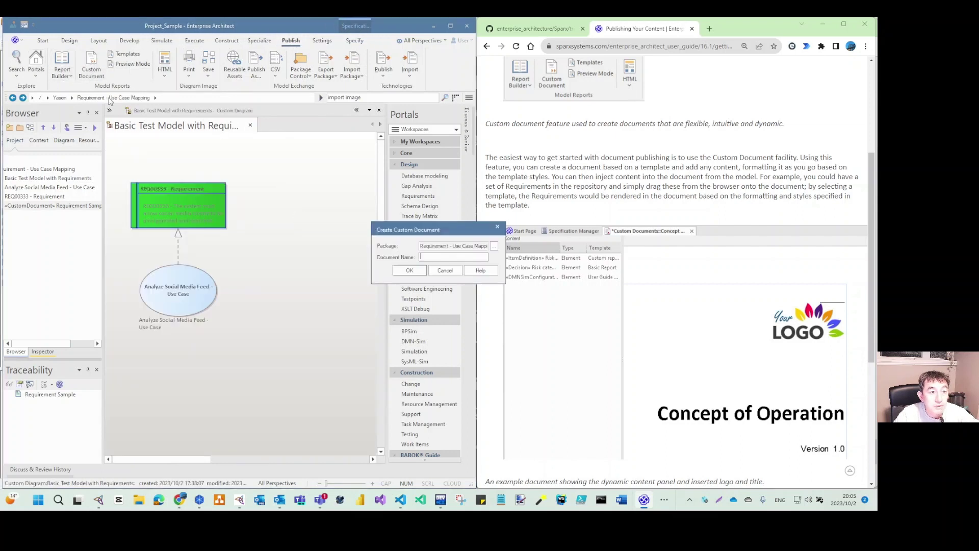
click(446, 270)
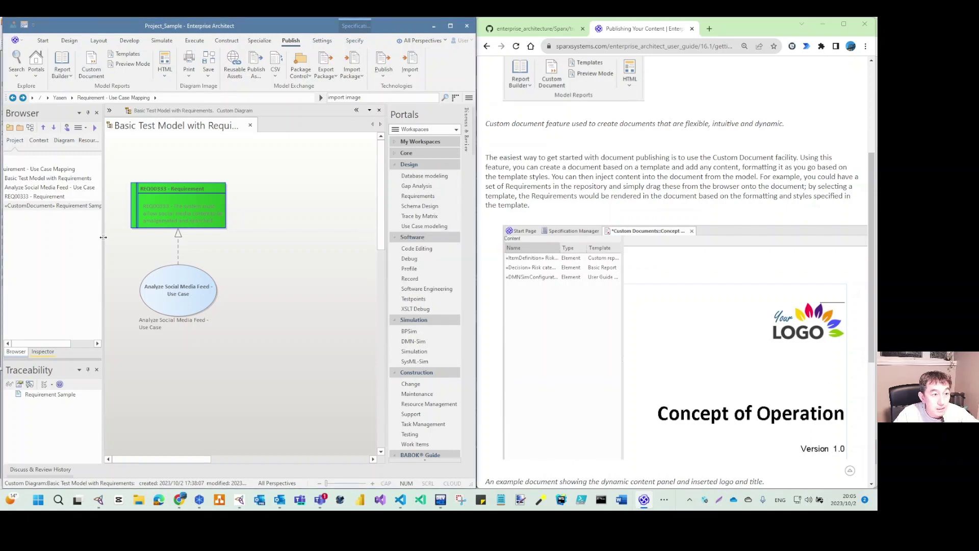
drag(103, 237, 278, 220)
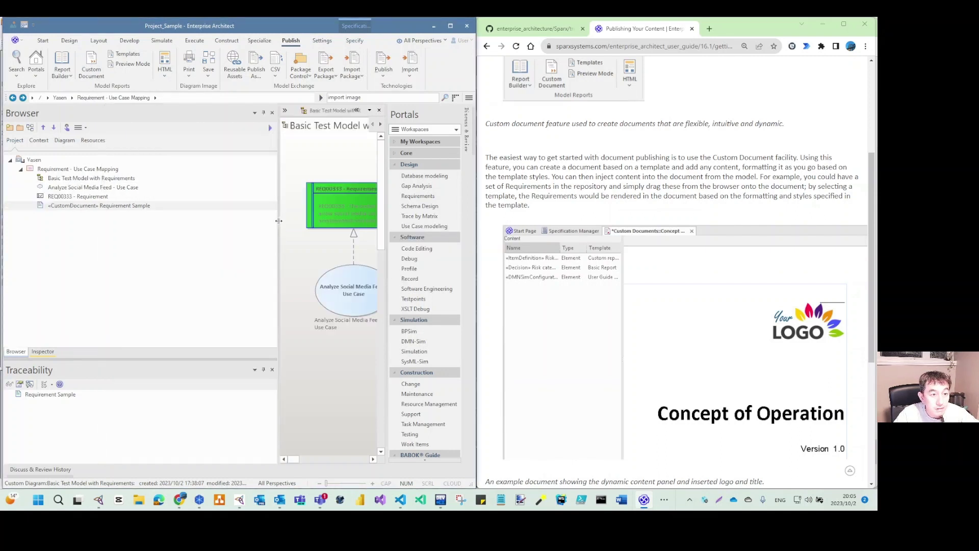
double_click(69, 206)
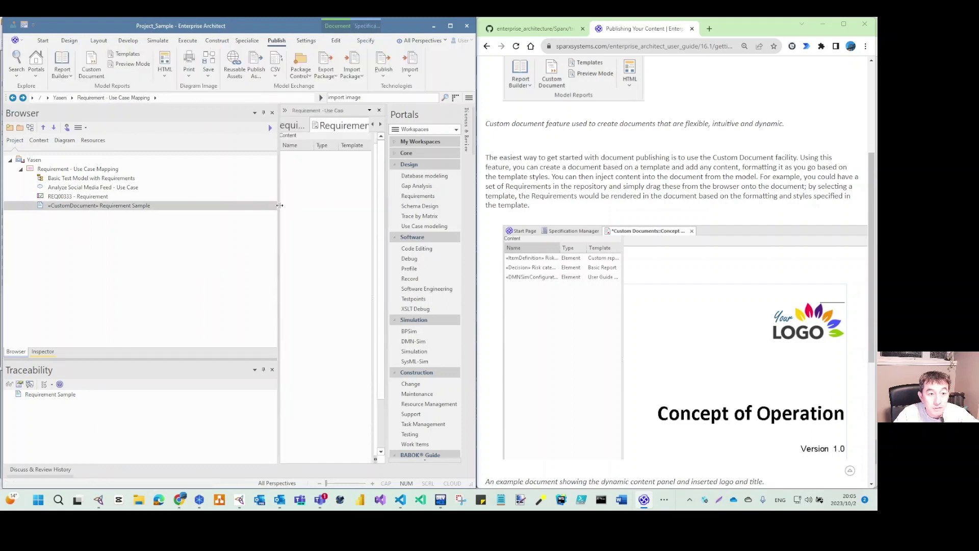
drag(280, 205, 135, 207)
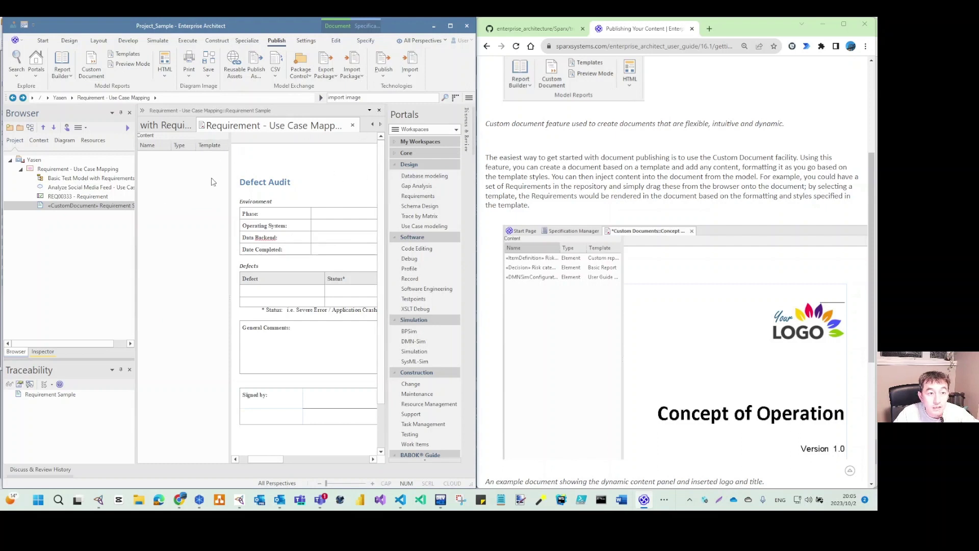
Step: Examine the Requirement Sample document's content list columns and the options available for its page
click(196, 186)
click(301, 169)
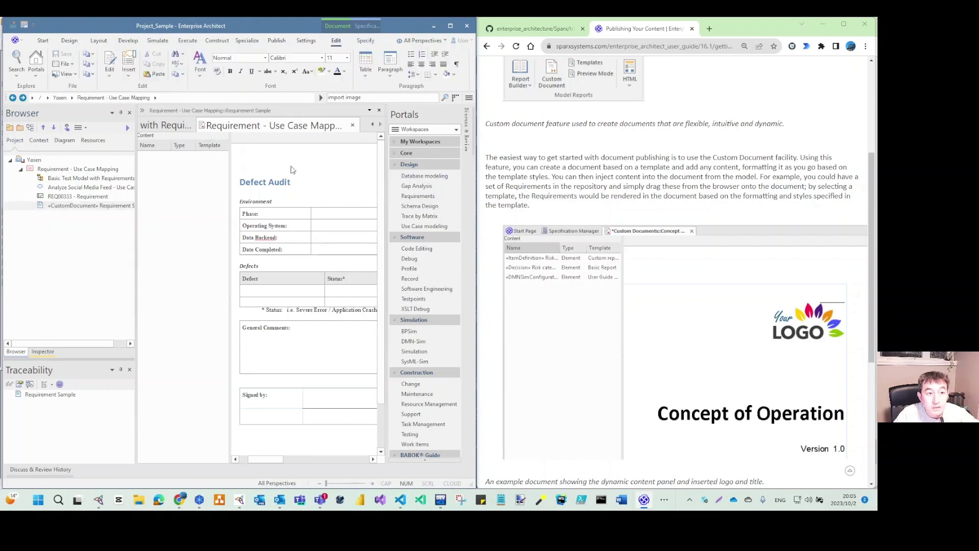
click(213, 146)
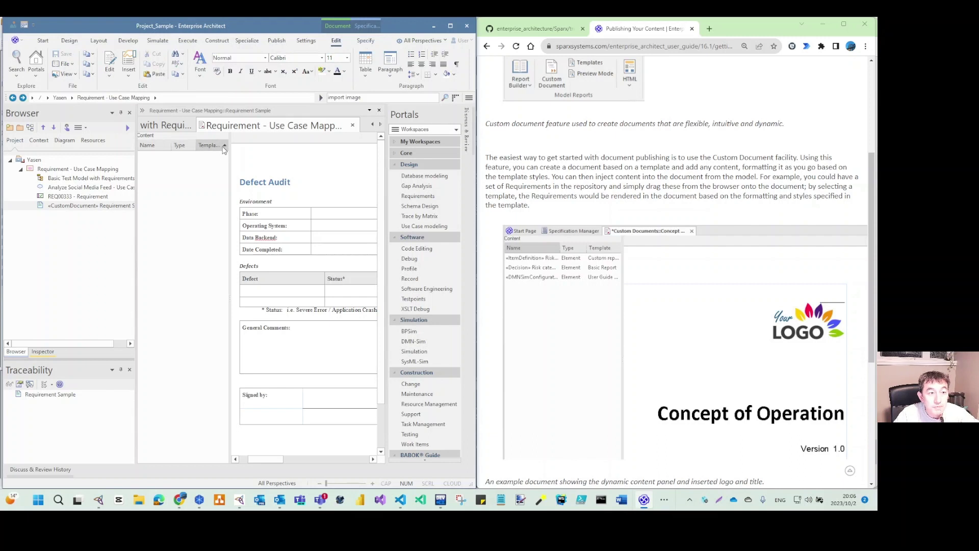
click(204, 145)
right_click(284, 174)
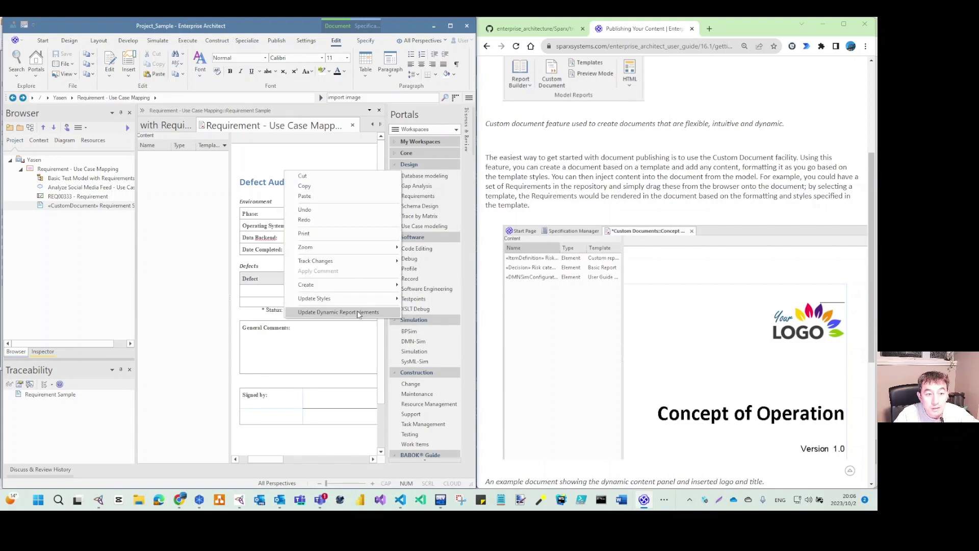
mouse_move(367, 305)
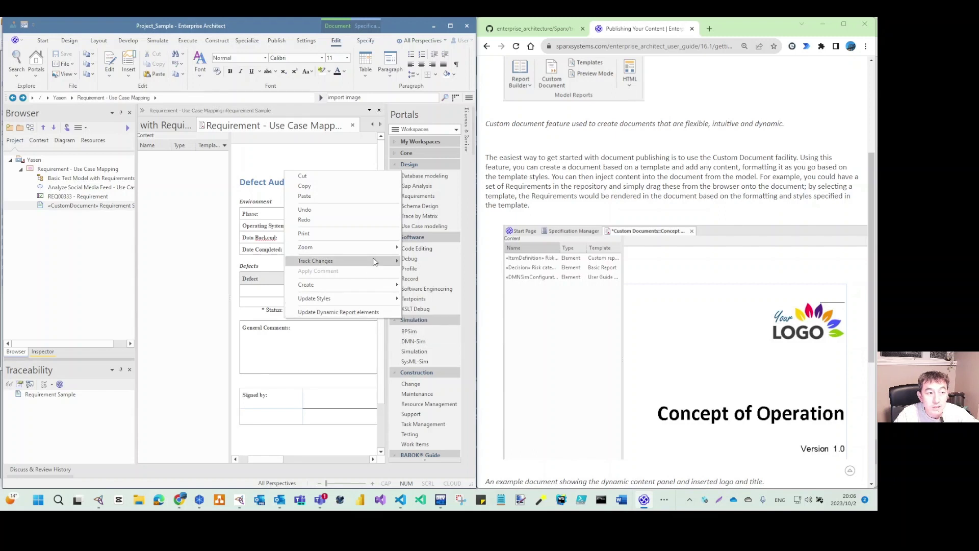
Step: Delete the Requirement Sample custom document from the Requirement - Use Case Mapping package
click(66, 213)
right_click(66, 206)
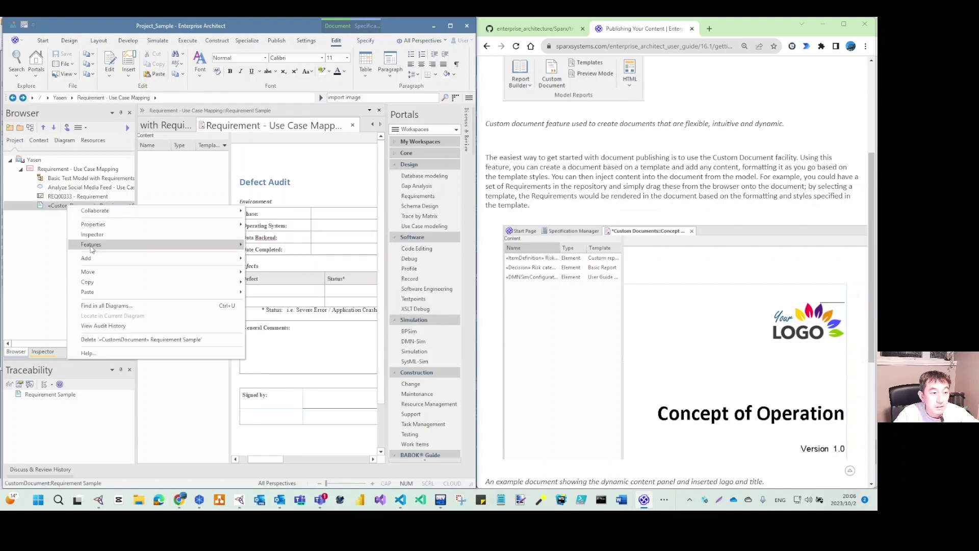
click(110, 340)
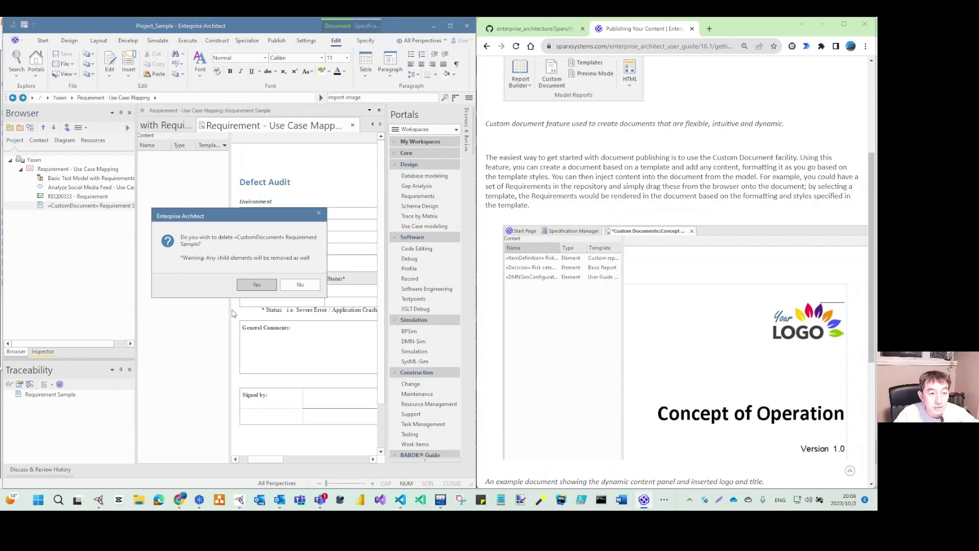
click(257, 283)
Step: Create a custom document named Req Sample in the Requirement - Use Case Mapping package
click(277, 40)
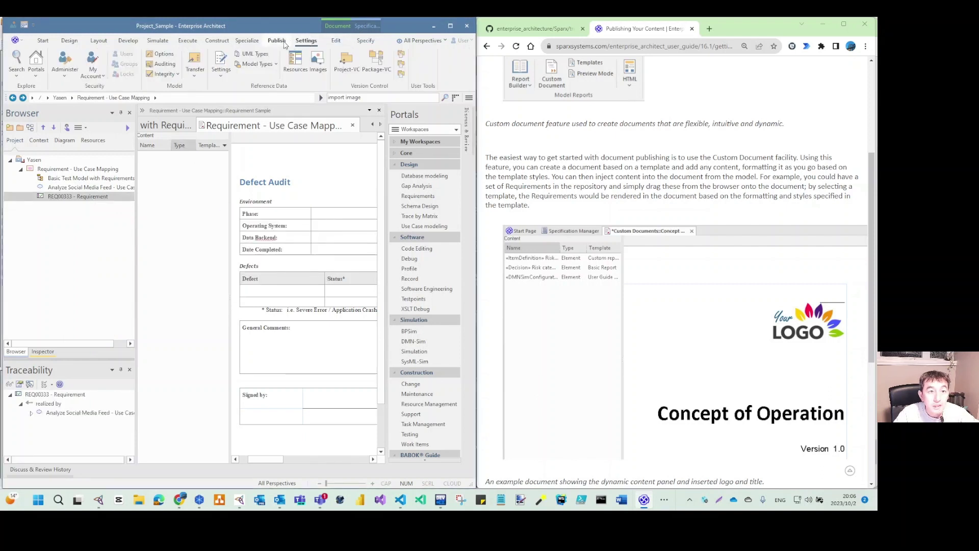
click(88, 71)
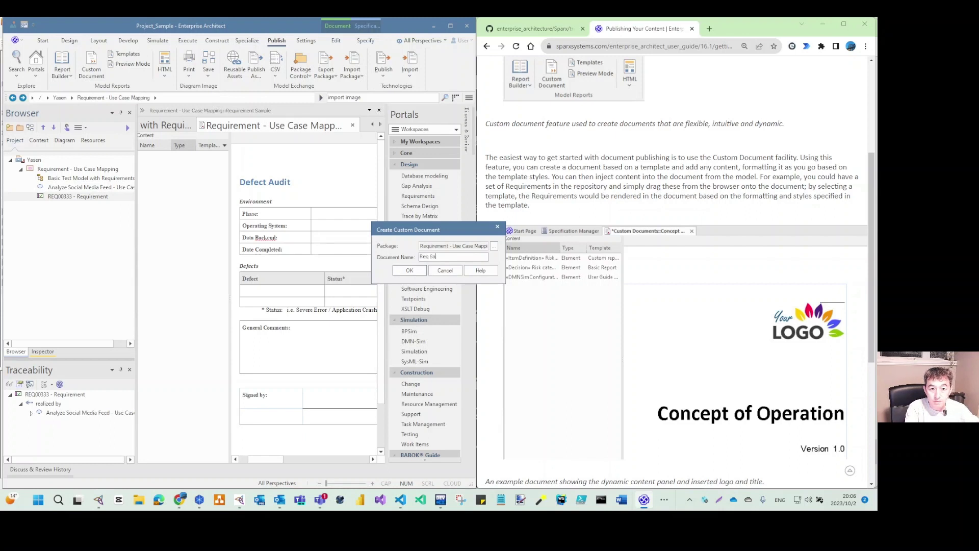
text(Req Sample)
click(409, 270)
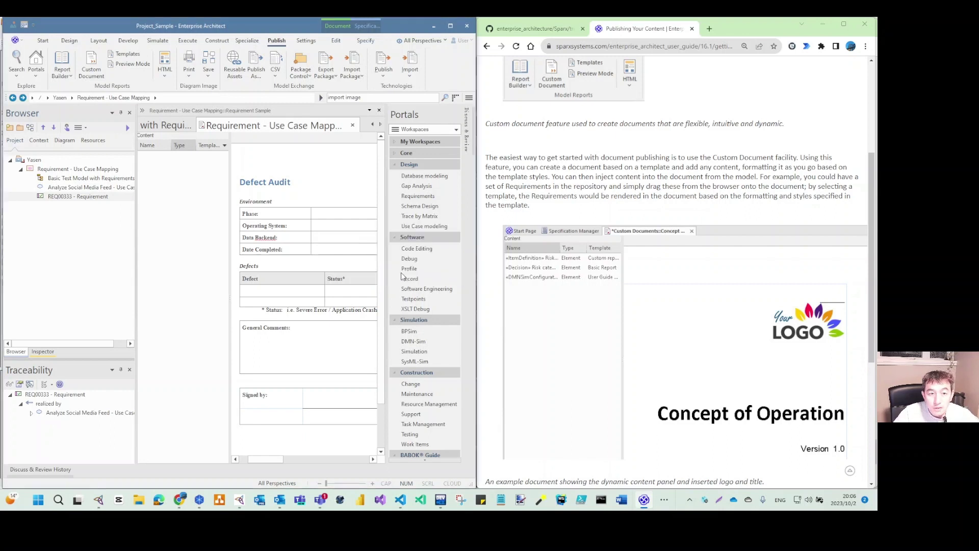
Step: Base the new custom document on the Requirements Approval system template and look over its page
click(263, 238)
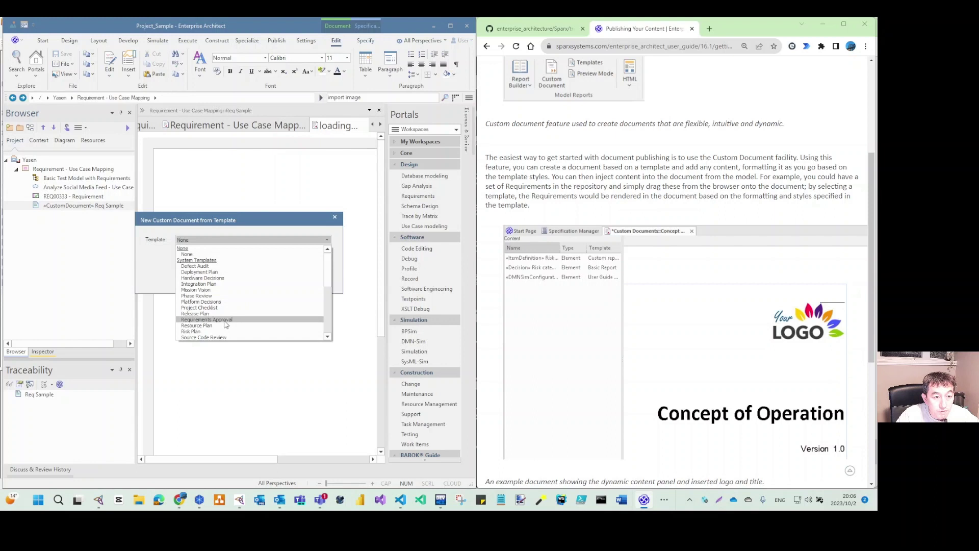
scroll(225, 324, down, 2)
click(222, 295)
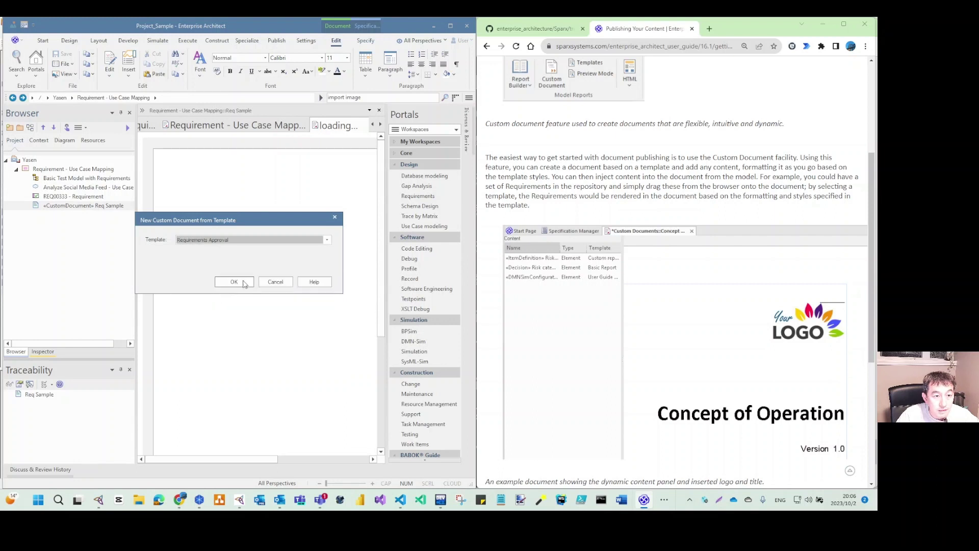
click(243, 283)
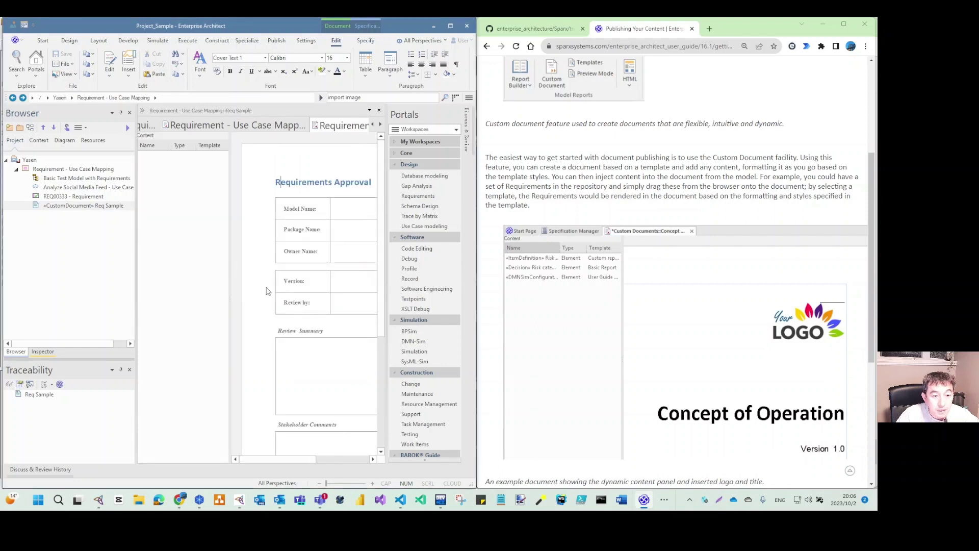
scroll(267, 290, down, 5)
click(372, 459)
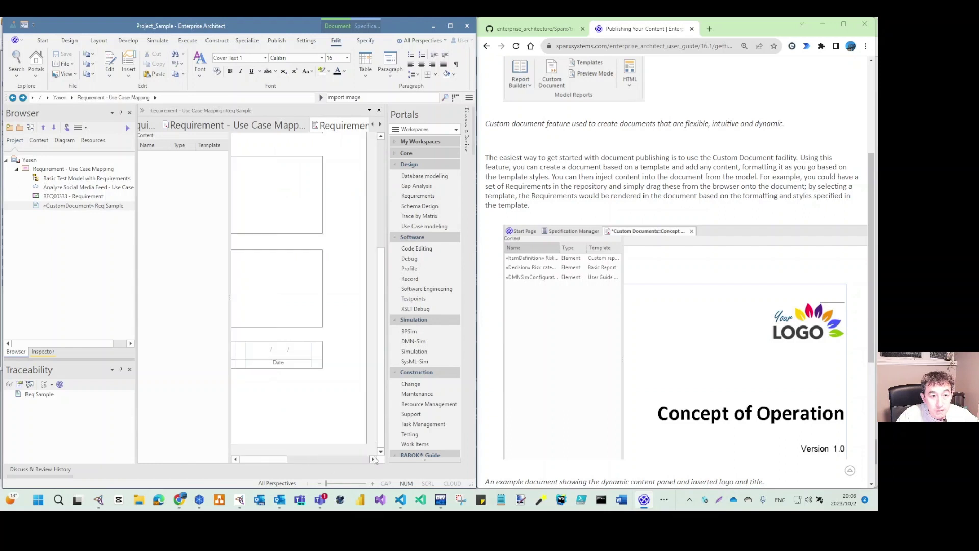
scroll(278, 408, up, 10)
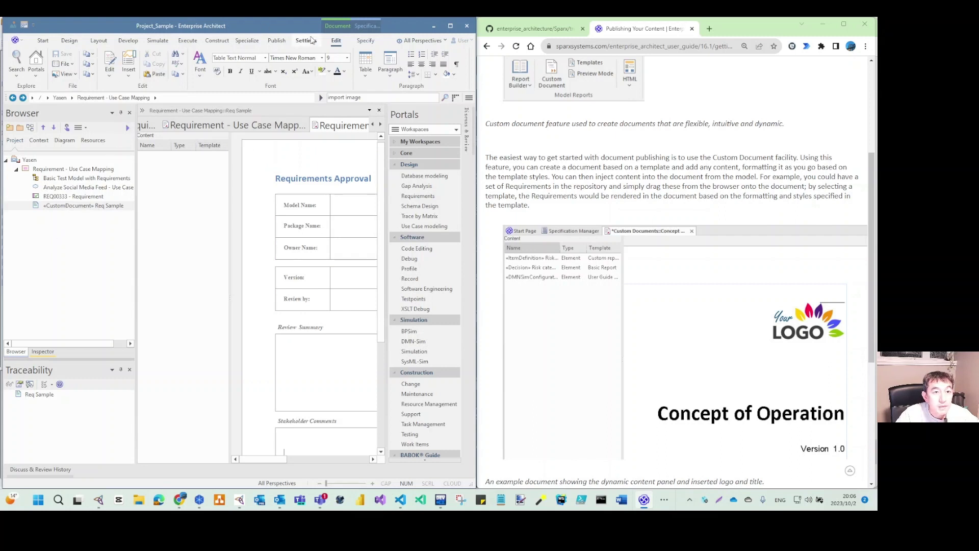
Step: Create another custom document named Req 1 in the Requirement - Use Case Mapping package
click(277, 41)
click(92, 63)
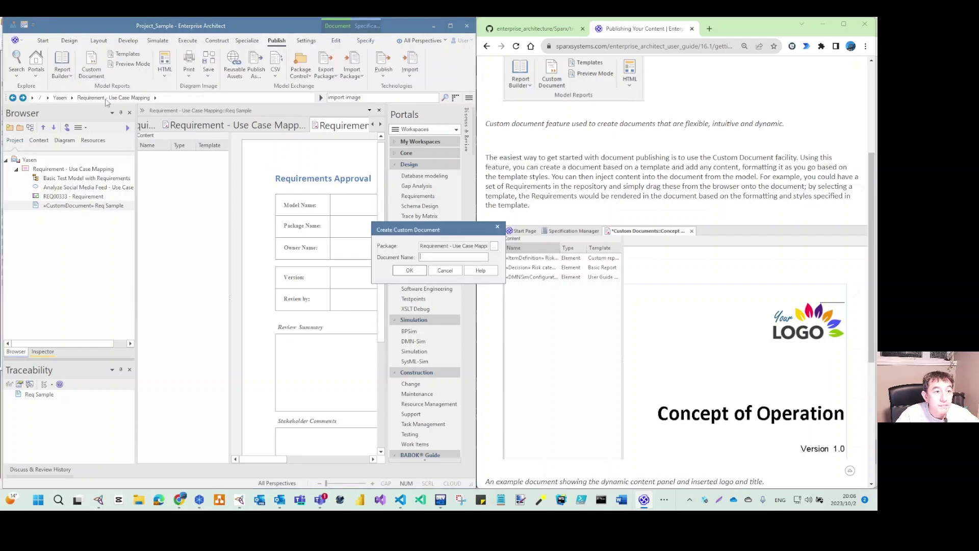
text(Re)
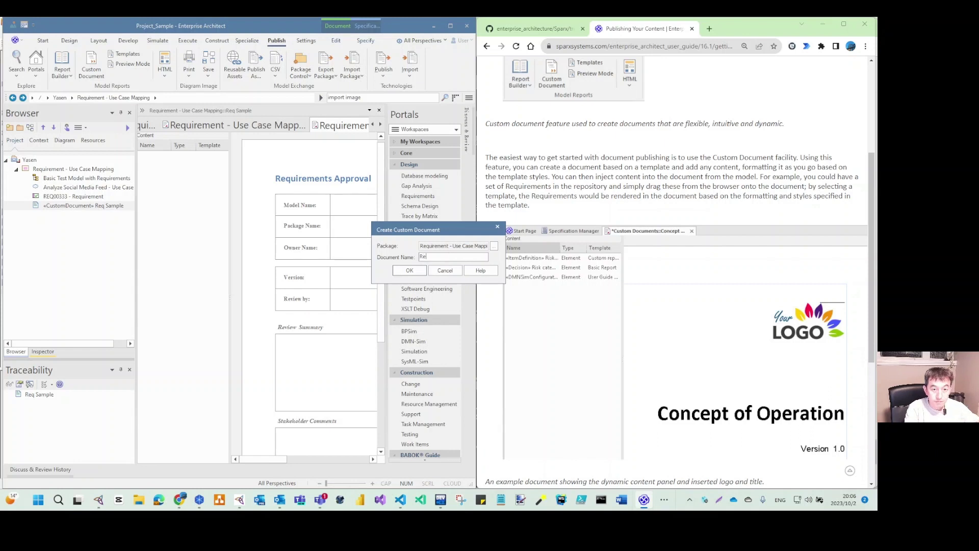
text(q 1)
key(Return)
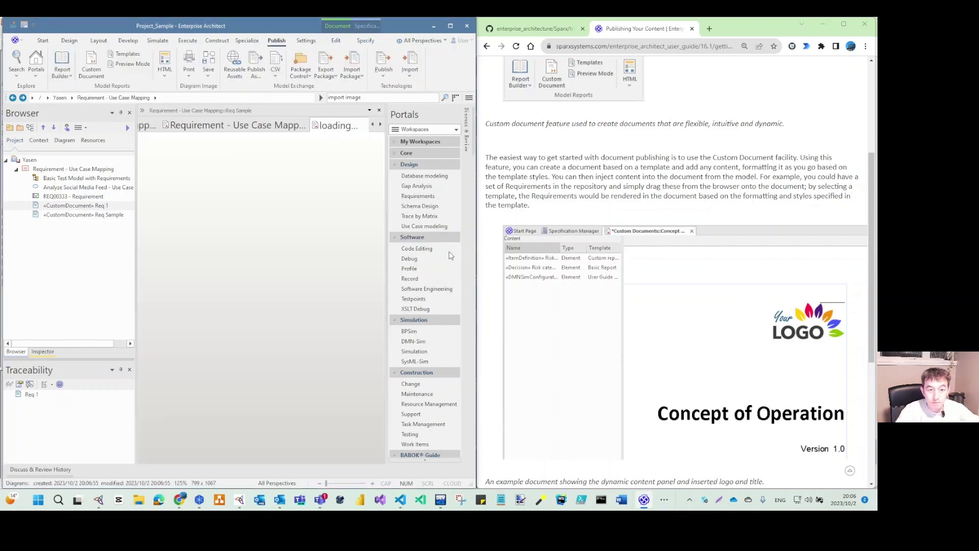
Step: Look through the system and technology templates and base Req 1 on the Use Case Model Document template
click(181, 241)
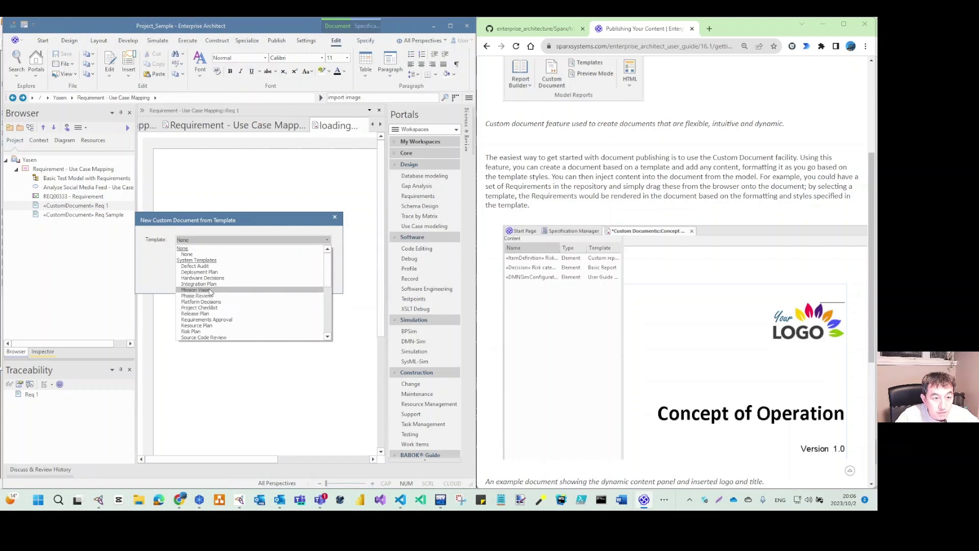
scroll(212, 291, down, 2)
scroll(232, 304, down, 1)
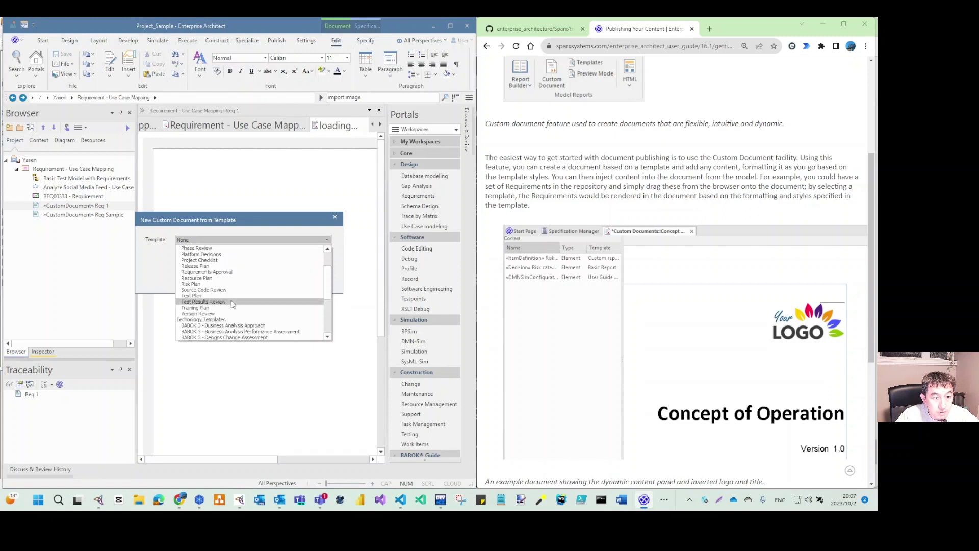
scroll(232, 304, down, 4)
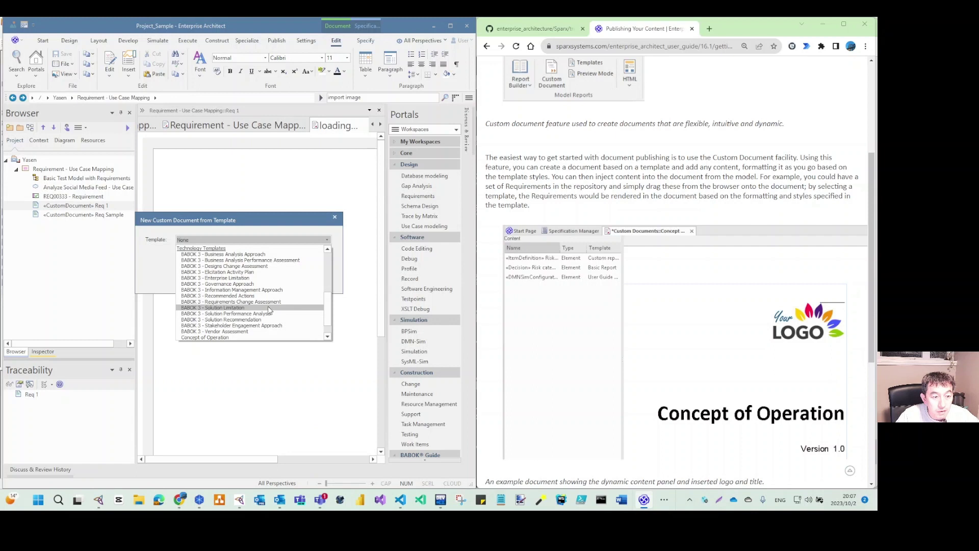
scroll(273, 309, down, 2)
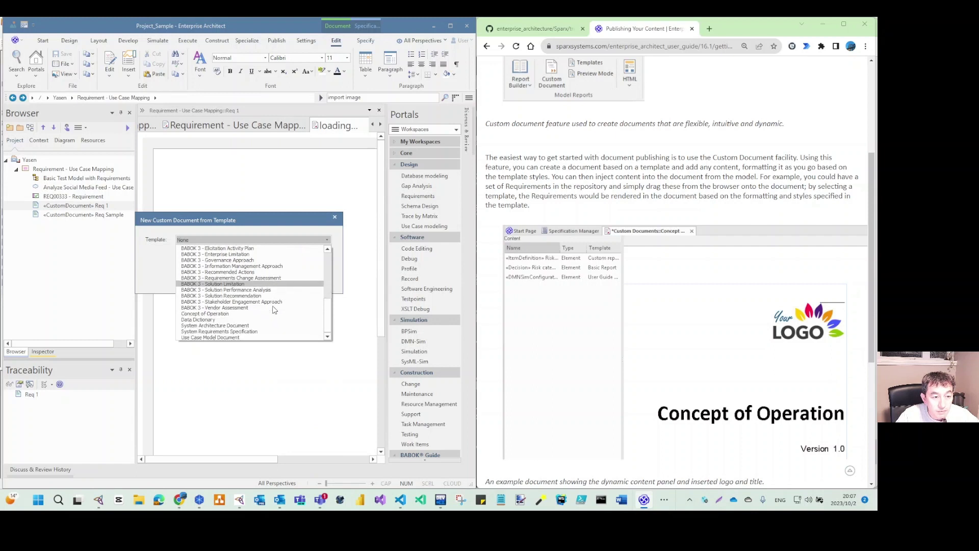
click(225, 338)
click(234, 282)
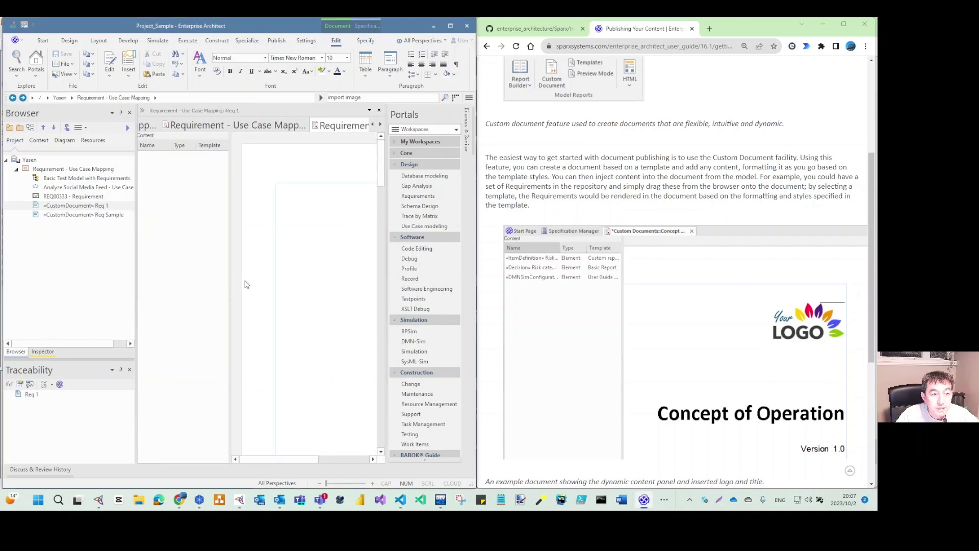
Step: Narrow the Req 1 document's content list and read through its pages from the cover to the end
drag(293, 463, 321, 462)
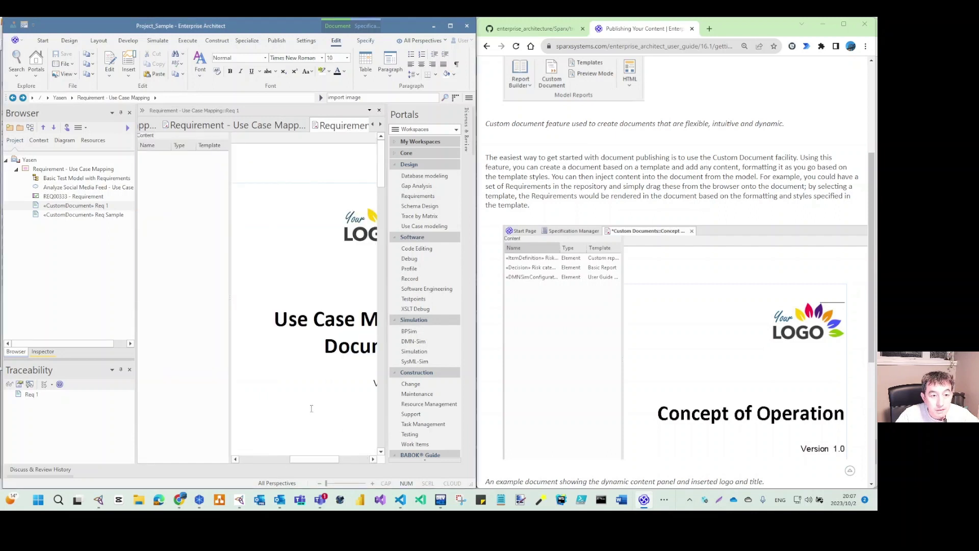
drag(229, 331, 156, 331)
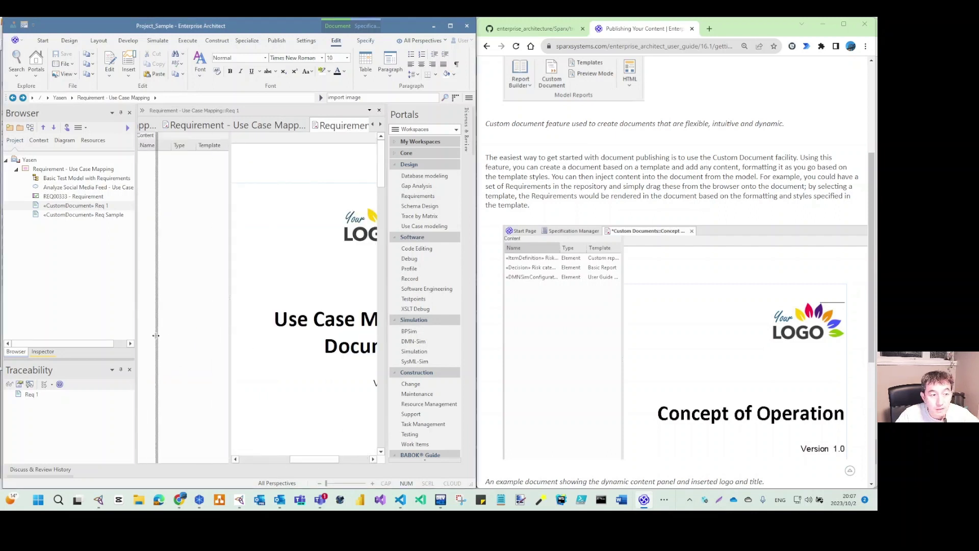
scroll(269, 329, down, 10)
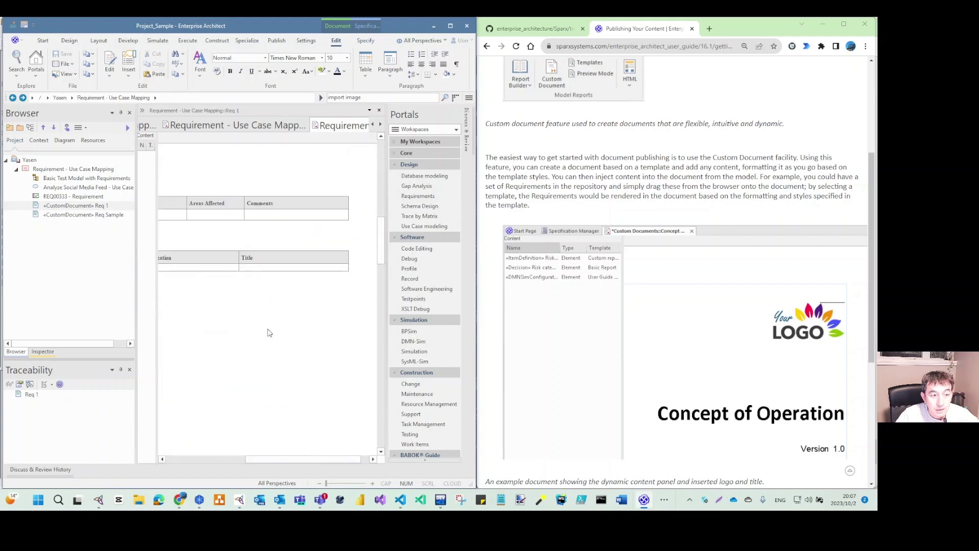
drag(269, 453, 185, 459)
scroll(262, 331, down, 4)
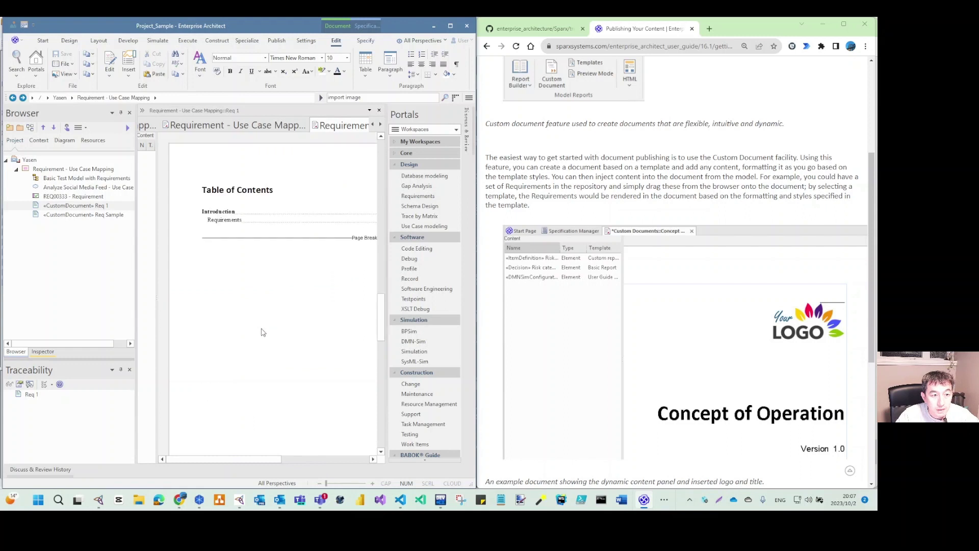
scroll(262, 331, down, 5)
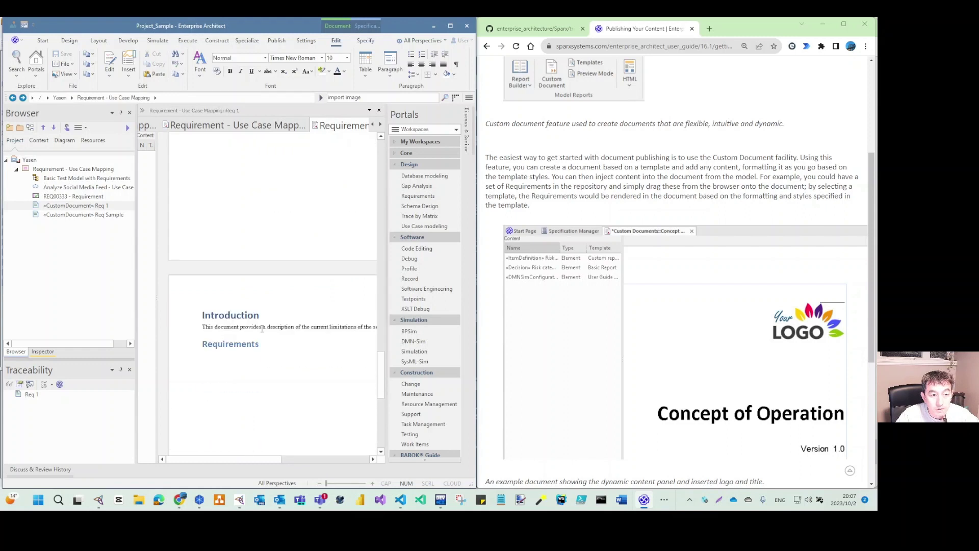
scroll(271, 364, down, 3)
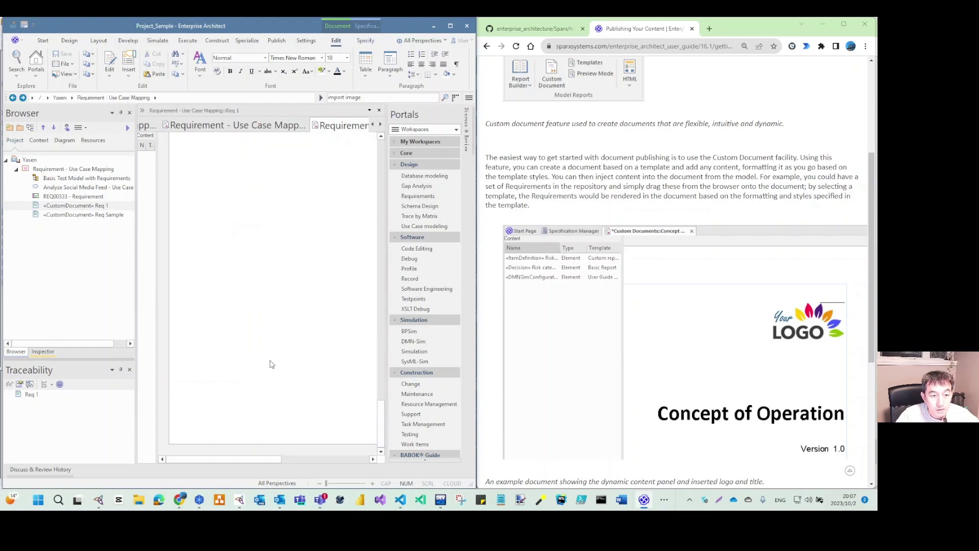
Step: Inspect the full width of the Introduction and Requirements page, and return to the Use Case Model Document cover
scroll(270, 364, up, 4)
drag(237, 462, 313, 468)
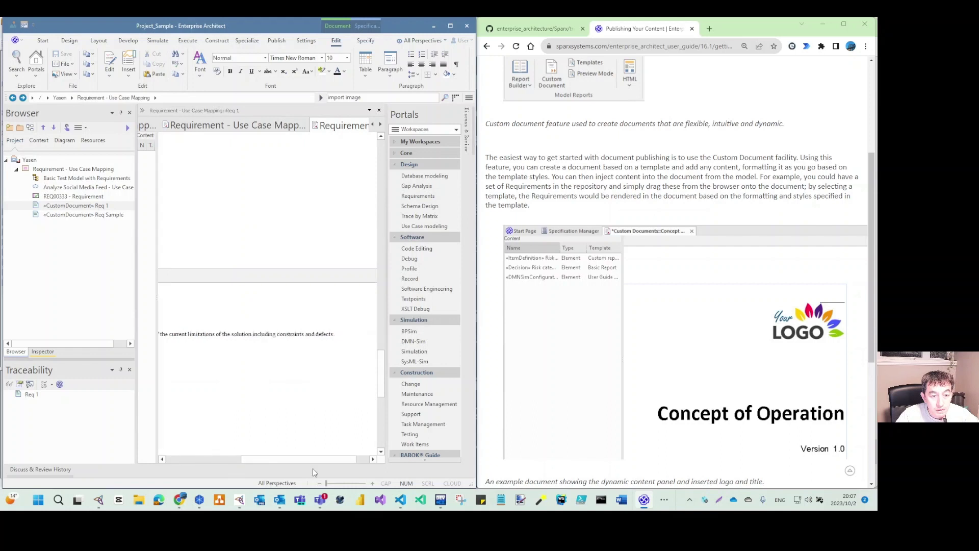
click(221, 465)
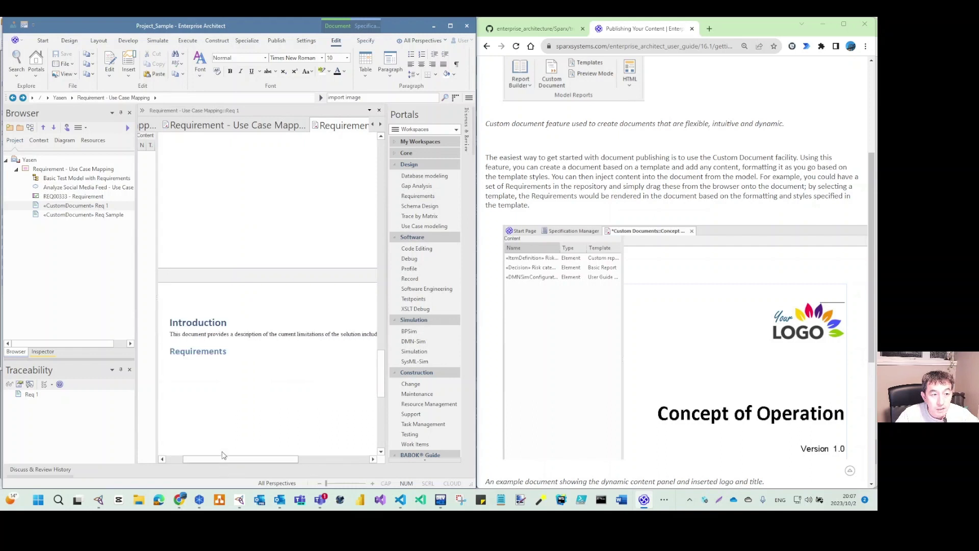
scroll(234, 354, down, 3)
scroll(224, 326, up, 5)
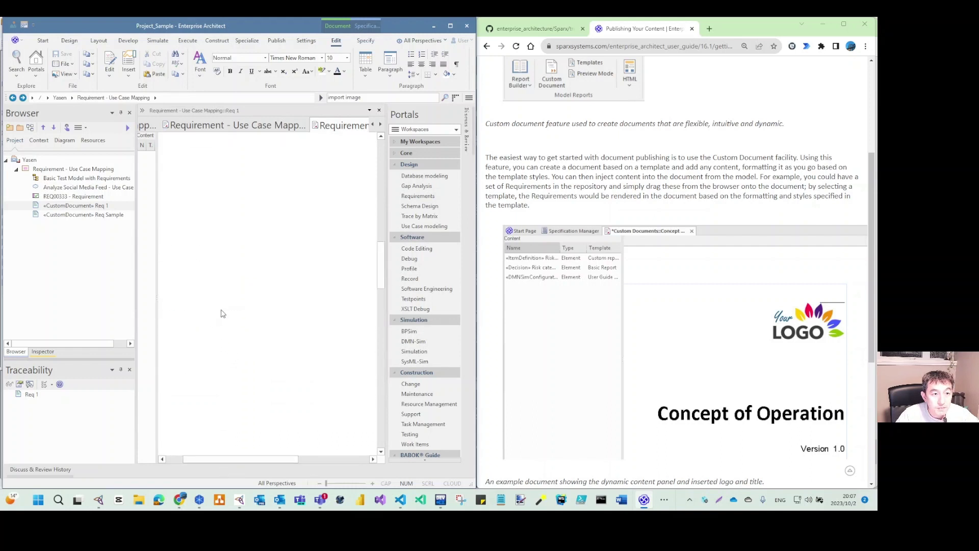
scroll(226, 312, up, 5)
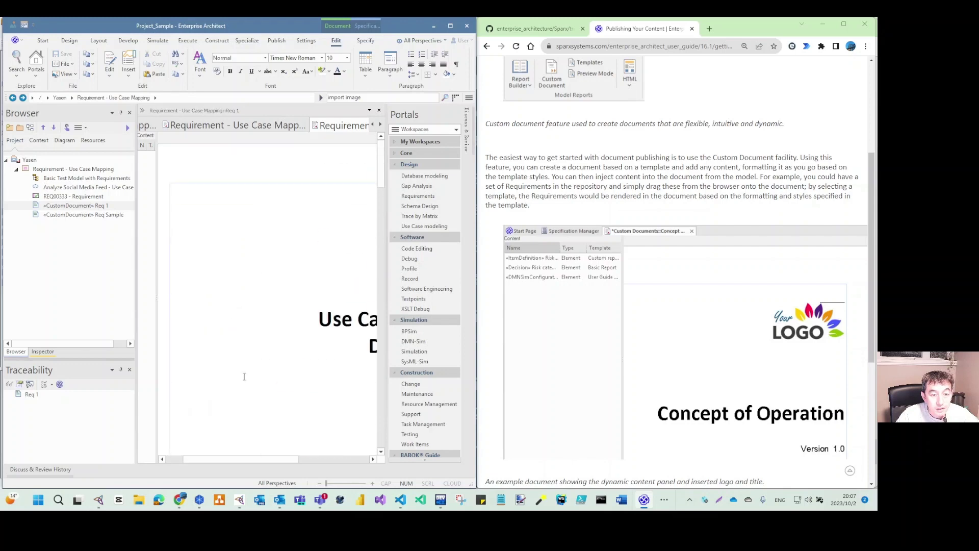
drag(255, 462, 331, 461)
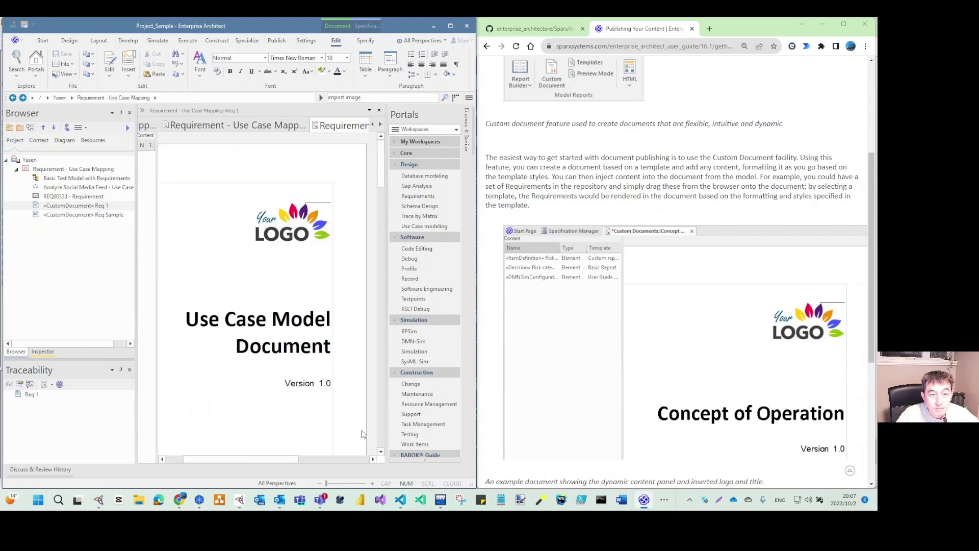
Step: Switch to the web browser and open the user guide's Navigating and Searching page from the publishing page
scroll(658, 326, down, 5)
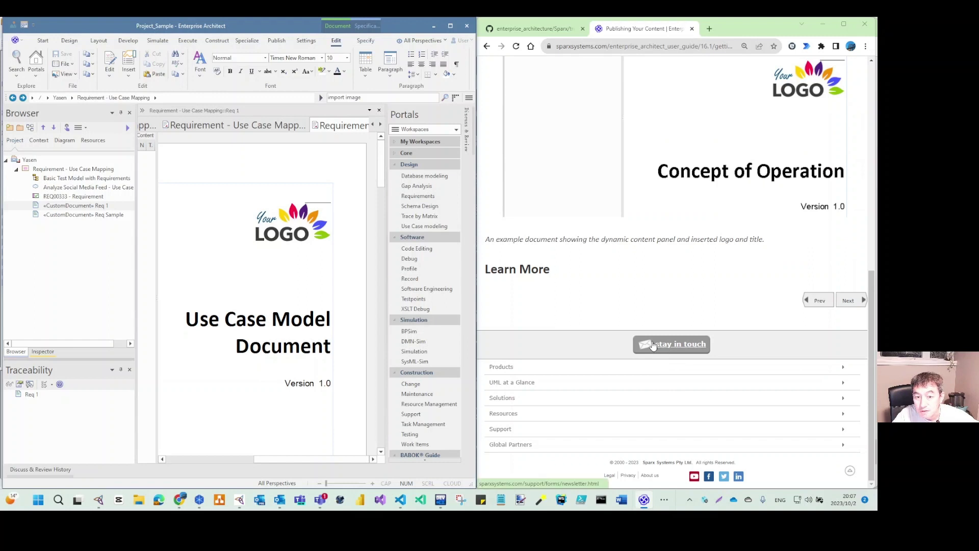
click(830, 305)
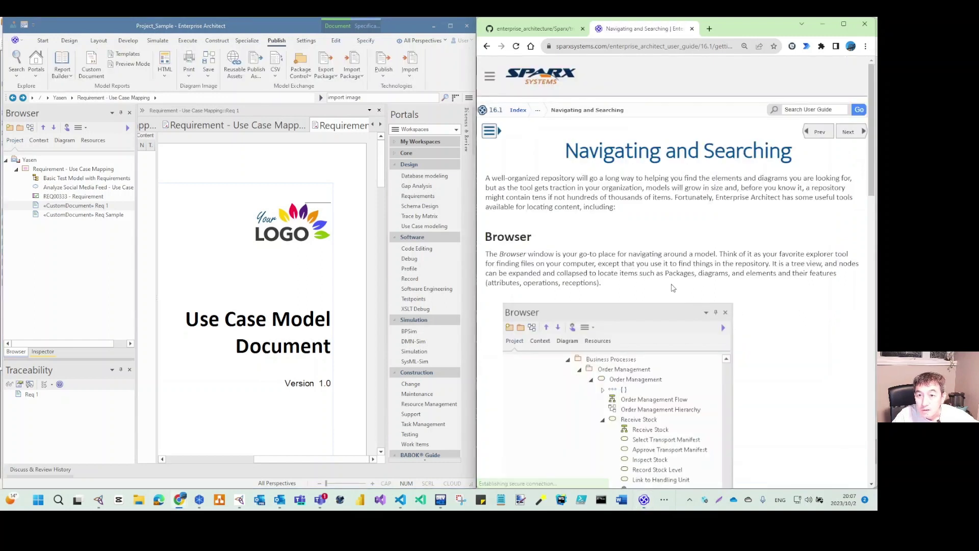
Step: Read the guide's Browser section and compare it with the Requirement - Use Case Mapping package, its diagram, elements and Req 1 in the project tree
click(96, 207)
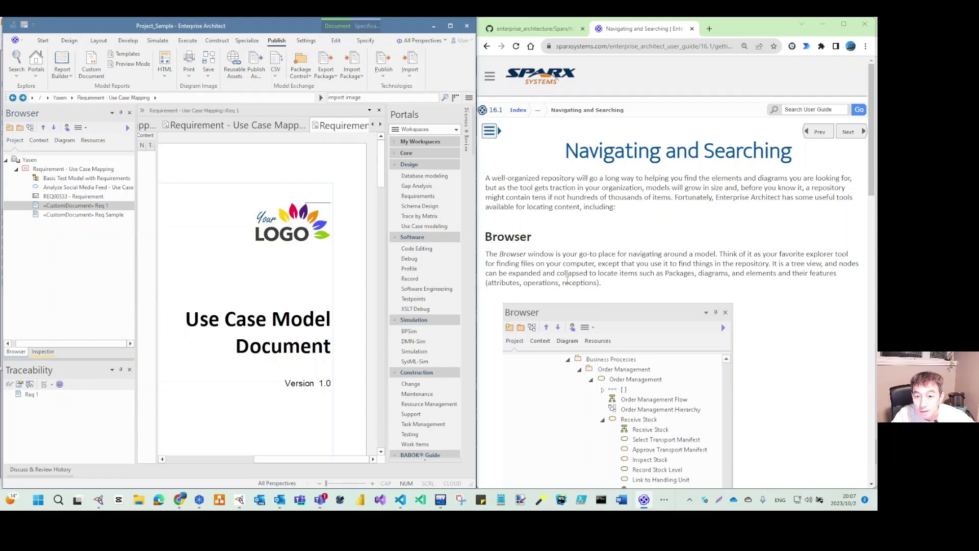
scroll(567, 280, down, 3)
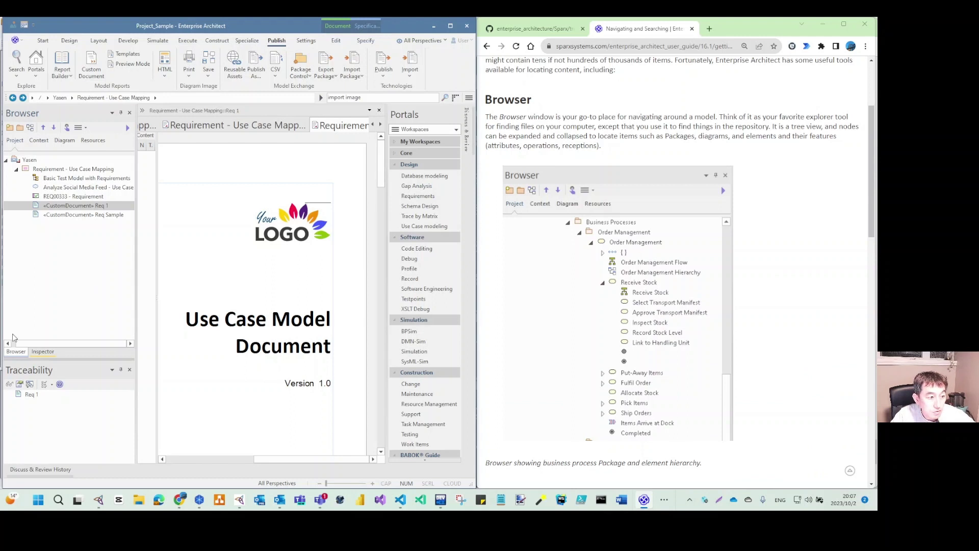
click(16, 352)
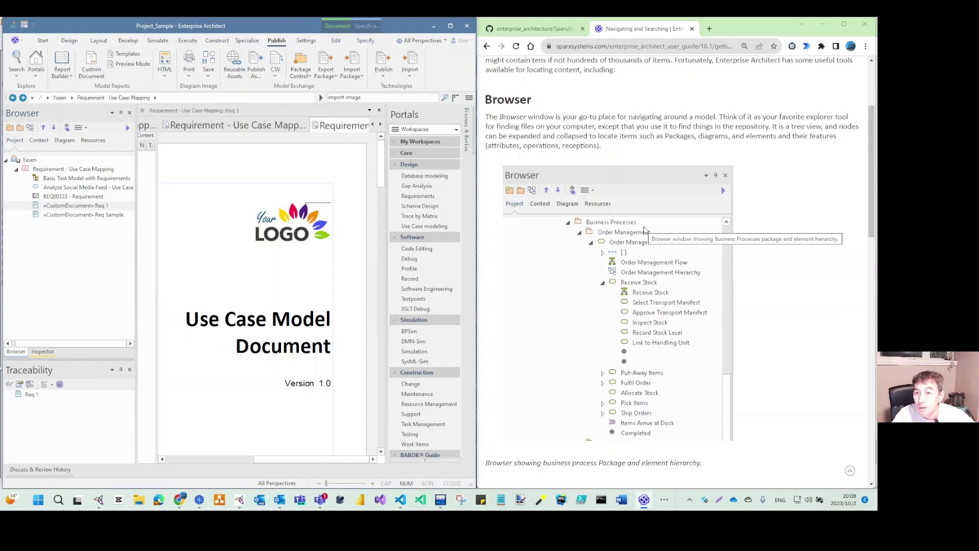
click(58, 169)
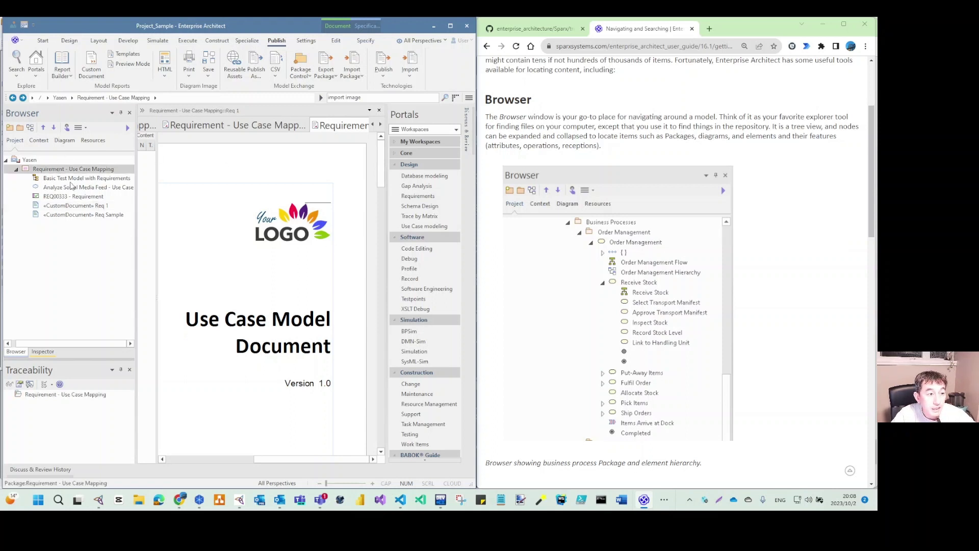
click(65, 190)
click(65, 178)
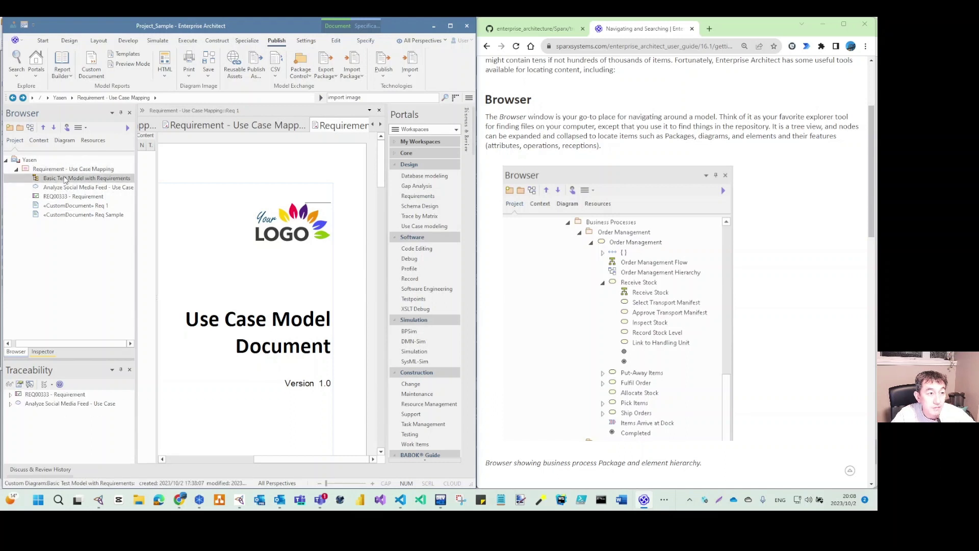
click(65, 207)
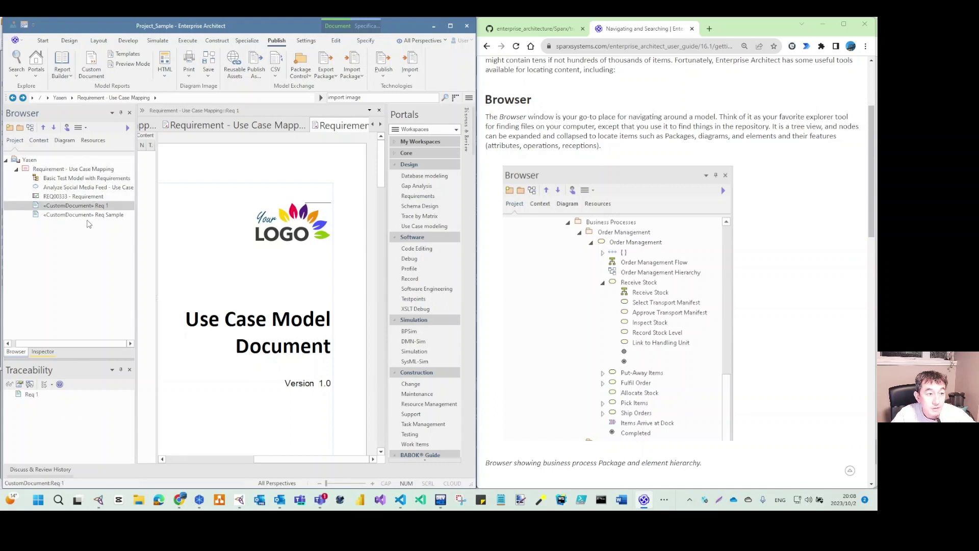
Step: Read the guide's Navigator Bar section and compare it with the model's package trail for the mapping package and root node, and its search field
scroll(561, 293, down, 3)
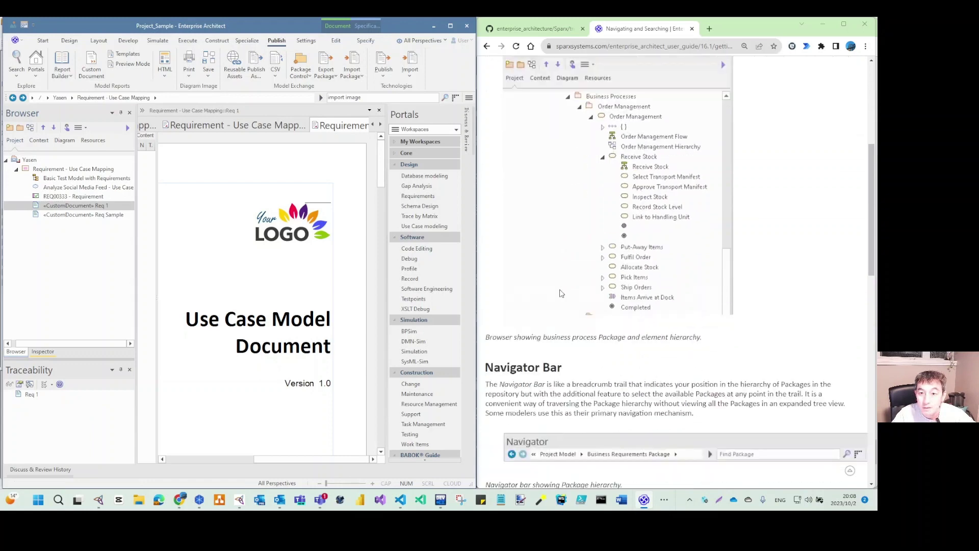
scroll(560, 292, down, 3)
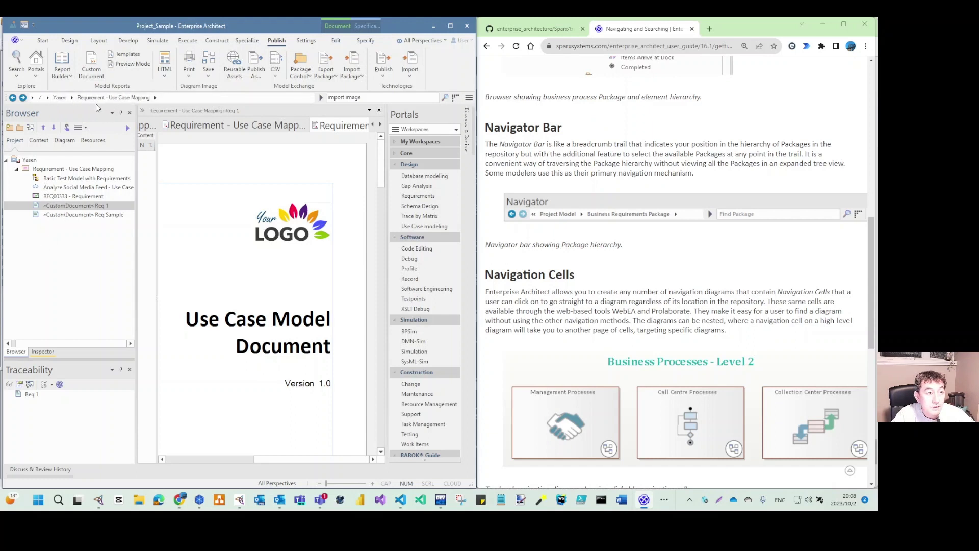
click(71, 170)
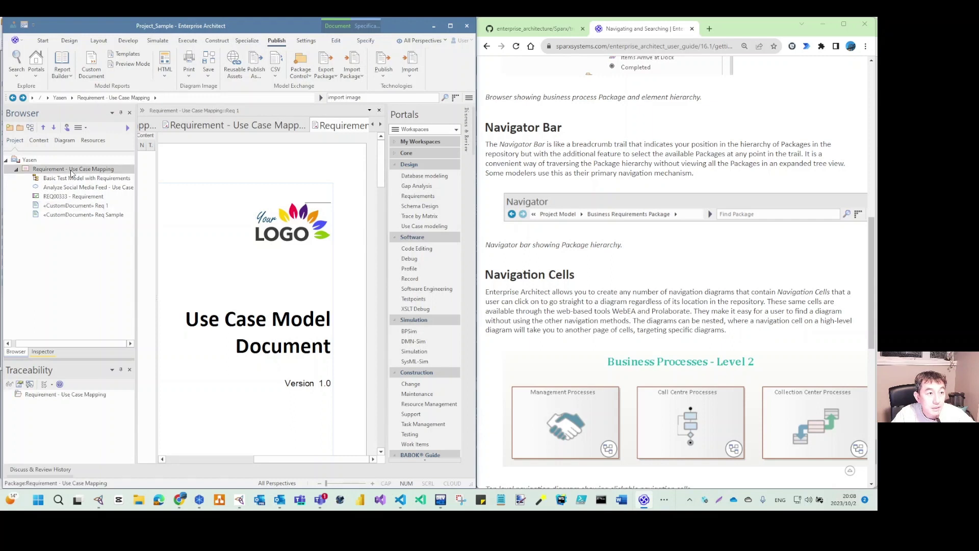
click(28, 161)
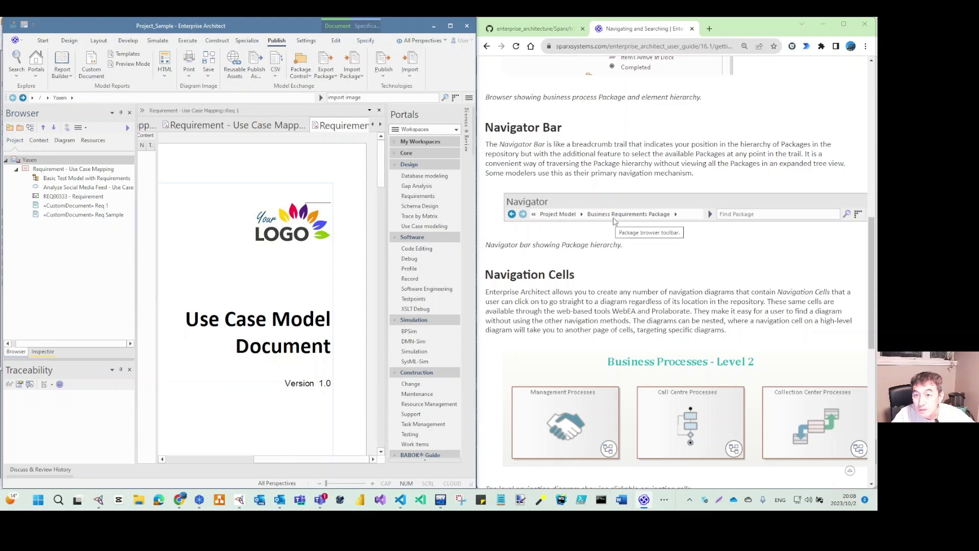
click(402, 96)
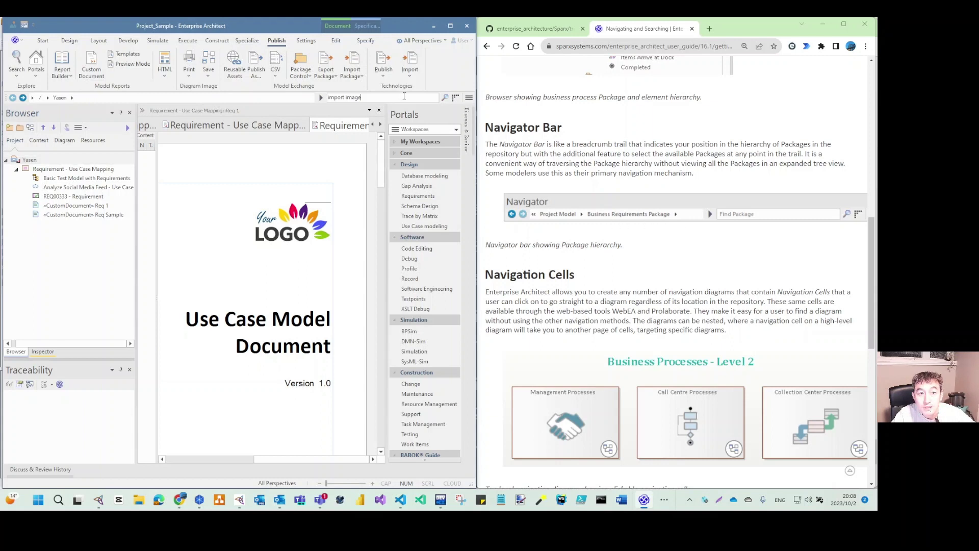